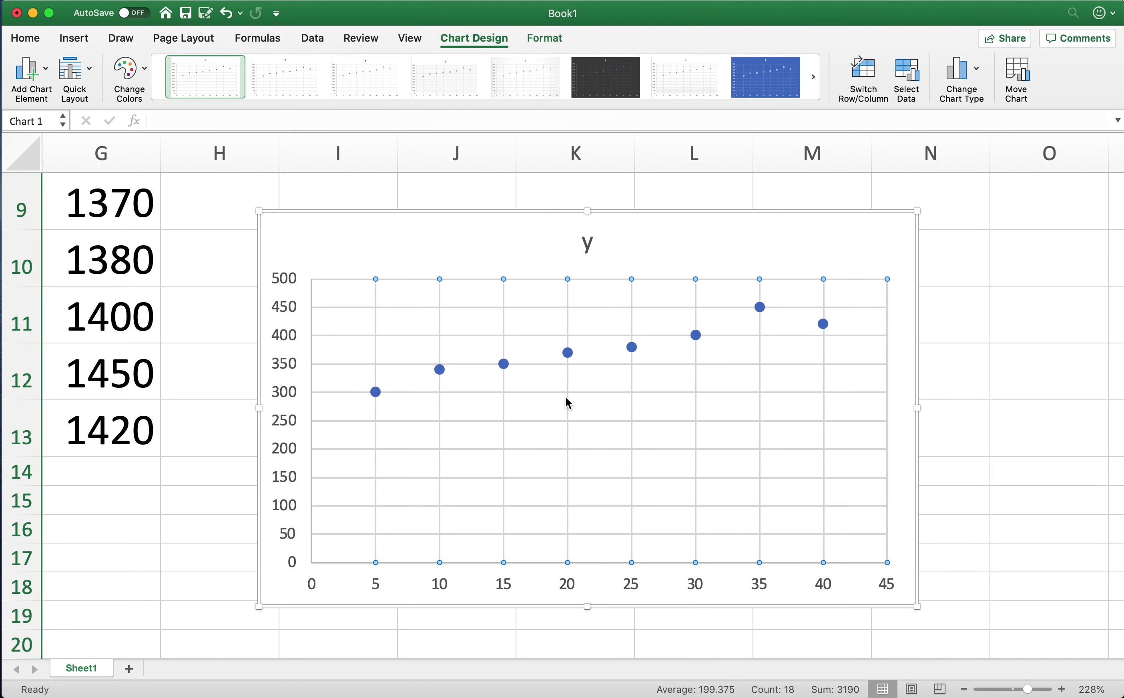
Set the transparency of the chart's vertical and horizontal major gridlines to 100%
{"action": "left_click", "coordinate": [604, 502]}
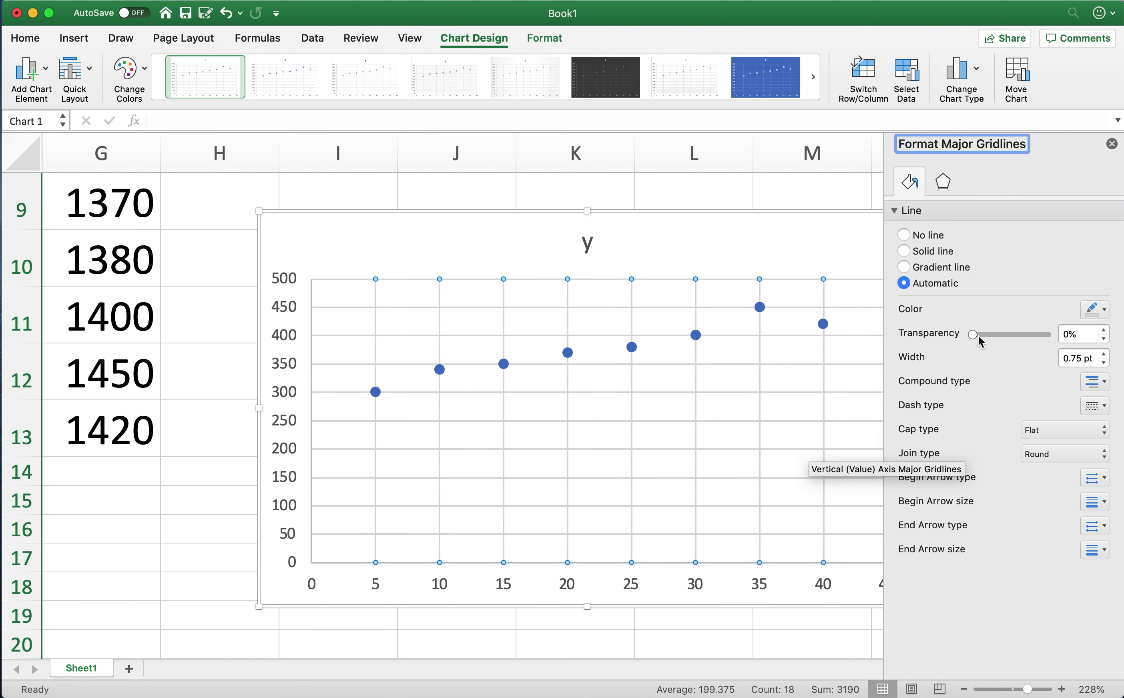
{"action": "left_click_drag", "start_coordinate": [975, 334], "coordinate": [1063, 331]}
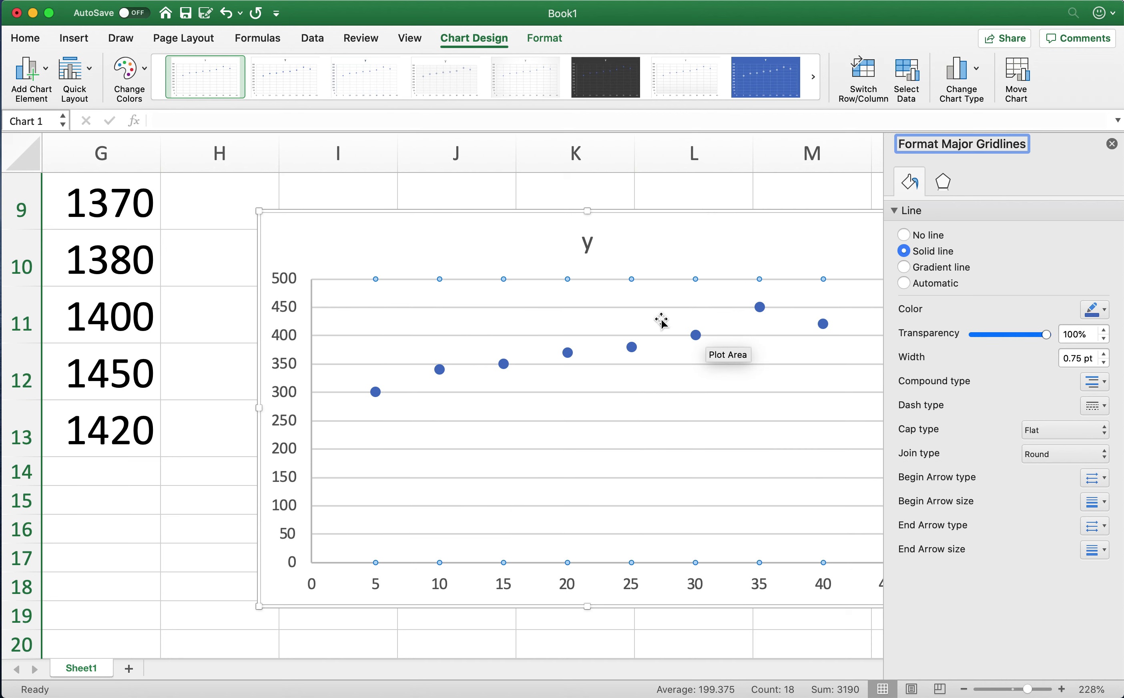
{"action": "left_click", "coordinate": [658, 307]}
{"action": "right_click", "coordinate": [658, 306]}
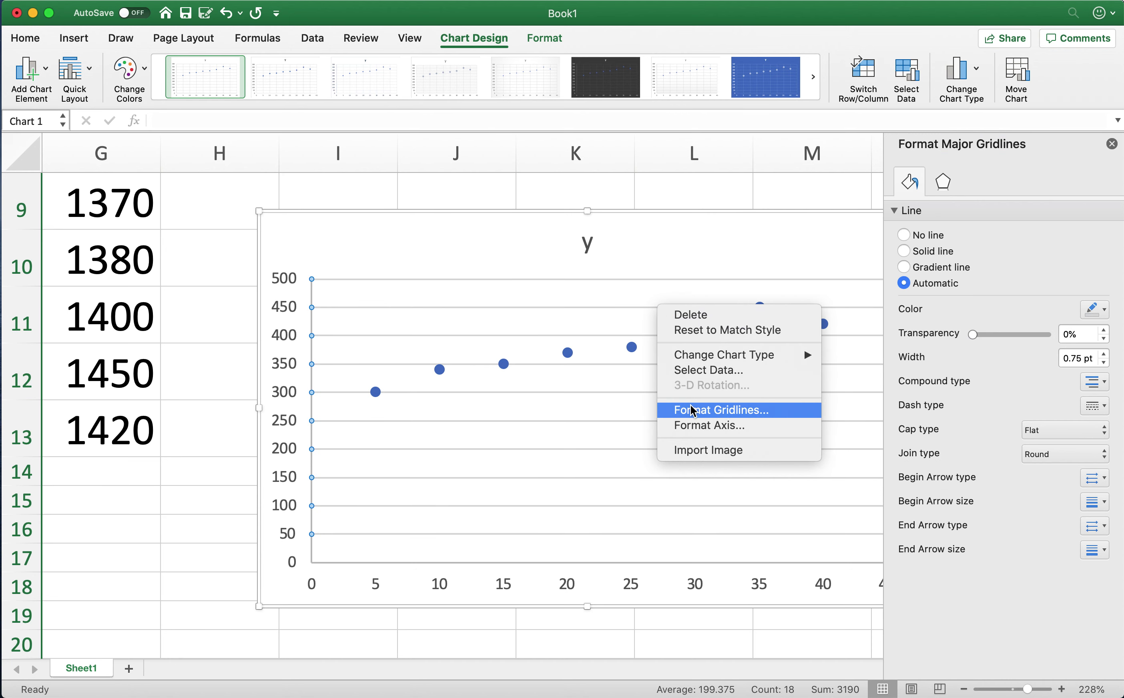
{"action": "left_click", "coordinate": [669, 410]}
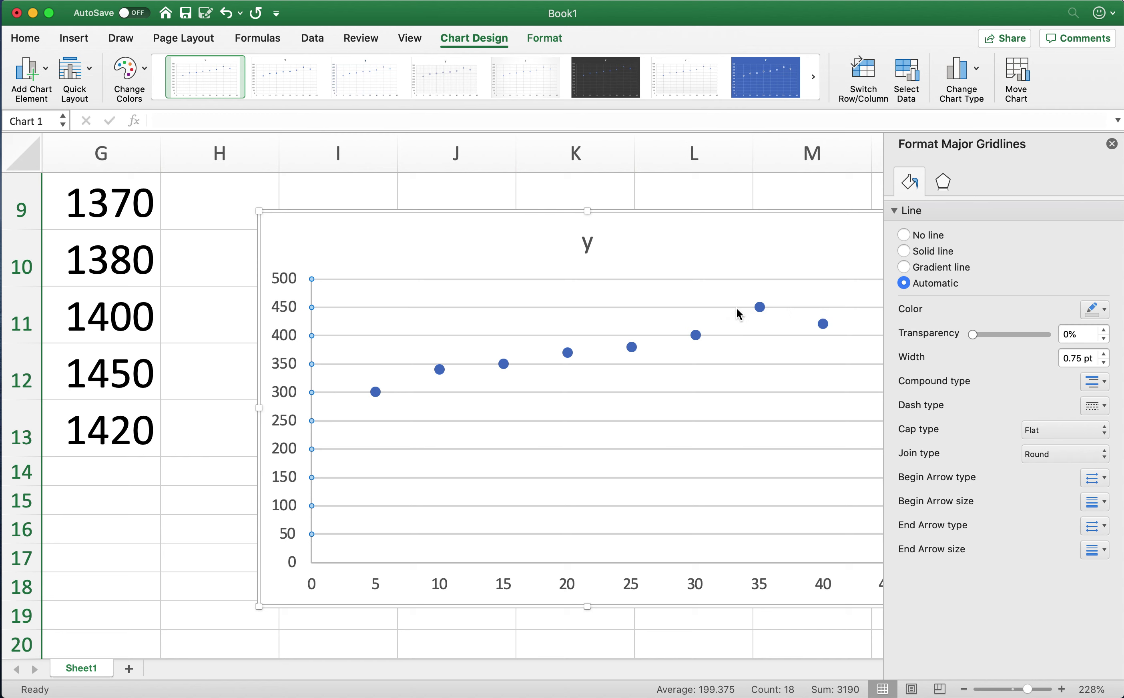
{"action": "right_click", "coordinate": [734, 306]}
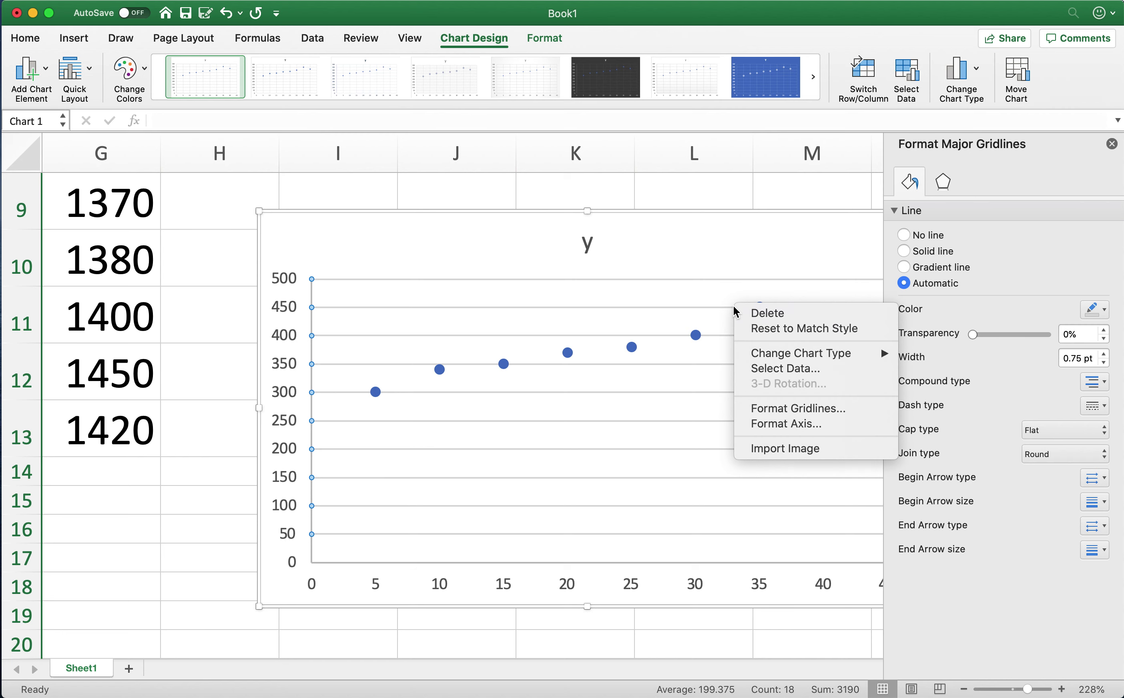
{"action": "left_click", "coordinate": [780, 408]}
{"action": "left_click_drag", "start_coordinate": [974, 334], "coordinate": [1060, 333]}
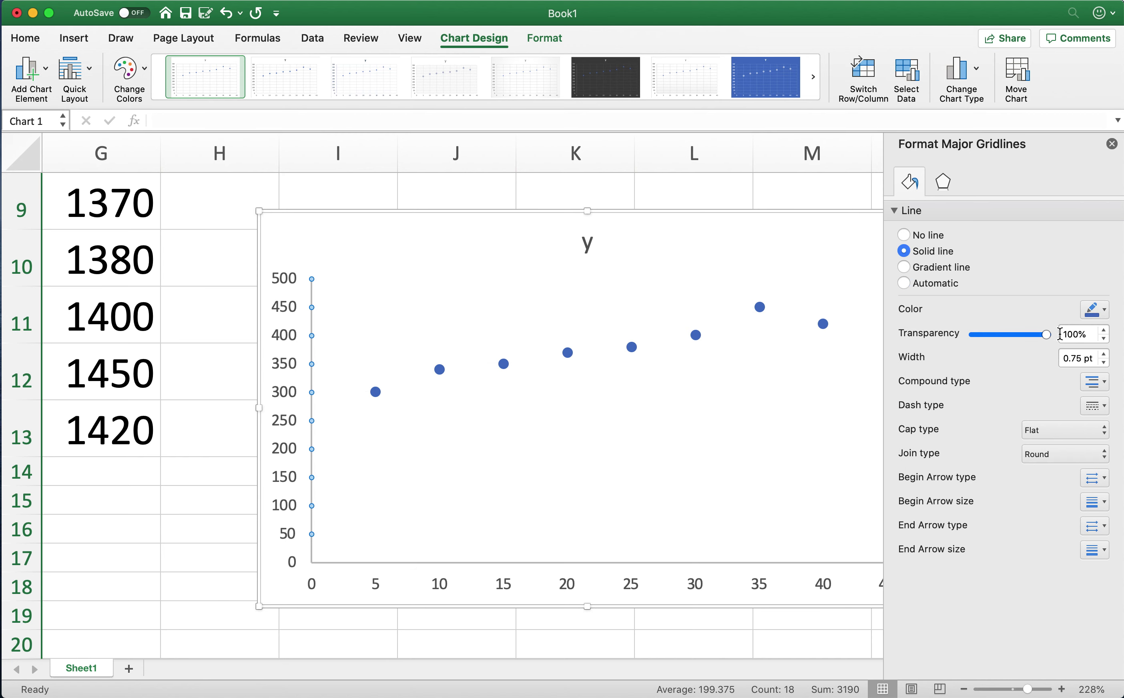
Format the horizontal axis line as a solid black line with a width of 1.5 pt
{"action": "left_click", "coordinate": [647, 490]}
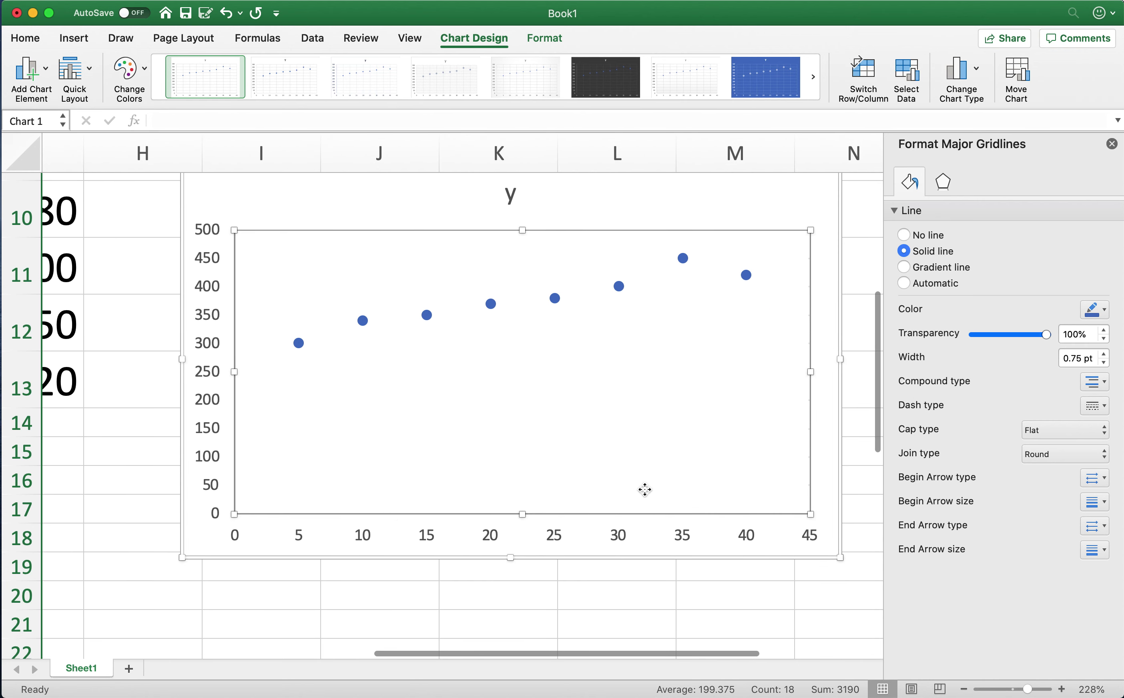
{"action": "left_click", "coordinate": [599, 520]}
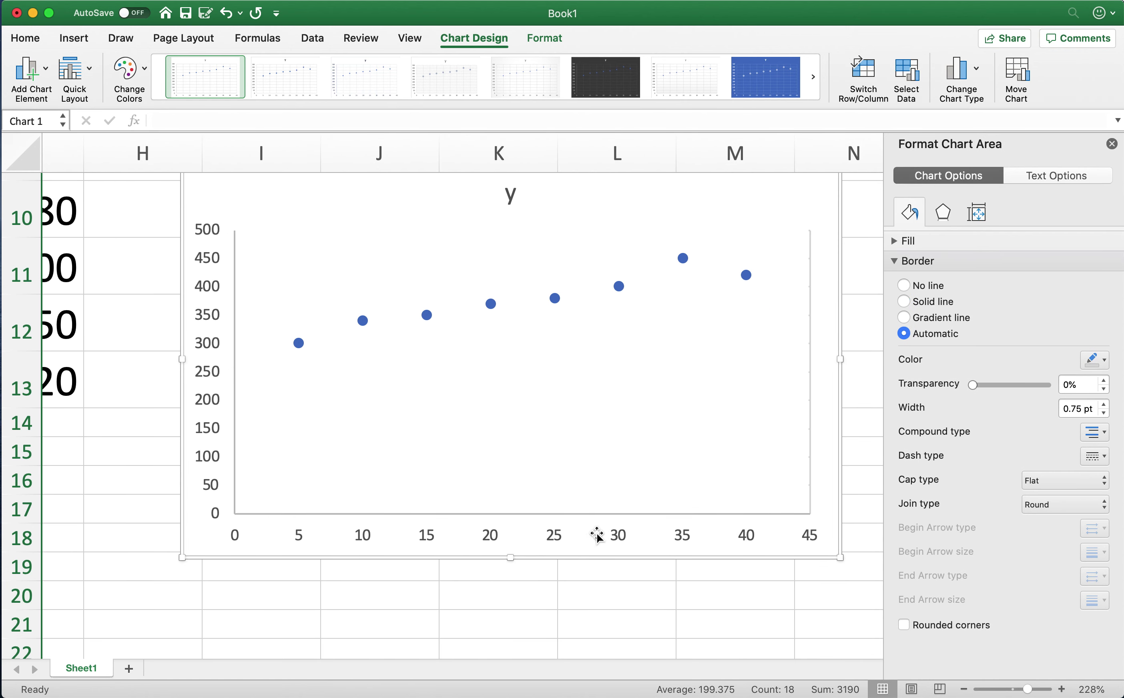
{"action": "left_click", "coordinate": [744, 533]}
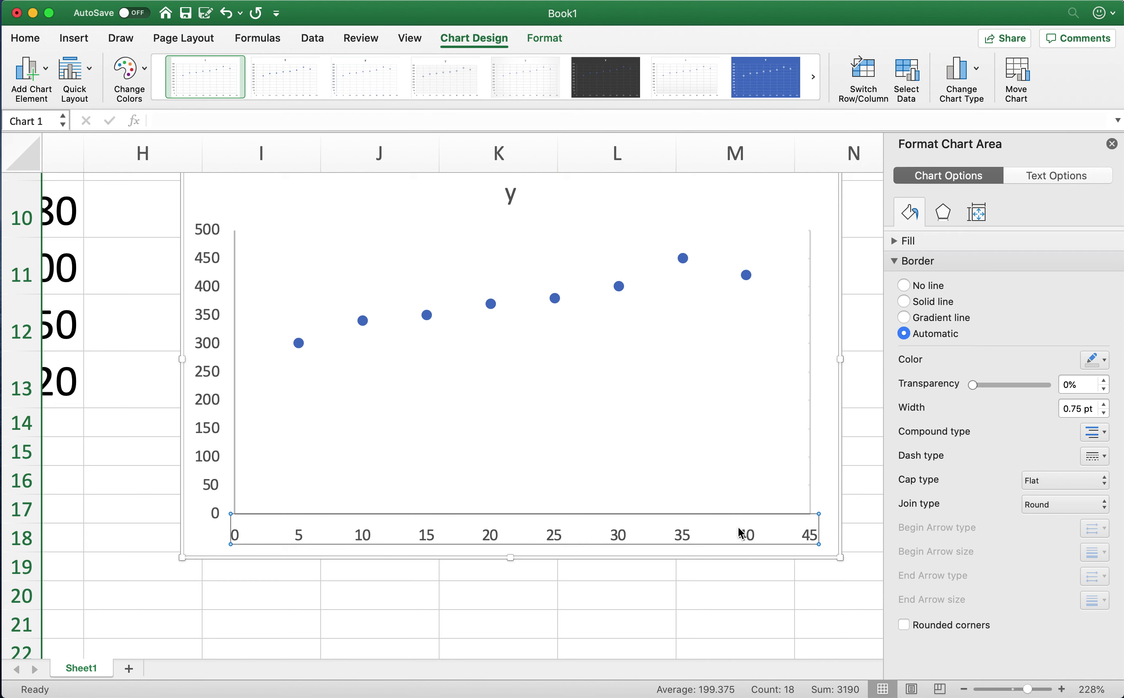
{"action": "left_click", "coordinate": [1094, 360]}
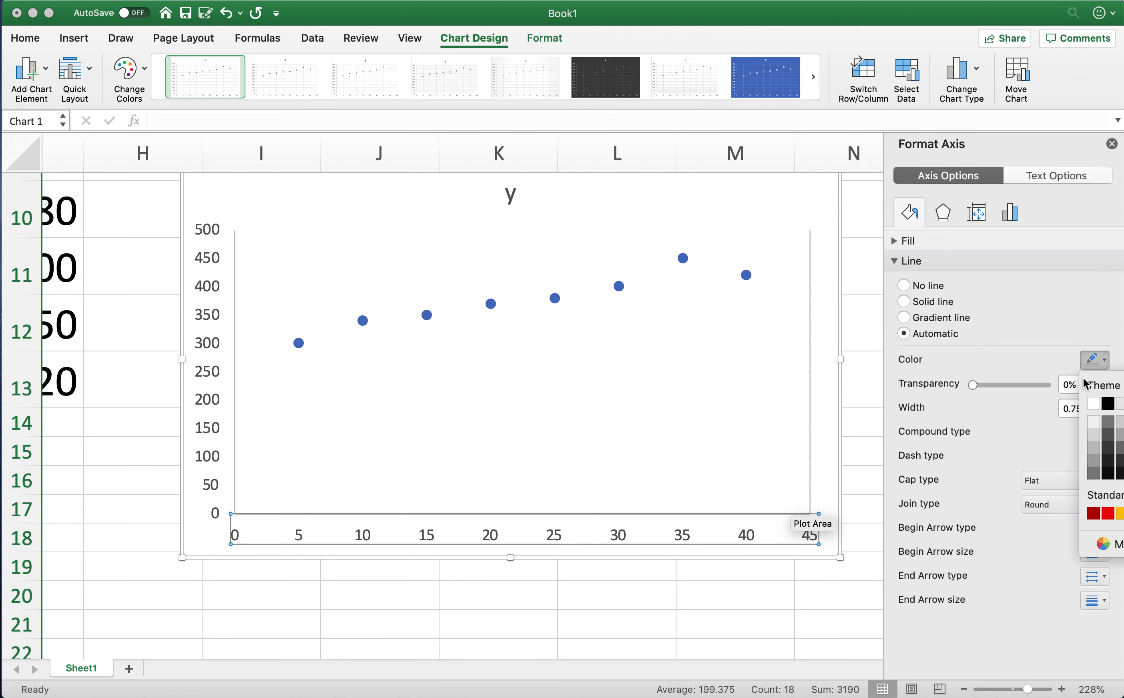
{"action": "left_click", "coordinate": [1109, 404]}
{"action": "left_click", "coordinate": [1105, 405]}
{"action": "left_click", "coordinate": [1105, 404]}
{"action": "left_click", "coordinate": [1105, 405]}
{"action": "left_click", "coordinate": [1105, 404]}
{"action": "left_click", "coordinate": [1105, 413]}
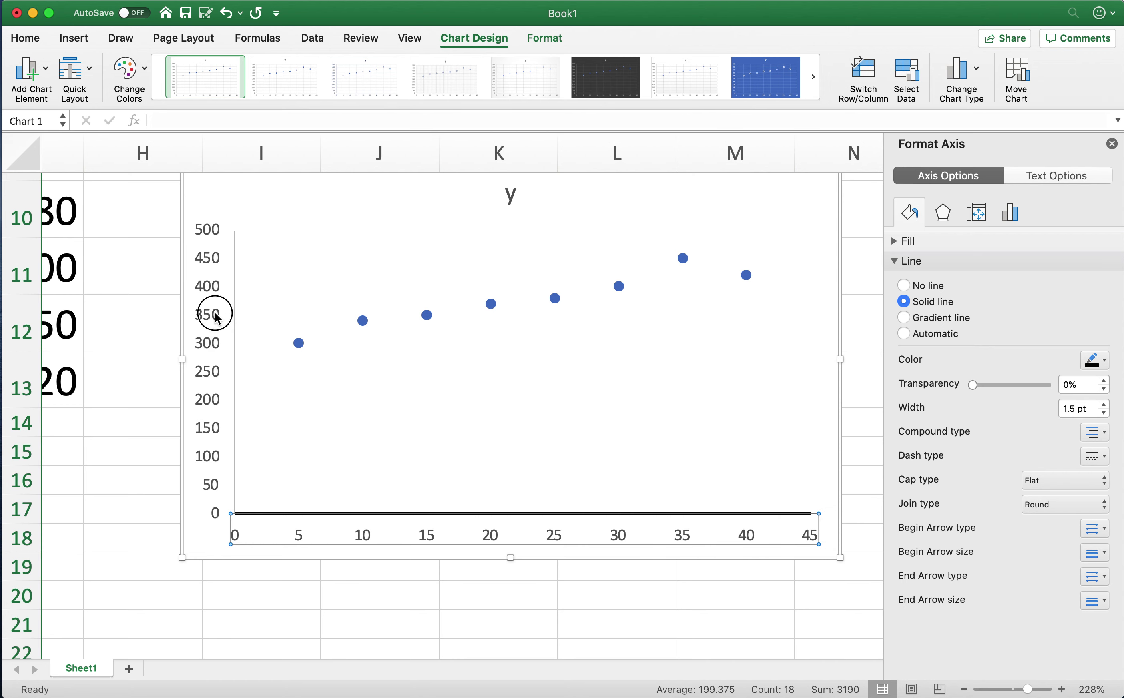
Format the vertical axis line as solid black with a width of 1.5 pt
{"action": "left_click", "coordinate": [234, 314]}
{"action": "left_click", "coordinate": [1085, 363]}
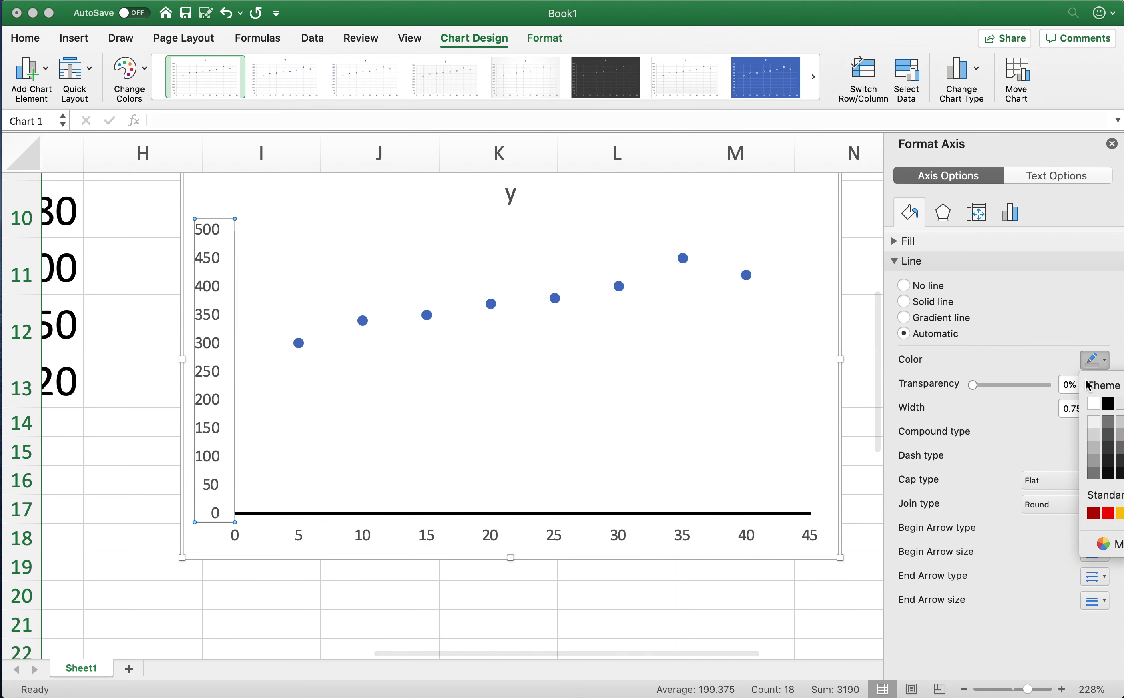
{"action": "left_click", "coordinate": [1107, 400]}
{"action": "triple_click", "coordinate": [1105, 406]}
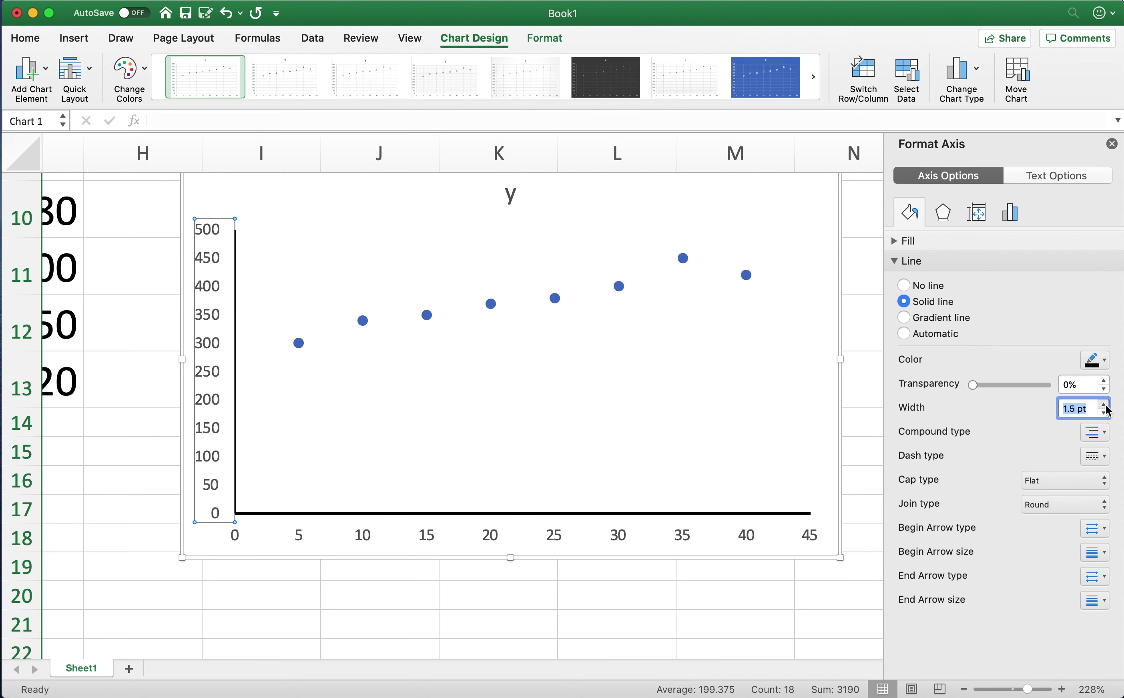
{"action": "left_click", "coordinate": [1105, 406]}
{"action": "left_click", "coordinate": [1107, 412]}
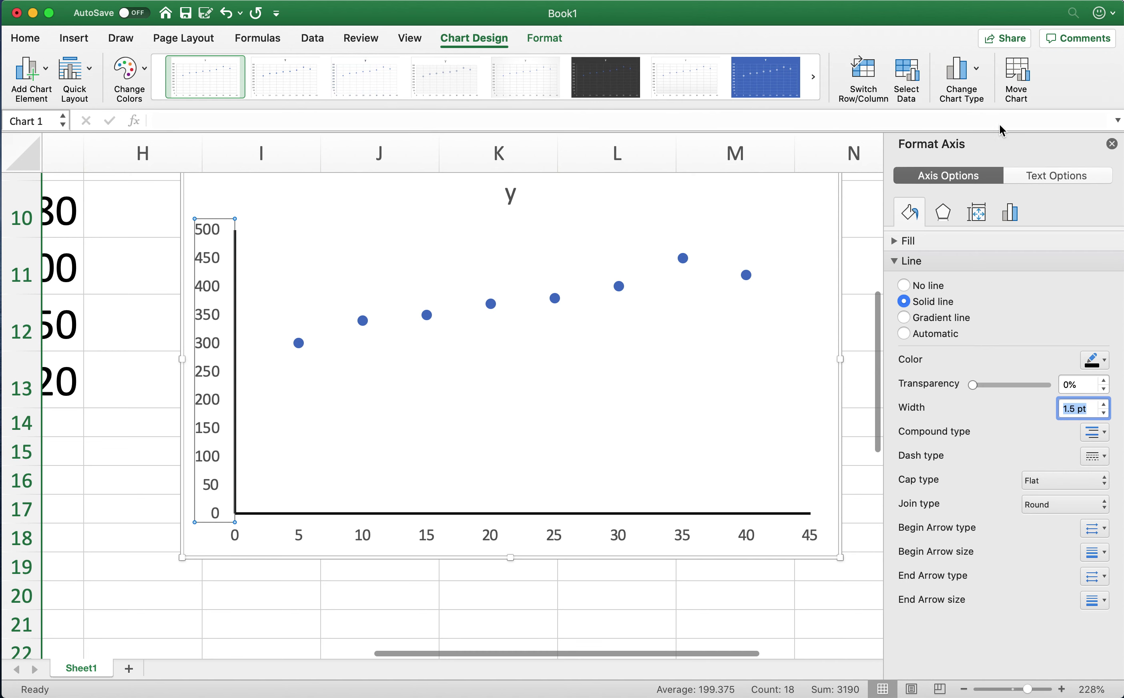
Set the vertical axis's major tick marks to Inside
{"action": "left_click", "coordinate": [1019, 210]}
{"action": "left_click", "coordinate": [983, 259]}
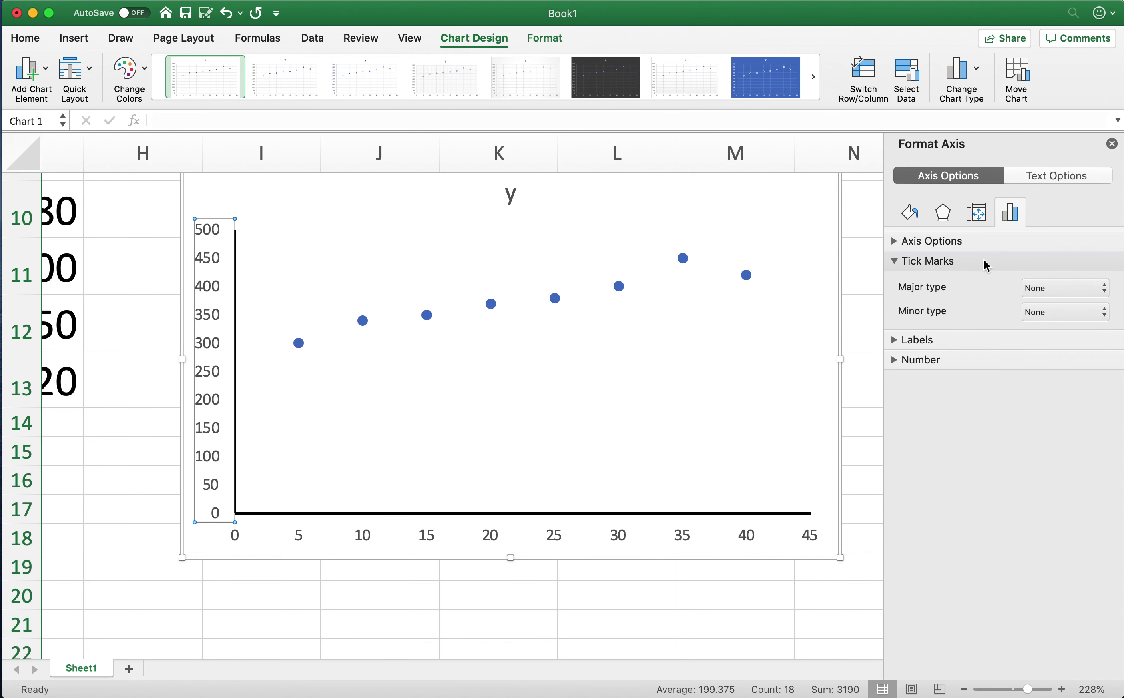
{"action": "left_click", "coordinate": [1037, 293]}
{"action": "left_click", "coordinate": [1044, 303]}
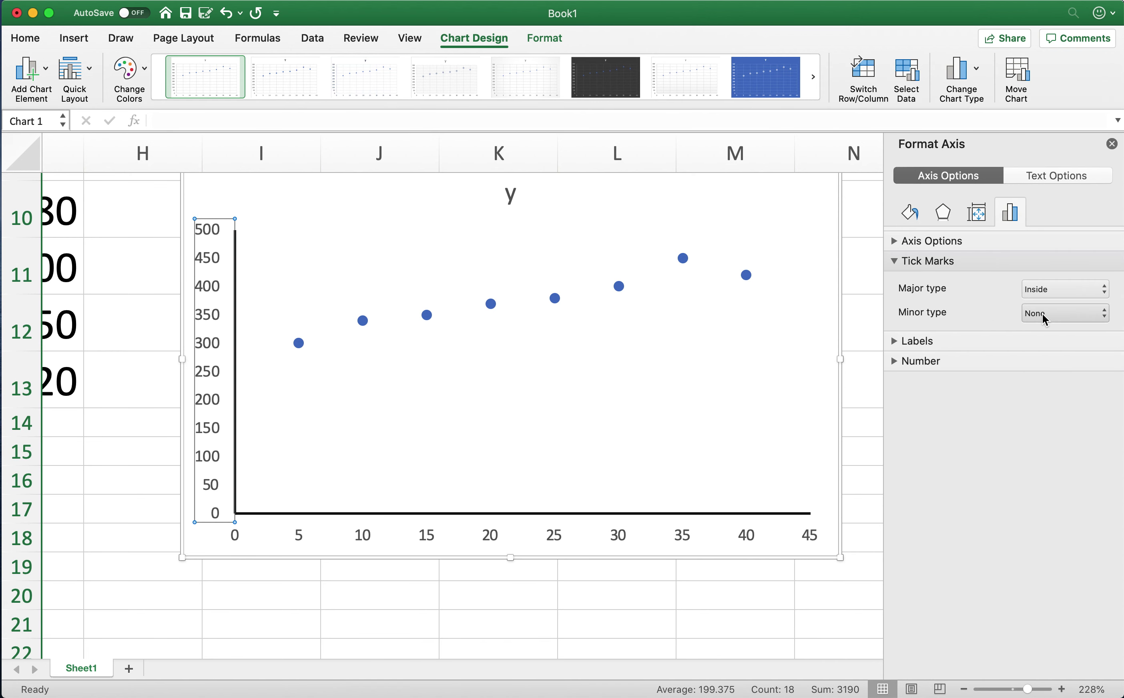
Set the major tick marks of the horizontal axis to Inside
{"action": "left_click", "coordinate": [667, 531]}
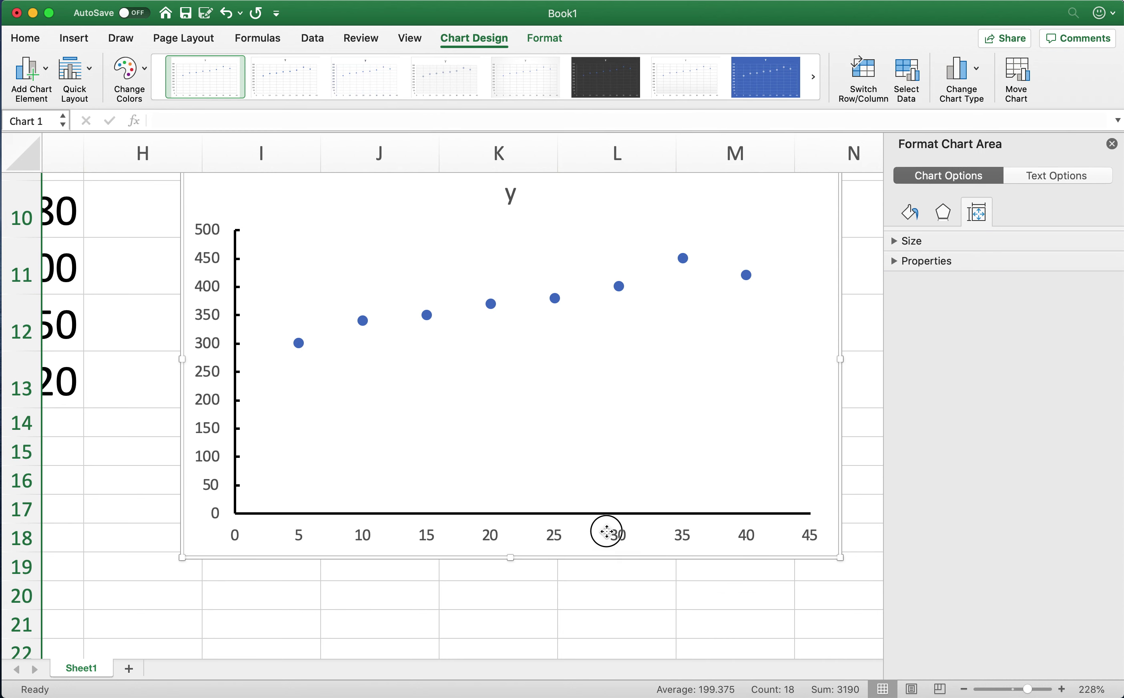
{"action": "left_click", "coordinate": [492, 535]}
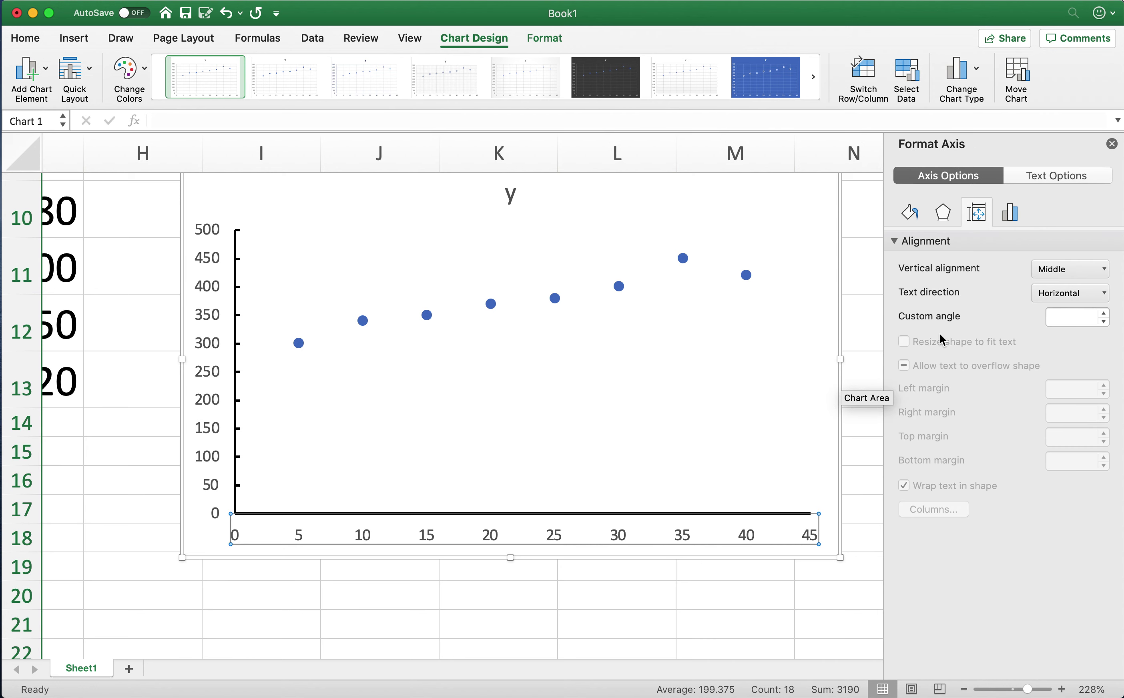
{"action": "left_click", "coordinate": [1009, 206]}
{"action": "left_click", "coordinate": [927, 261]}
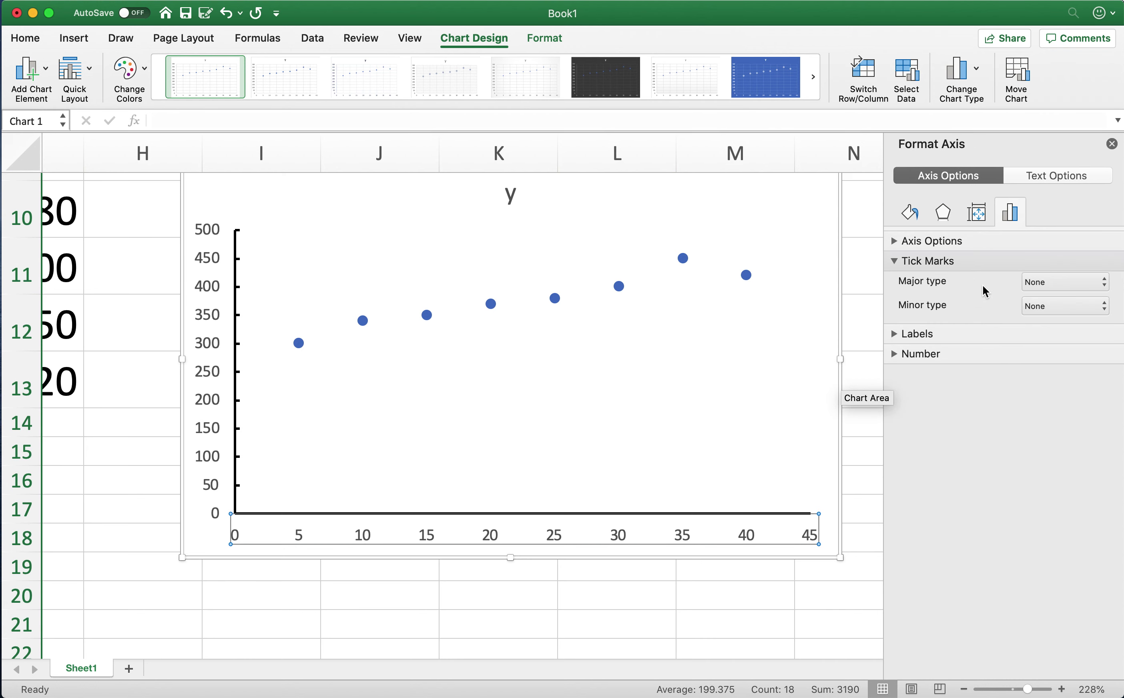
{"action": "left_click", "coordinate": [1030, 290]}
{"action": "left_click", "coordinate": [1033, 304]}
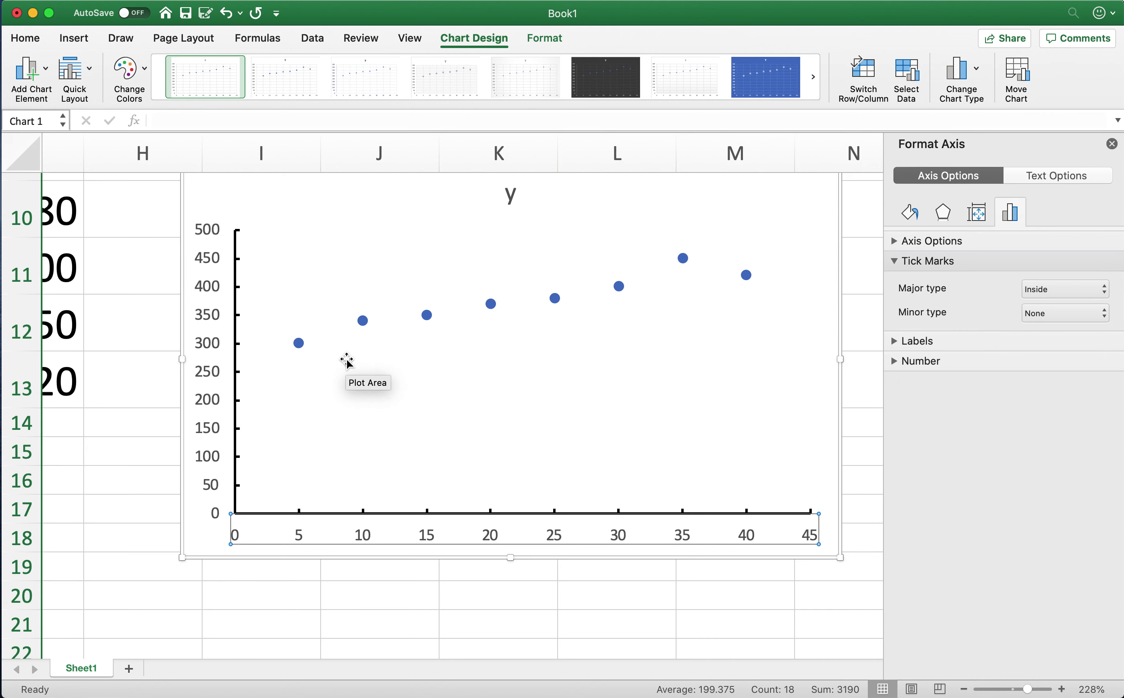
Change the vertical axis labels to Times New Roman at size 20
{"action": "left_click", "coordinate": [214, 294]}
{"action": "left_click", "coordinate": [30, 39]}
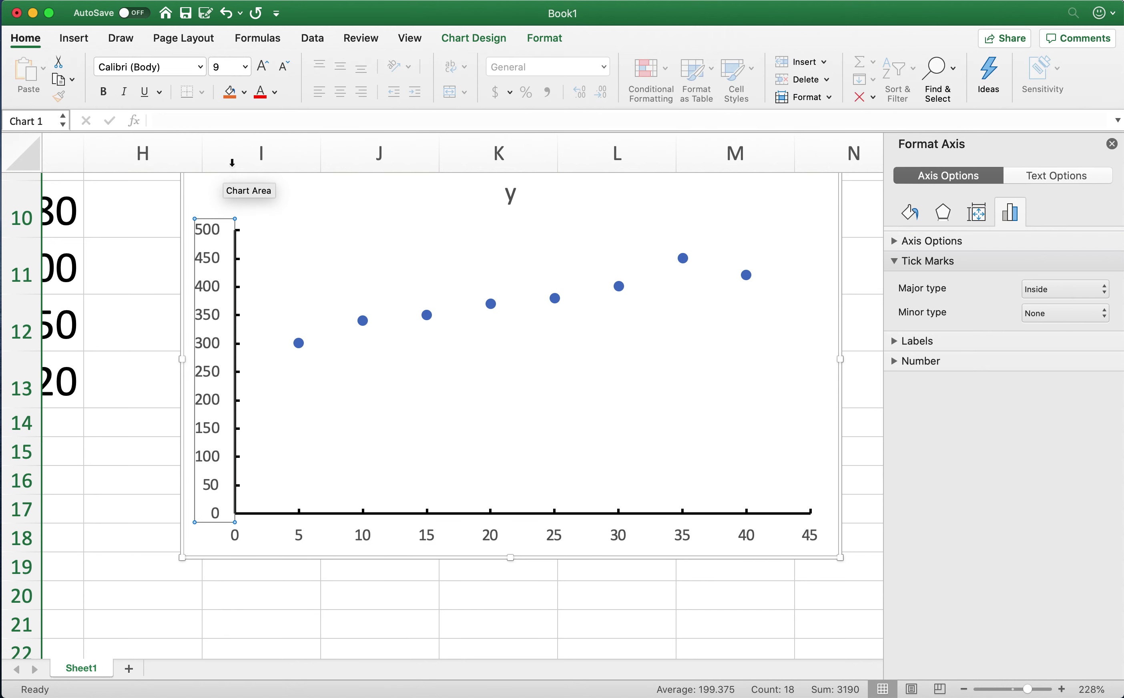
{"action": "left_click", "coordinate": [172, 67]}
{"action": "type", "text": "Times"}
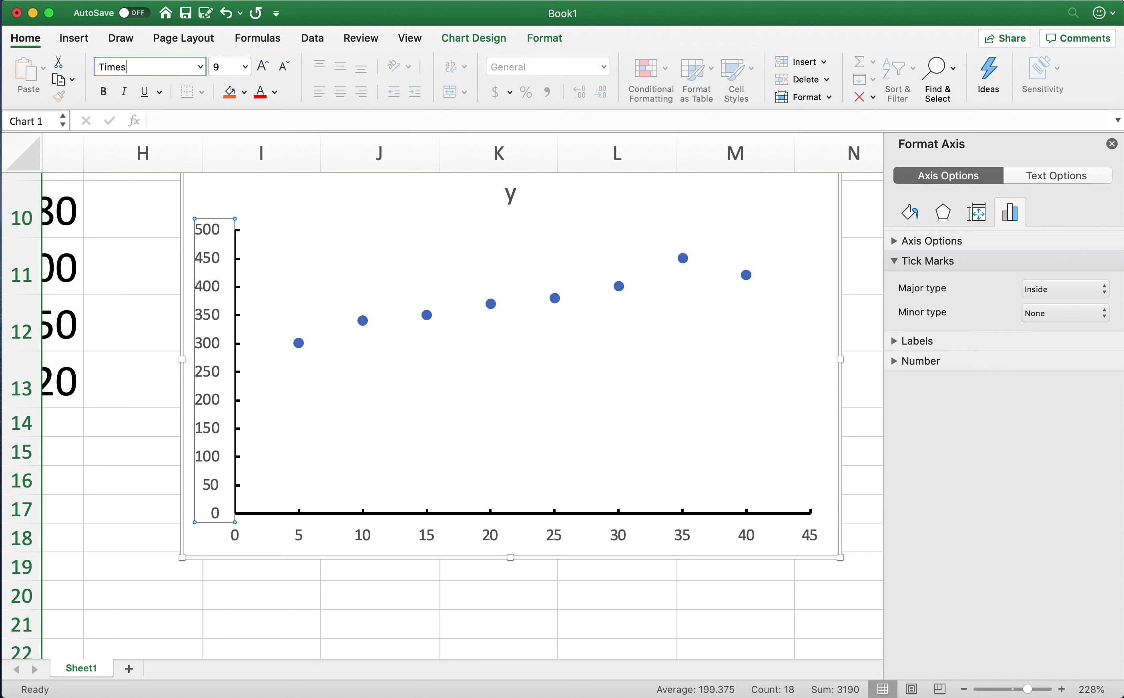
{"action": "key", "text": "Return"}
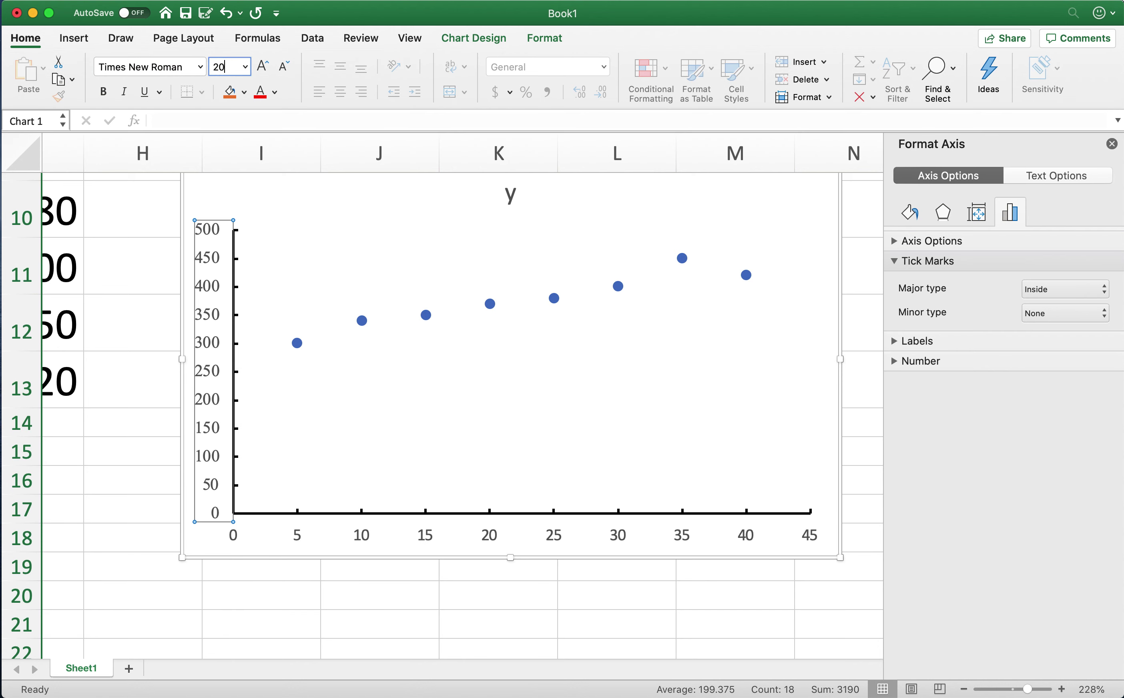
{"action": "type", "text": "20"}
{"action": "key", "text": "Return"}
Apply Times New Roman at size 20 to the horizontal axis labels
{"action": "left_click", "coordinate": [578, 540]}
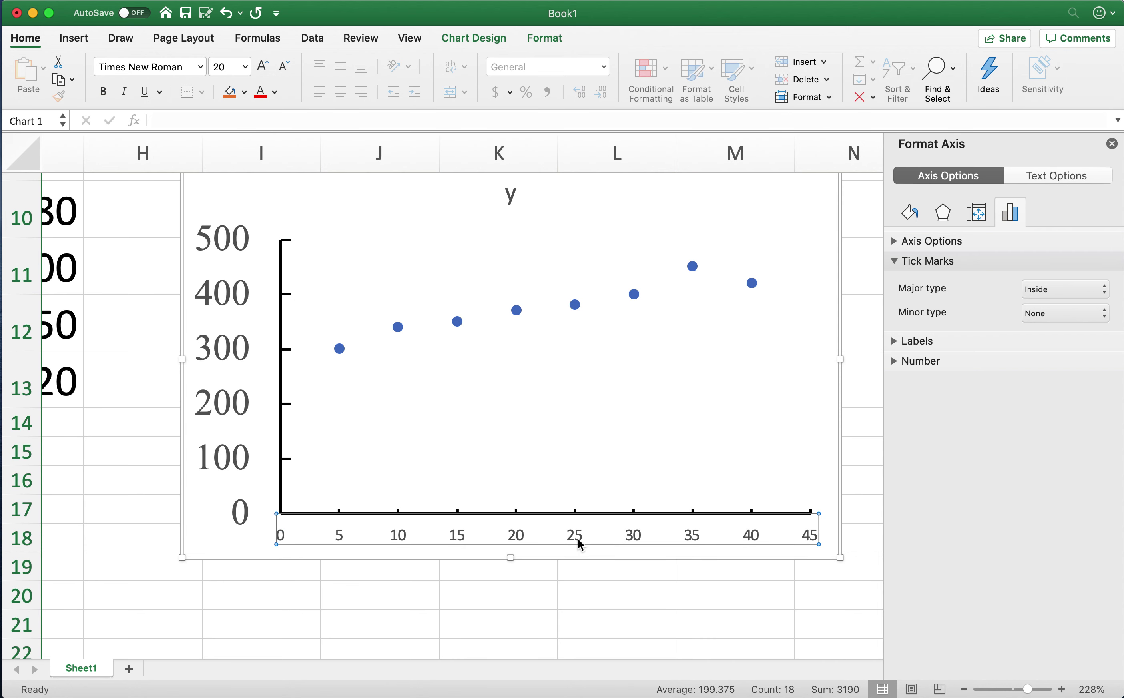
{"action": "left_click", "coordinate": [161, 66]}
{"action": "type", "text": "Times"}
{"action": "key", "text": "Return"}
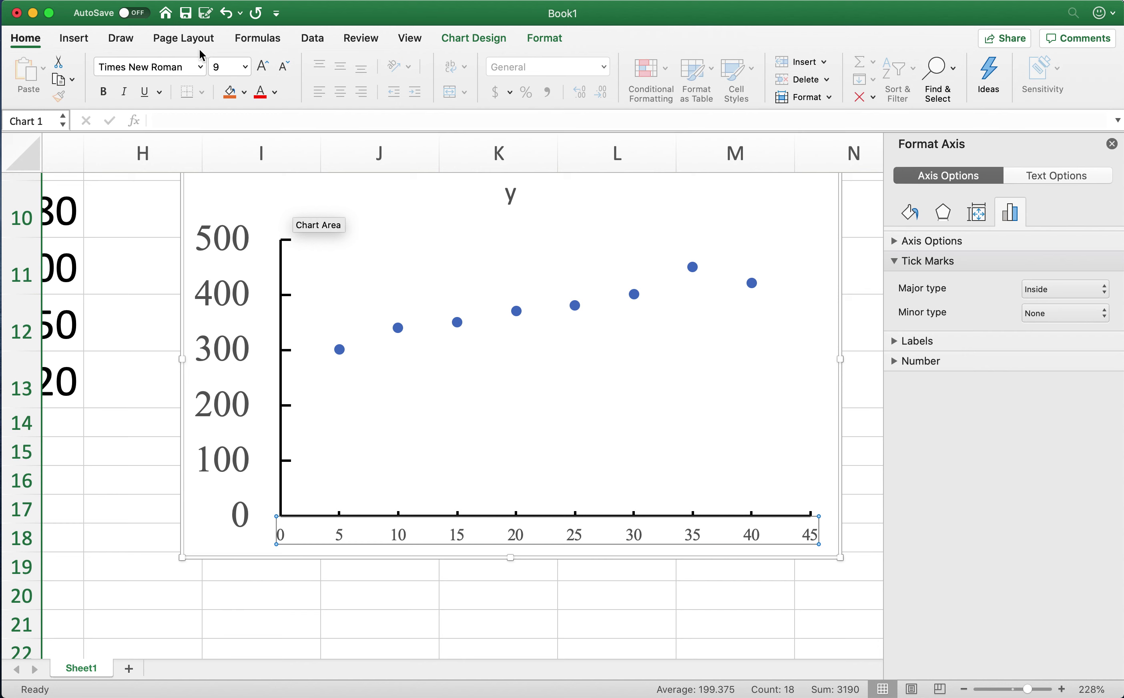
{"action": "type", "text": "20"}
{"action": "key", "text": "Return"}
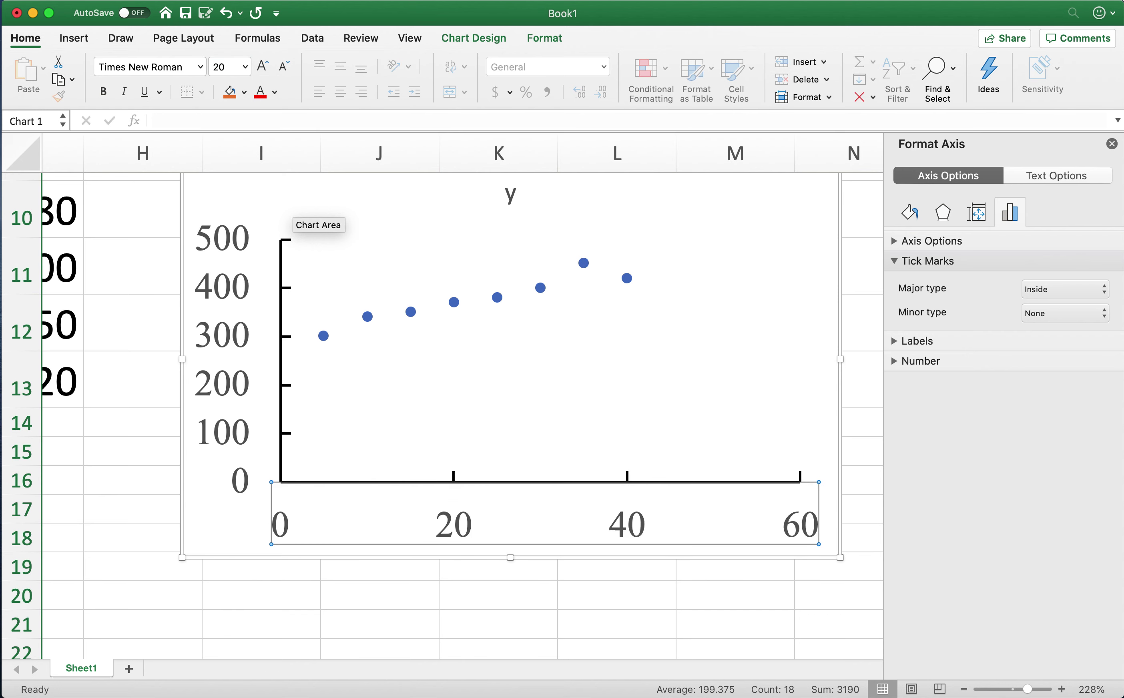
Change the font color of the horizontal and vertical axis labels to black
{"action": "left_click", "coordinate": [275, 93]}
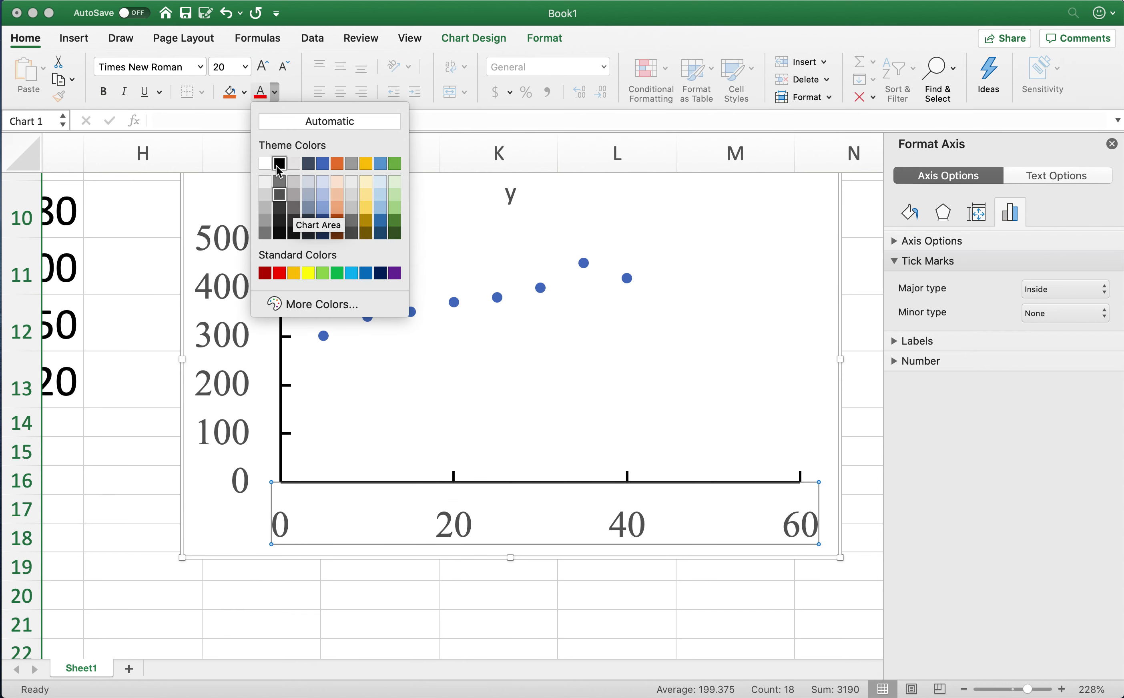
{"action": "left_click", "coordinate": [279, 163]}
{"action": "left_click", "coordinate": [234, 328]}
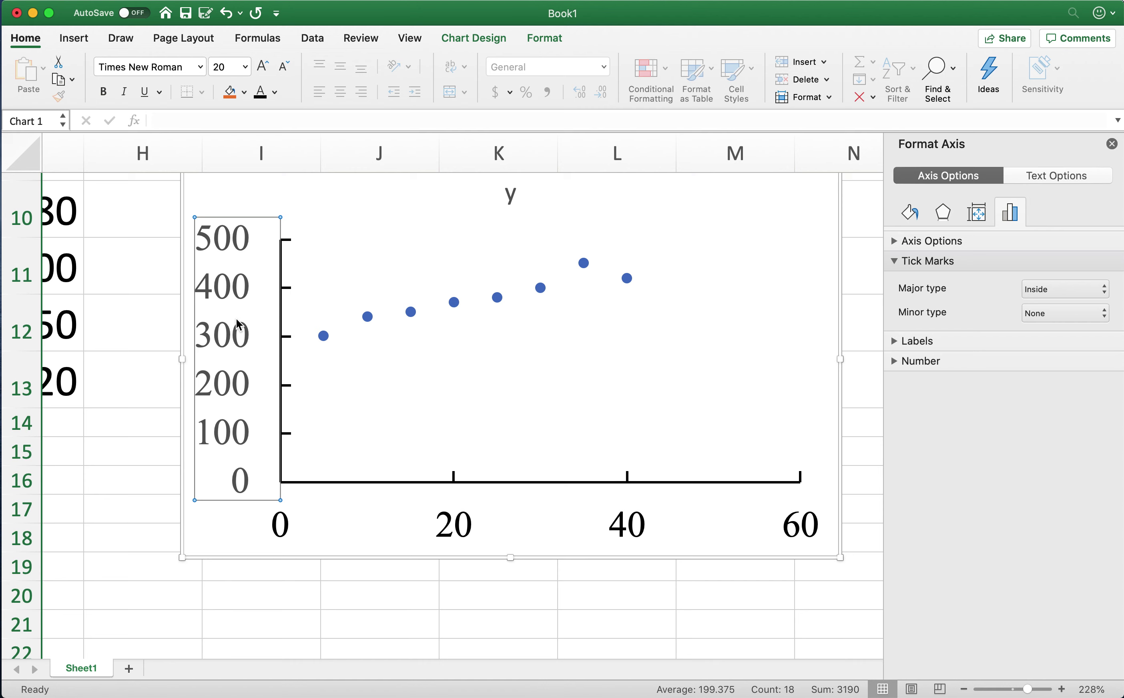
{"action": "left_click", "coordinate": [261, 94]}
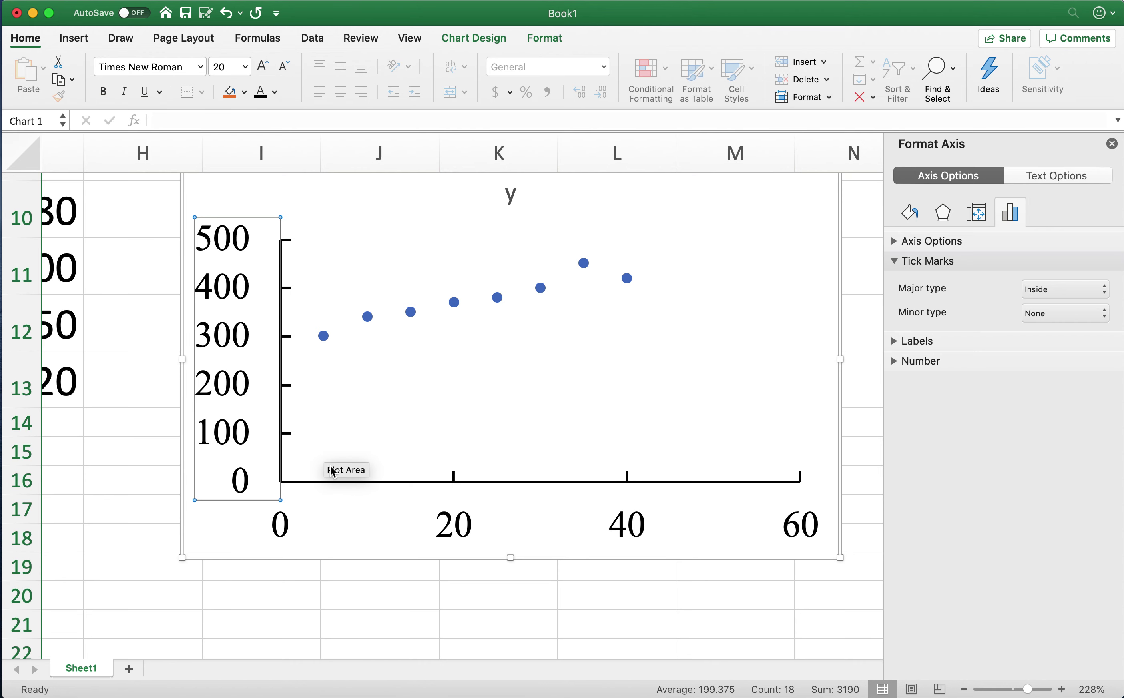
Enlarge the chart from its lower-right corner so it extends to about column O and row 28
{"action": "scroll", "coordinate": [535, 601], "scroll_direction": "up", "scroll_amount": 5}
{"action": "scroll", "coordinate": [535, 602], "scroll_direction": "down", "scroll_amount": 5}
{"action": "left_click_drag", "start_coordinate": [765, 598], "coordinate": [794, 697]}
{"action": "scroll", "coordinate": [691, 530], "scroll_direction": "down", "scroll_amount": 5}
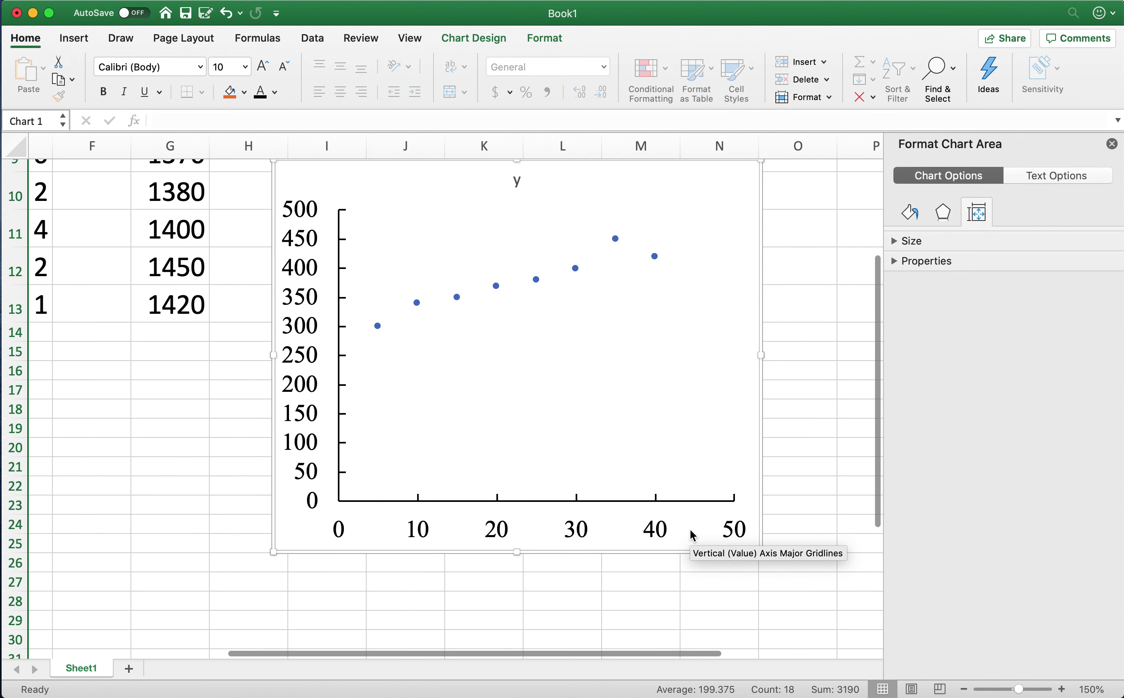
{"action": "scroll", "coordinate": [690, 530], "scroll_direction": "up", "scroll_amount": 1}
{"action": "left_click_drag", "start_coordinate": [753, 564], "coordinate": [800, 611]}
Set the horizontal axis bounds to a minimum of 0 and a maximum of 45
{"action": "left_click", "coordinate": [685, 586]}
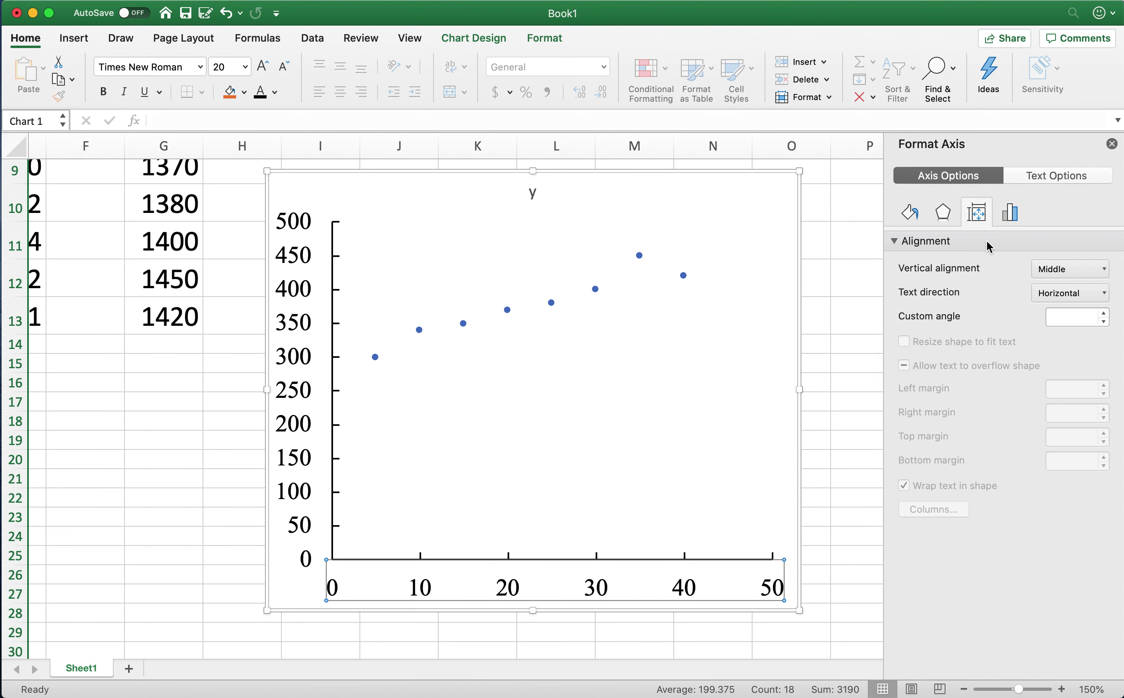
{"action": "left_click", "coordinate": [1010, 213]}
{"action": "left_click", "coordinate": [996, 242]}
{"action": "left_click", "coordinate": [1060, 319]}
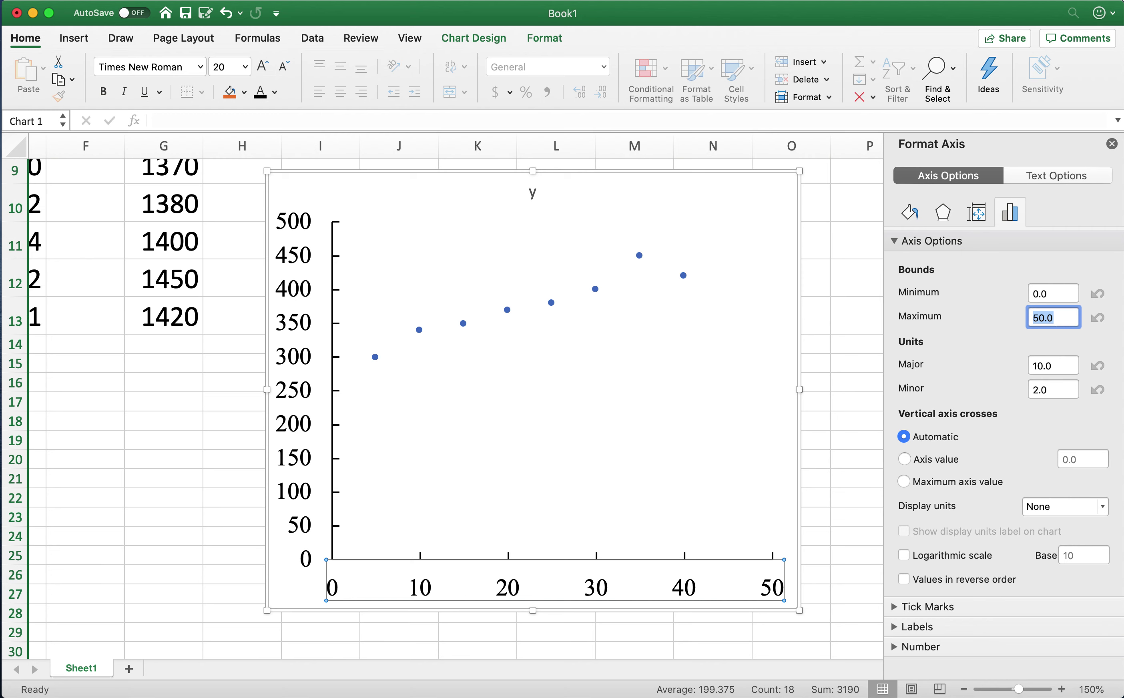
{"action": "double_click", "coordinate": [1051, 294]}
{"action": "type", "text": "-5"}
{"action": "key", "text": "Return"}
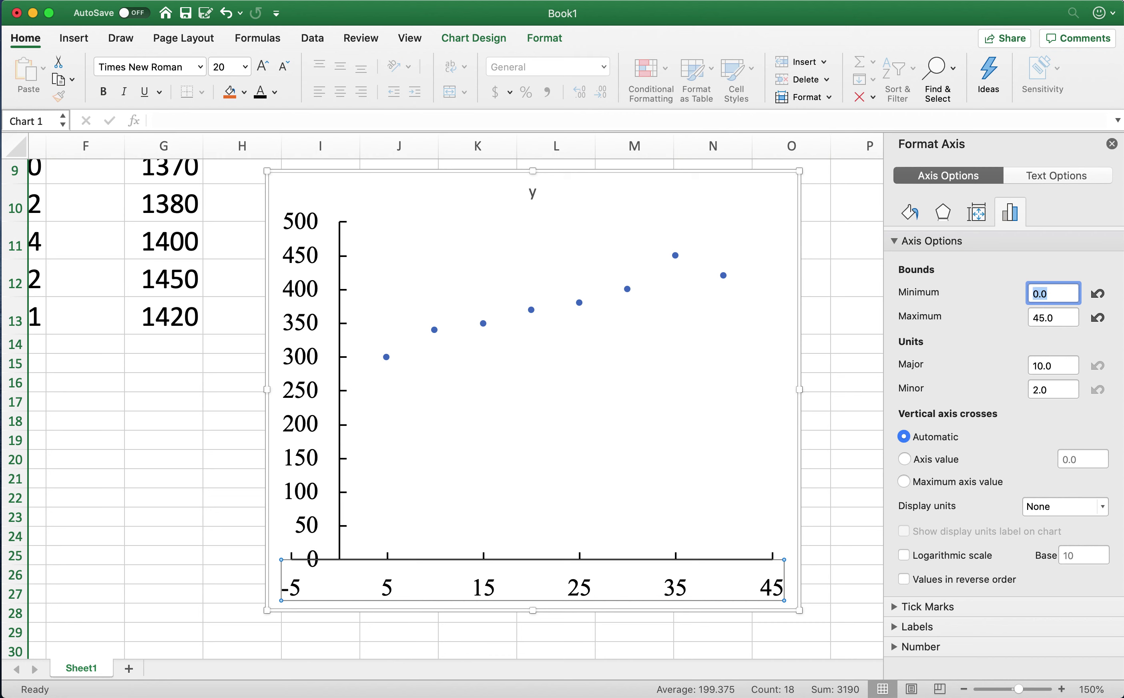
Set the minimum bound of the vertical axis to 250
{"action": "left_click", "coordinate": [282, 329]}
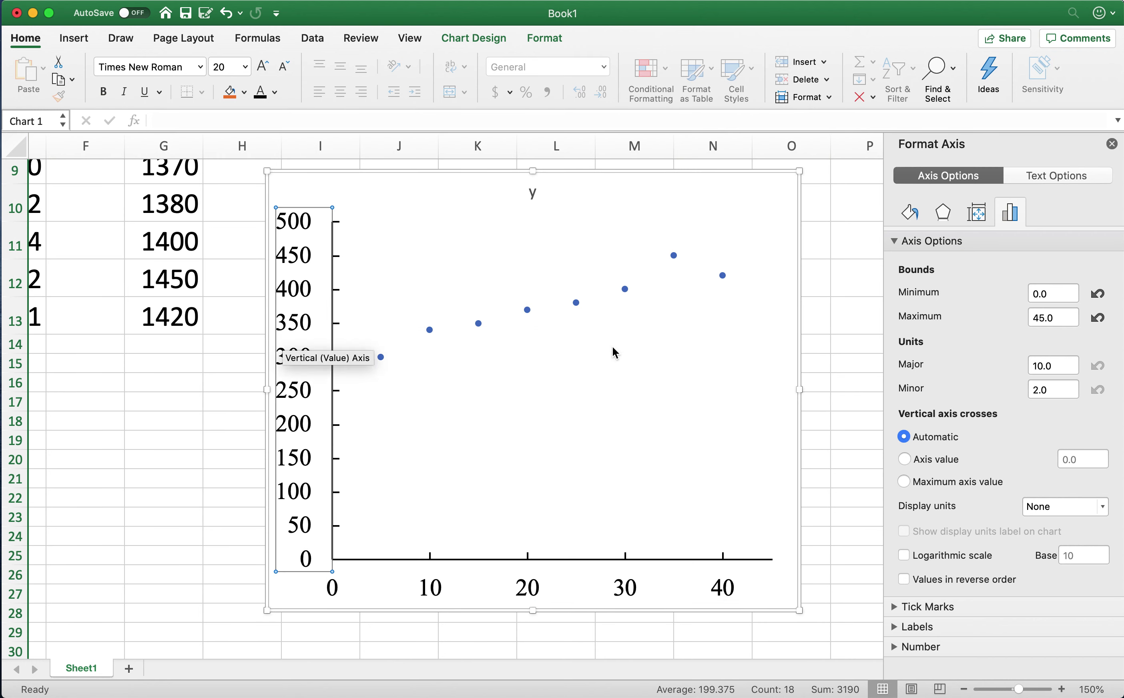
{"action": "left_click", "coordinate": [1037, 311]}
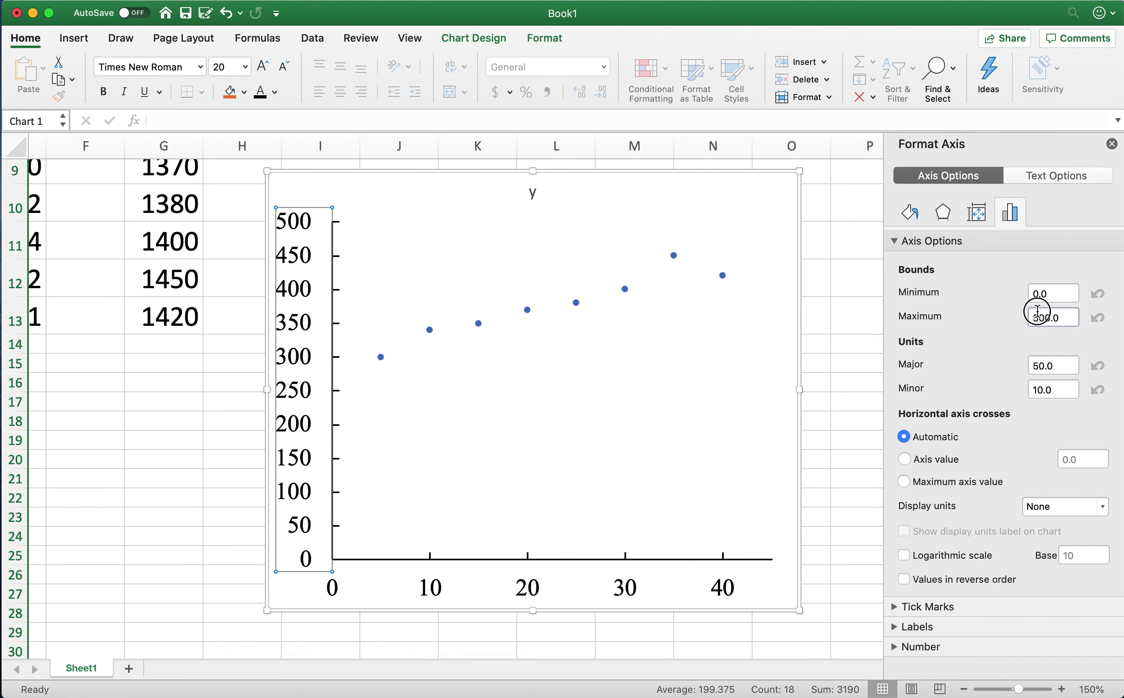
{"action": "left_click", "coordinate": [1039, 292]}
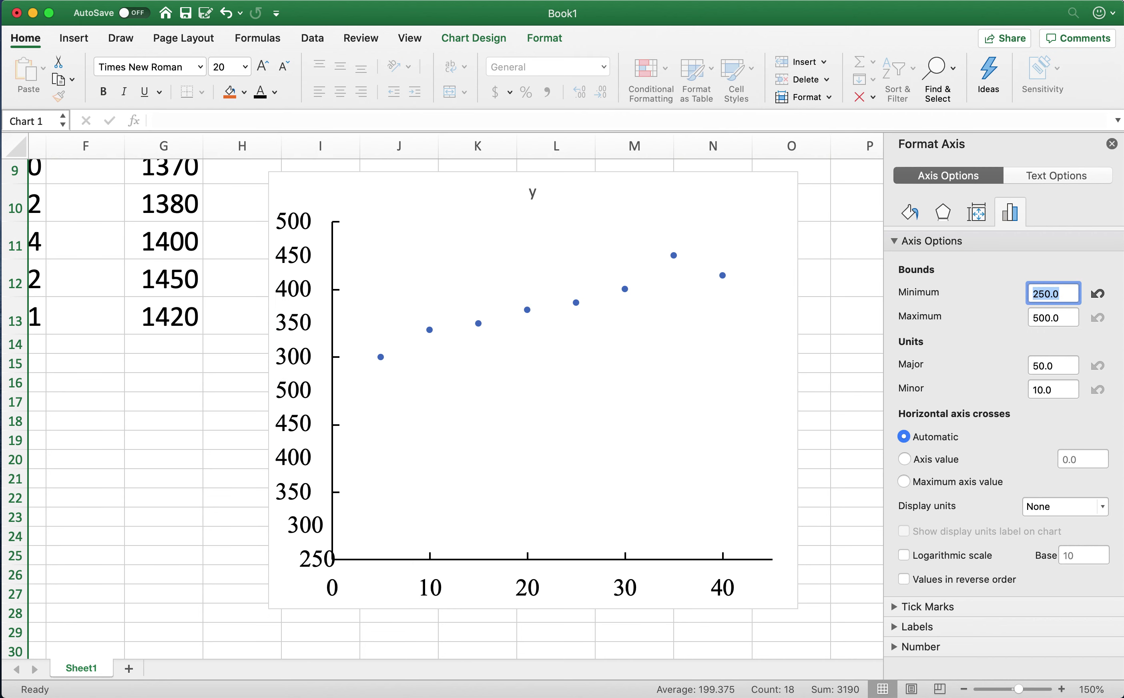
{"action": "scroll", "coordinate": [598, 427], "scroll_direction": "up", "scroll_amount": 1}
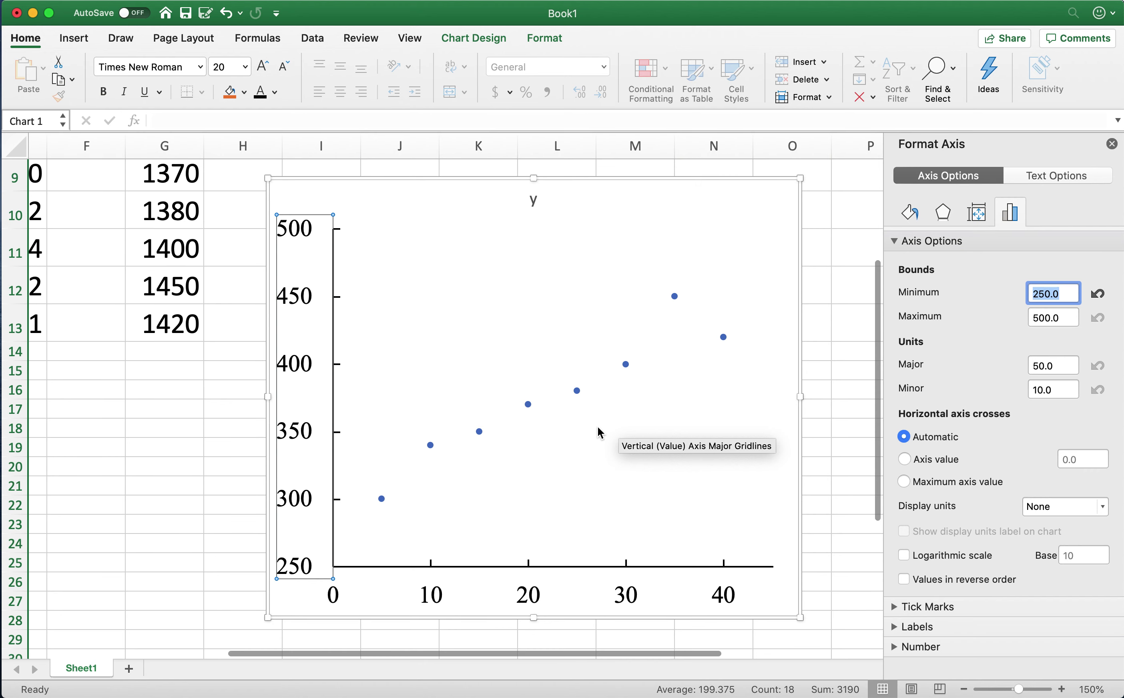
Change the y series markers to the built-in square type with a size of 10
{"action": "left_click", "coordinate": [577, 391]}
{"action": "left_click", "coordinate": [910, 185]}
{"action": "left_click", "coordinate": [956, 217]}
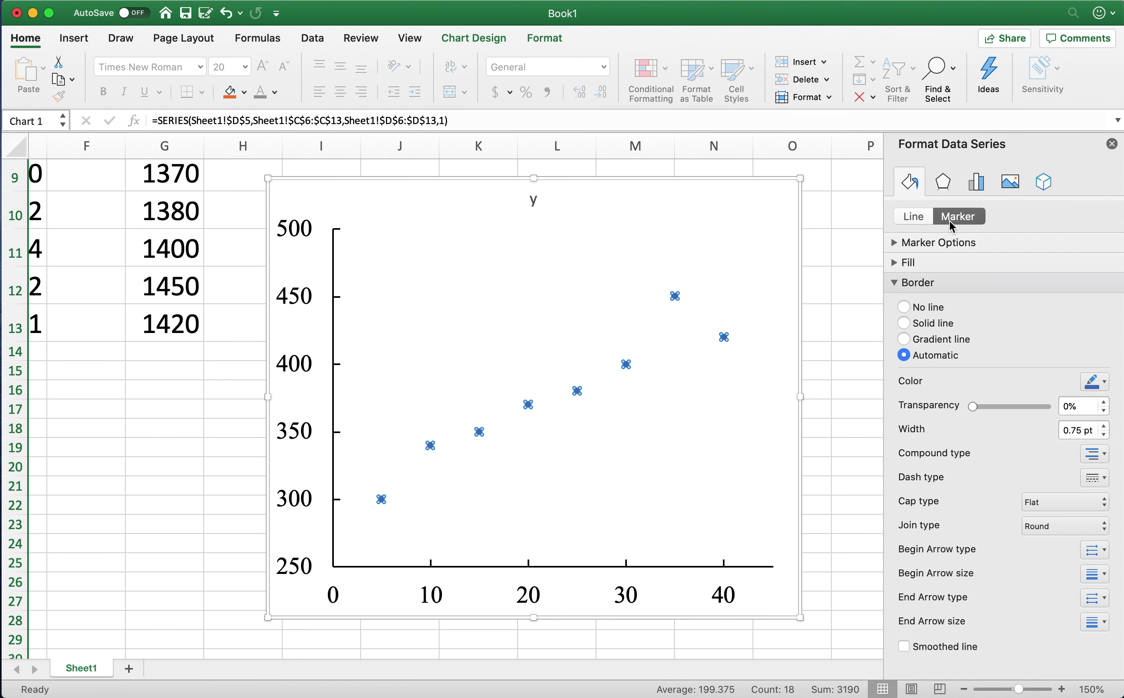
{"action": "left_click", "coordinate": [941, 243]}
{"action": "left_click", "coordinate": [905, 300]}
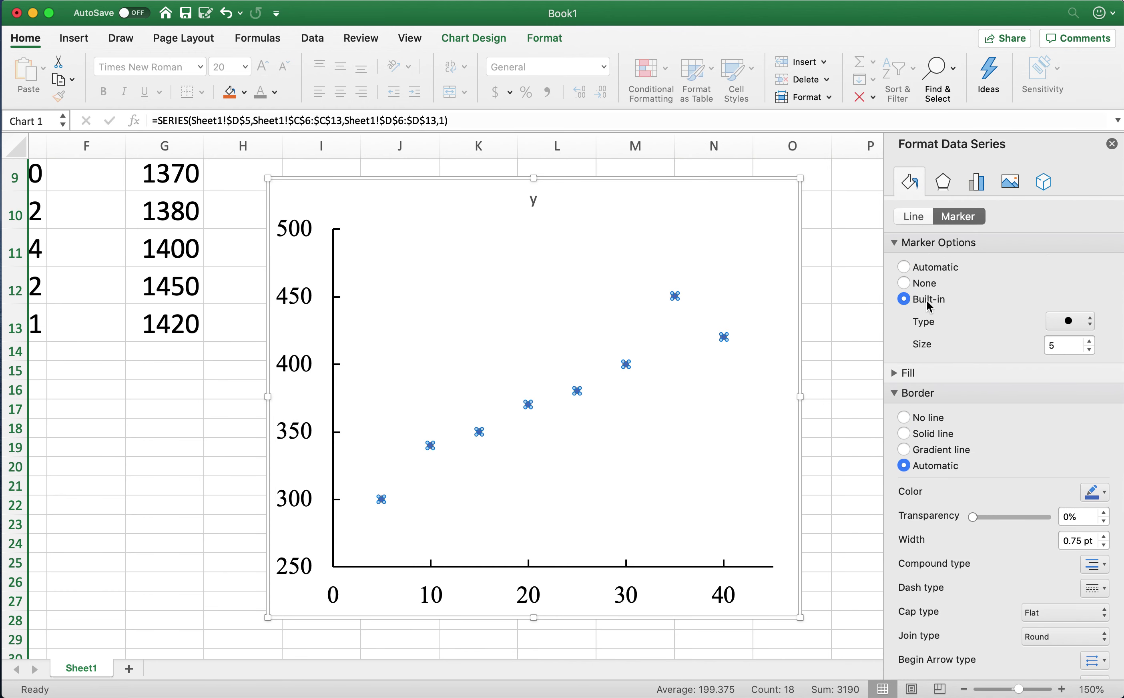
{"action": "left_click", "coordinate": [1075, 327]}
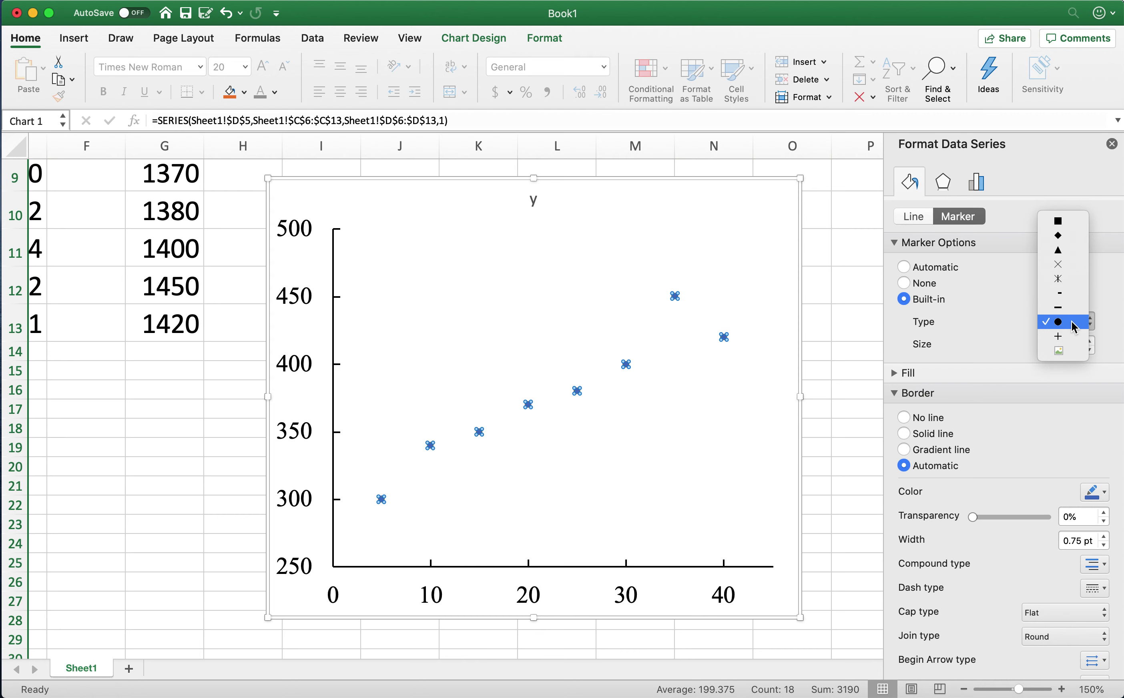
{"action": "left_click", "coordinate": [1072, 222]}
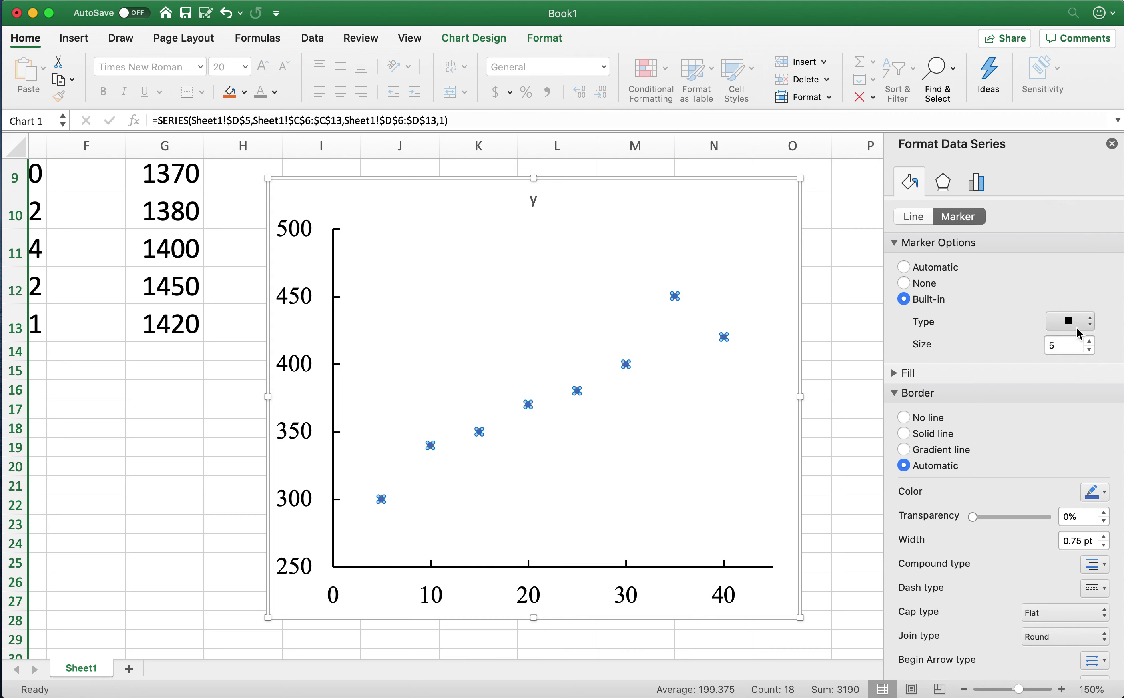
{"action": "left_click", "coordinate": [1090, 341]}
{"action": "left_click", "coordinate": [1090, 341]}
{"action": "left_click", "coordinate": [1091, 340]}
{"action": "left_click", "coordinate": [1091, 341]}
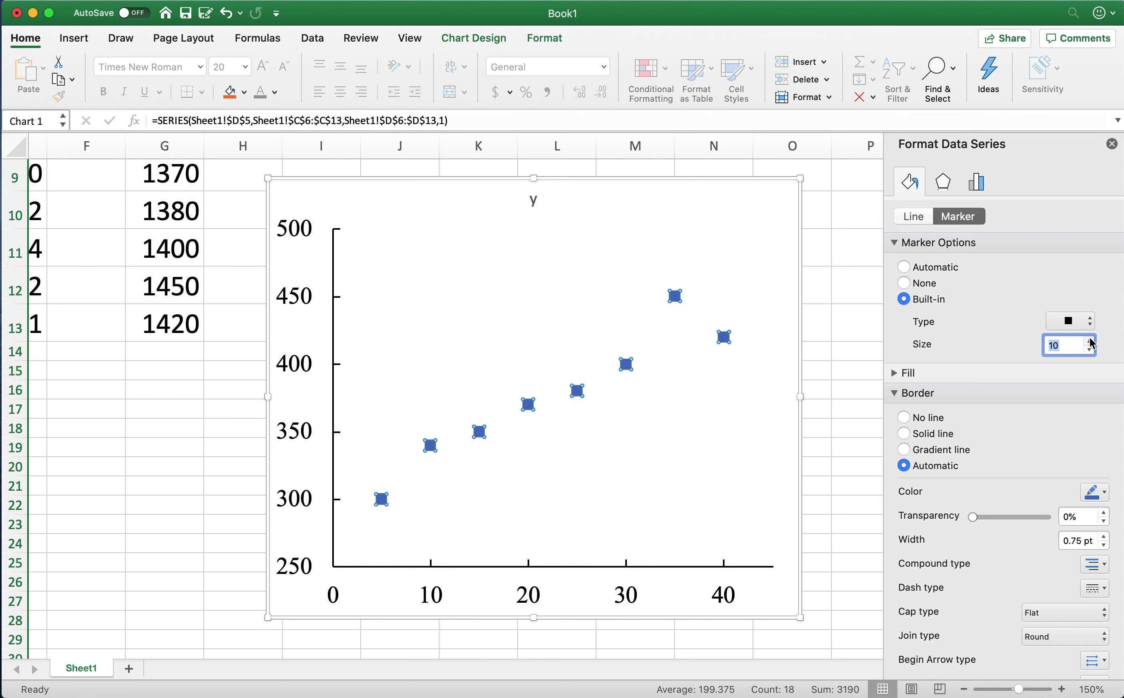
Color the series markers red for both their fill and their border
{"action": "scroll", "coordinate": [1091, 432], "scroll_direction": "down", "scroll_amount": 3}
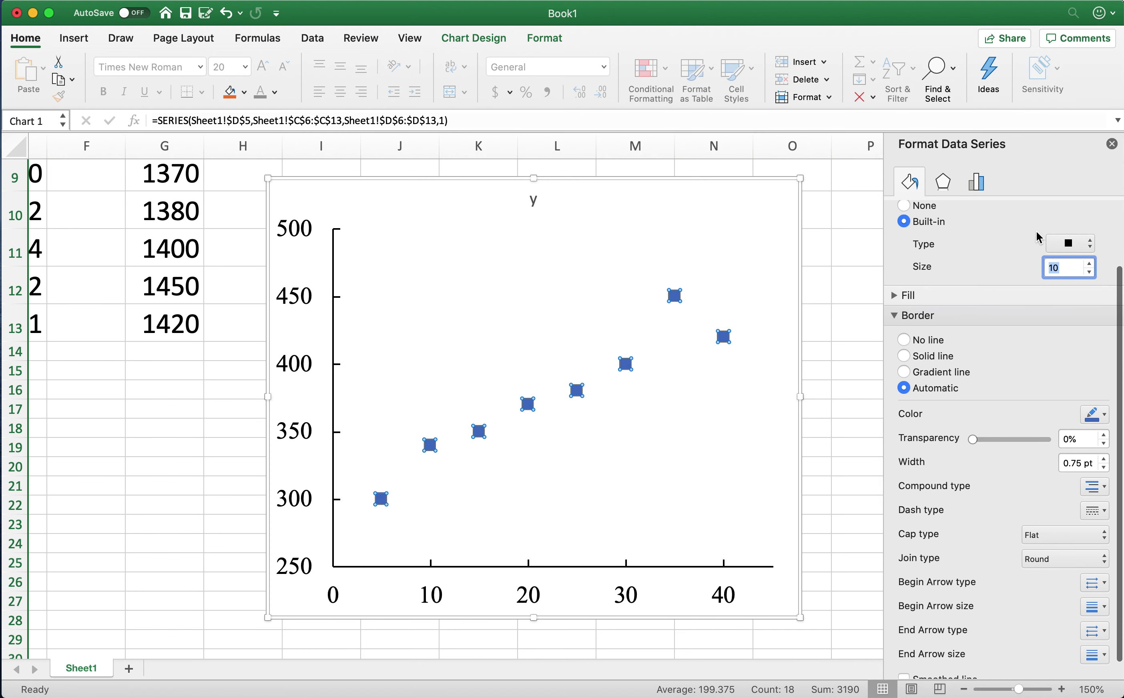
{"action": "left_click", "coordinate": [1041, 299]}
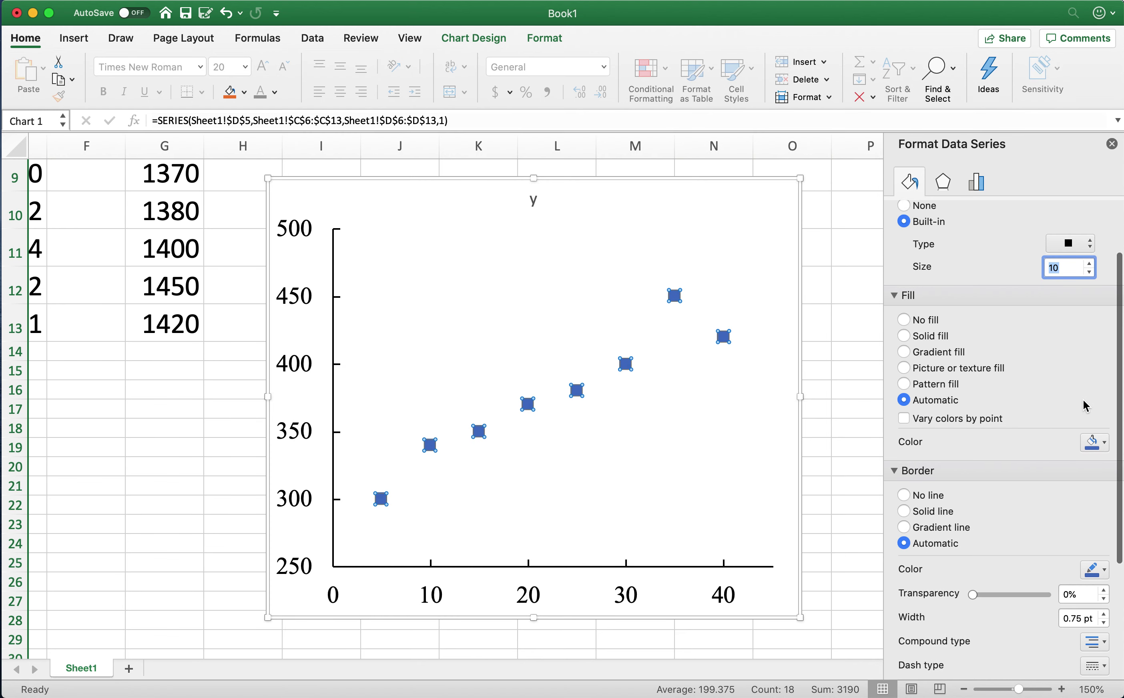
{"action": "left_click", "coordinate": [1103, 449]}
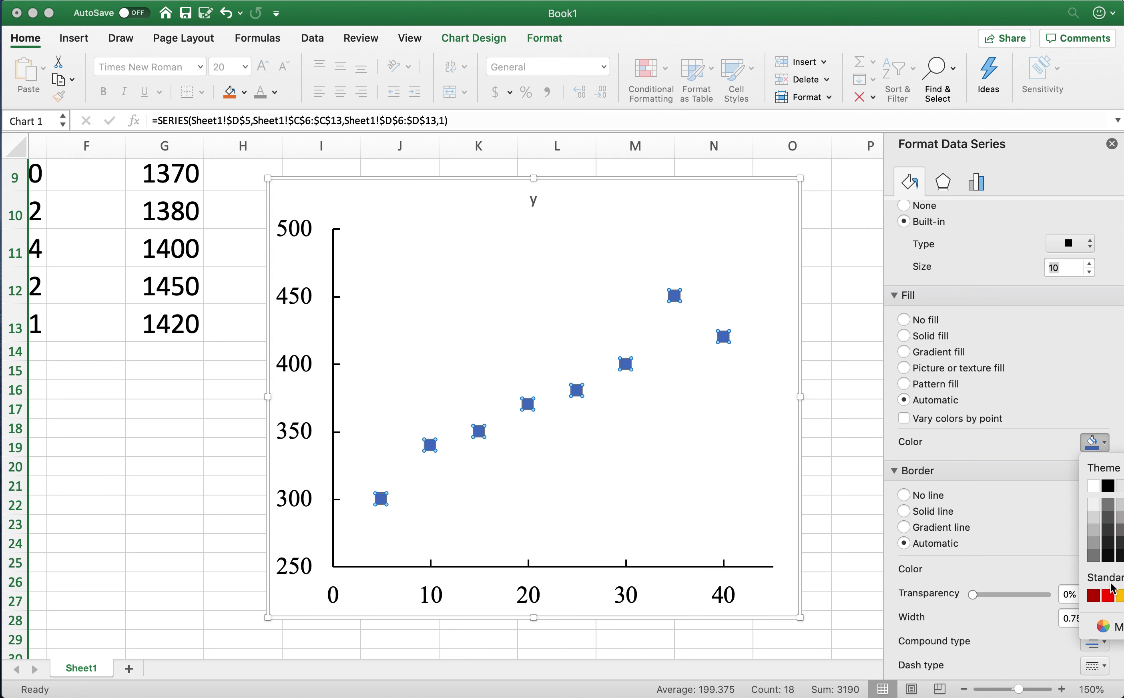
{"action": "left_click", "coordinate": [1110, 596]}
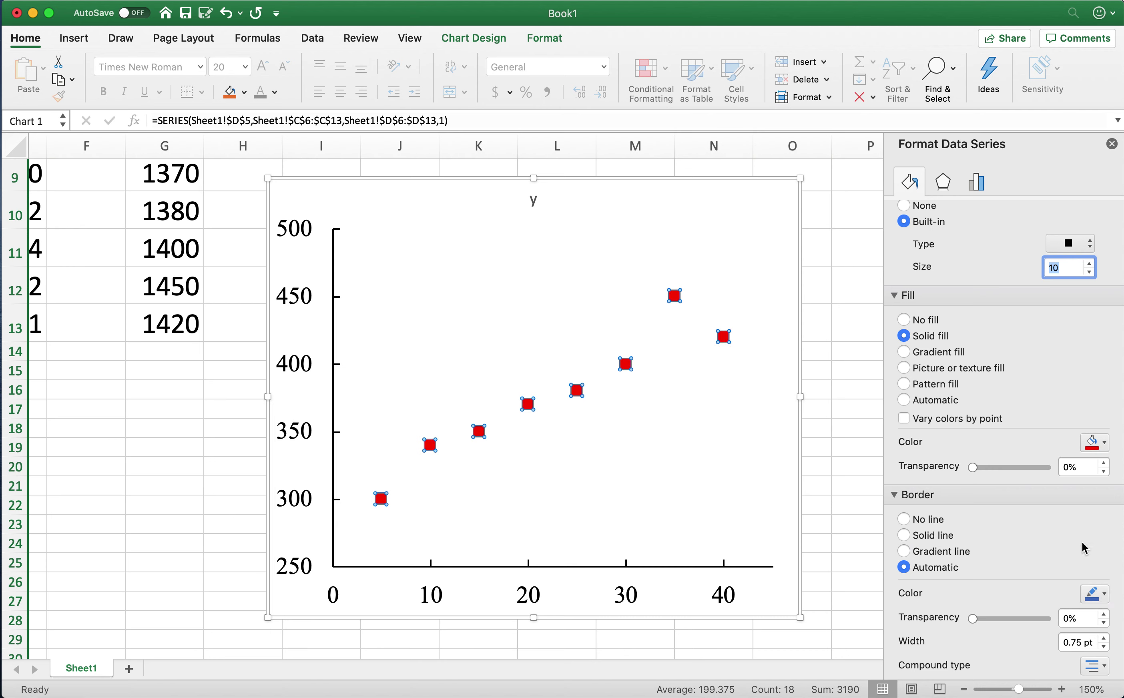
{"action": "scroll", "coordinate": [1085, 548], "scroll_direction": "down", "scroll_amount": 5}
{"action": "left_click", "coordinate": [1095, 473]}
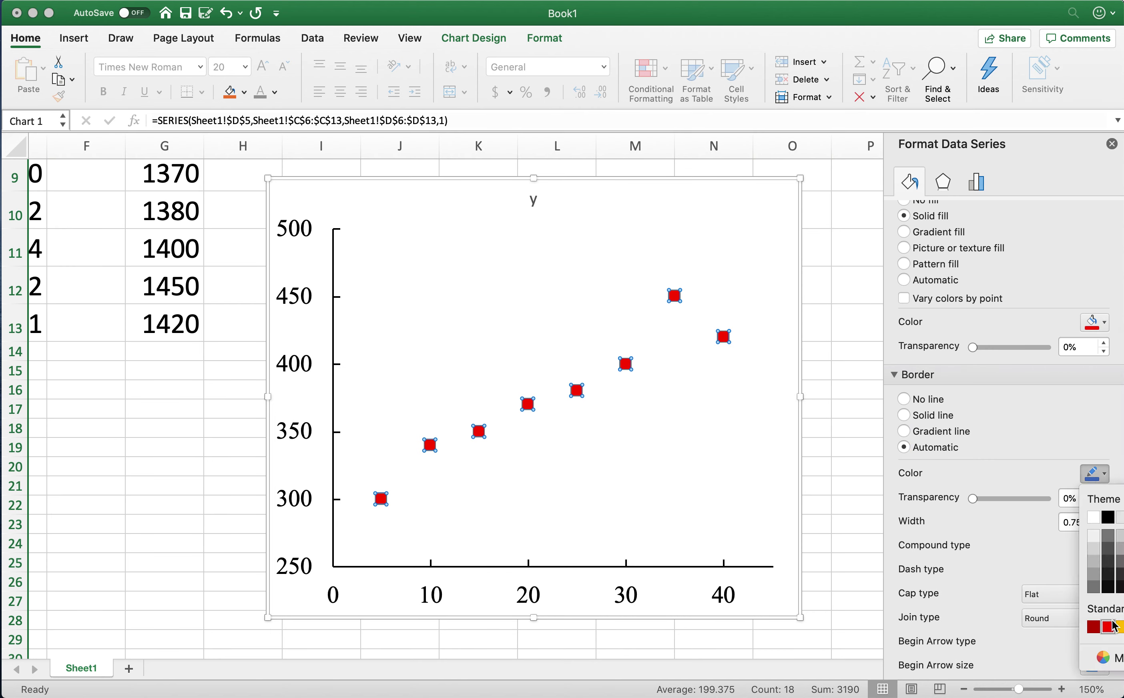
{"action": "left_click", "coordinate": [1110, 629]}
{"action": "left_click", "coordinate": [647, 528]}
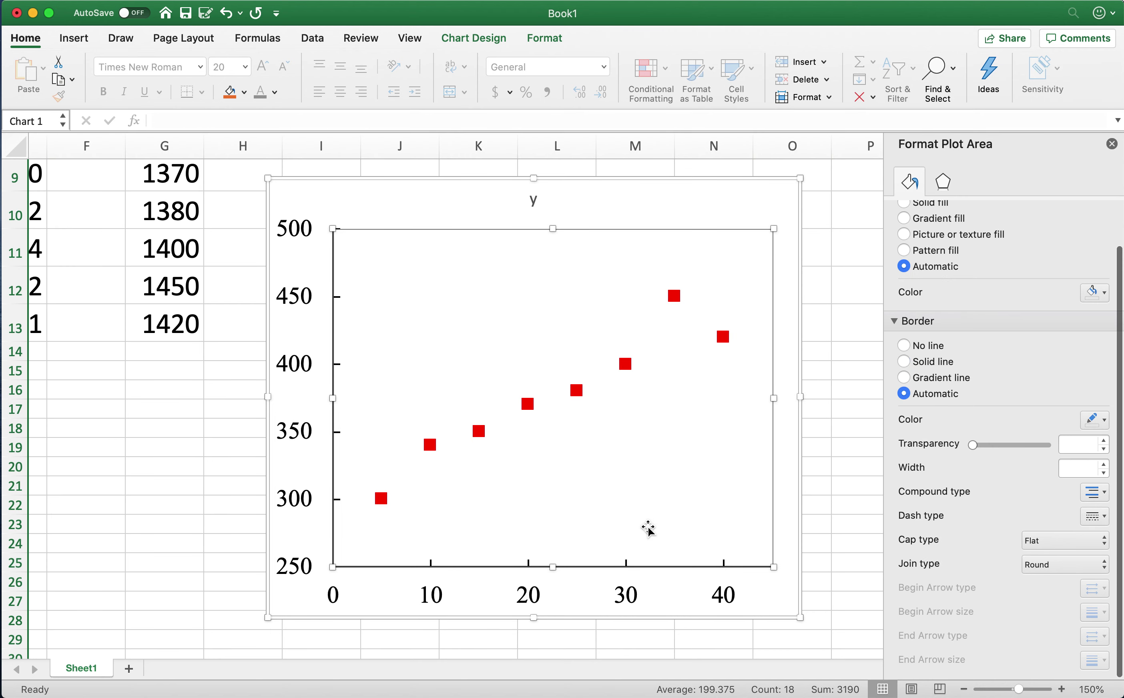
Move the chart up so its top edge lines up with row 5, beside the y2 column
{"action": "scroll", "coordinate": [424, 422], "scroll_direction": "up", "scroll_amount": 5}
{"action": "scroll", "coordinate": [424, 422], "scroll_direction": "left", "scroll_amount": 1}
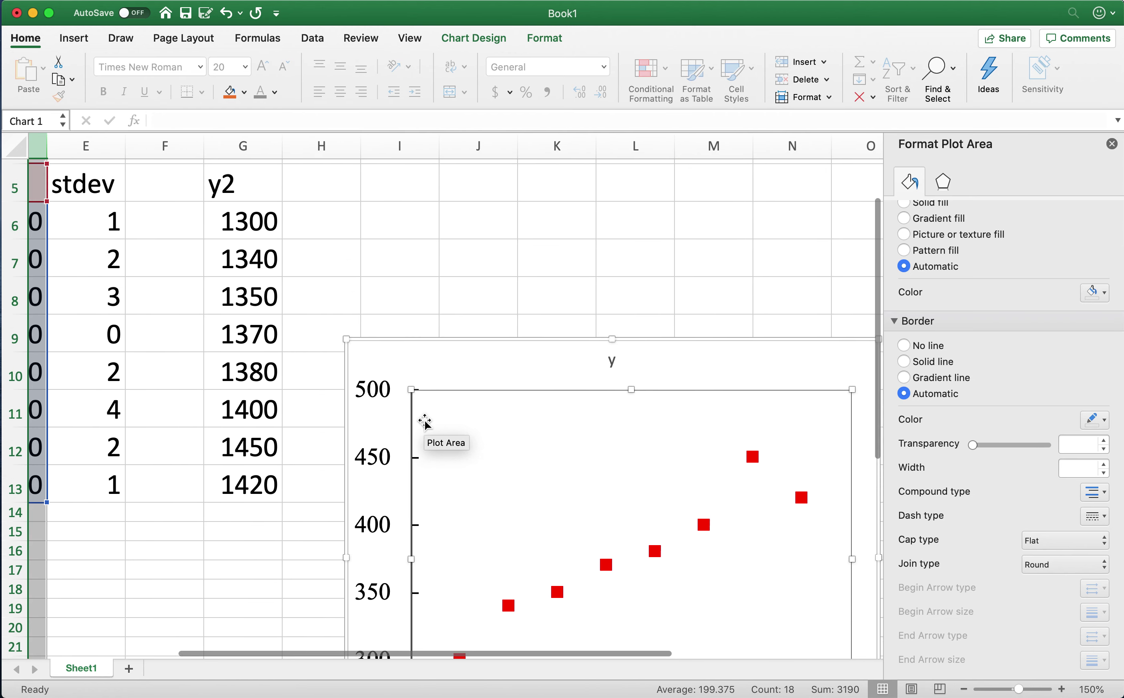
{"action": "left_click_drag", "start_coordinate": [430, 376], "coordinate": [416, 199]}
Select column G with the y2 data and try to add it to the chart's plot area
{"action": "scroll", "coordinate": [416, 199], "scroll_direction": "up", "scroll_amount": 3}
{"action": "scroll", "coordinate": [369, 282], "scroll_direction": "left", "scroll_amount": 1}
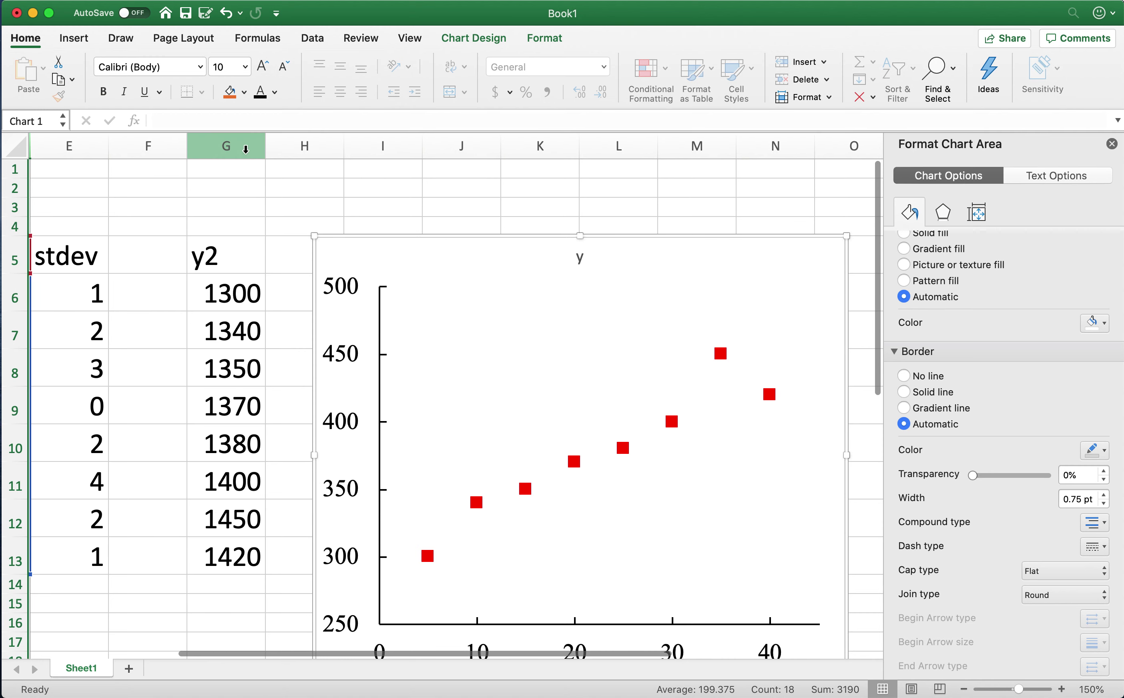
{"action": "left_click", "coordinate": [245, 149]}
{"action": "left_click", "coordinate": [541, 380]}
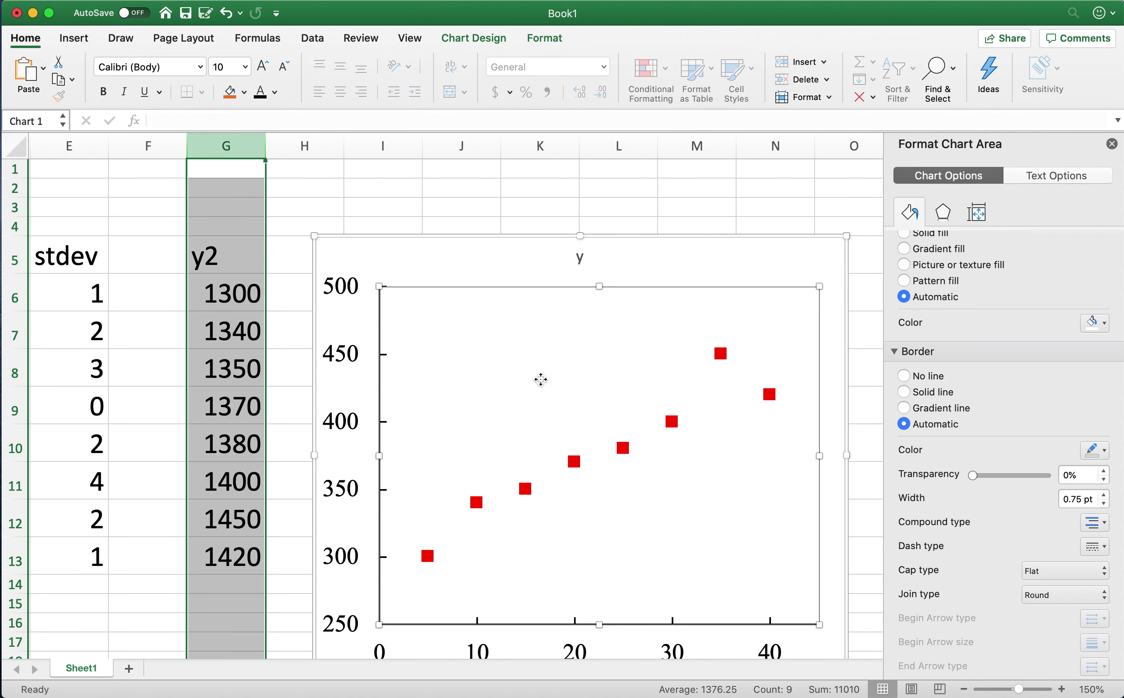
{"action": "key", "text": "super+z"}
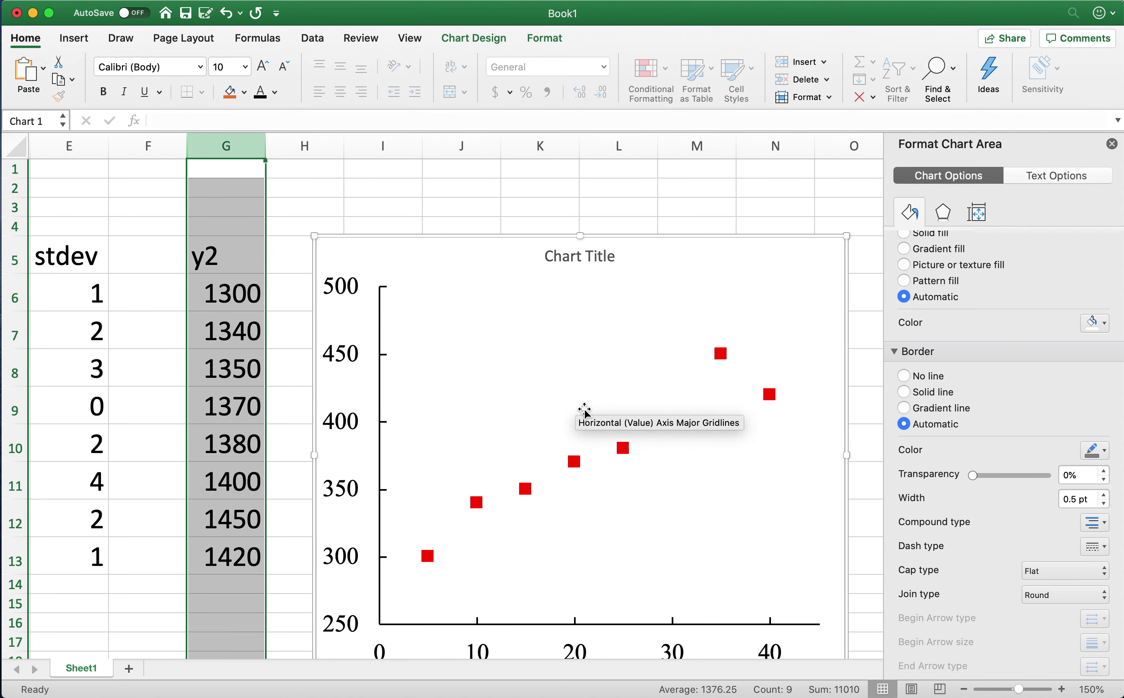
{"action": "scroll", "coordinate": [610, 397], "scroll_direction": "down", "scroll_amount": 2}
{"action": "scroll", "coordinate": [610, 397], "scroll_direction": "right", "scroll_amount": 1}
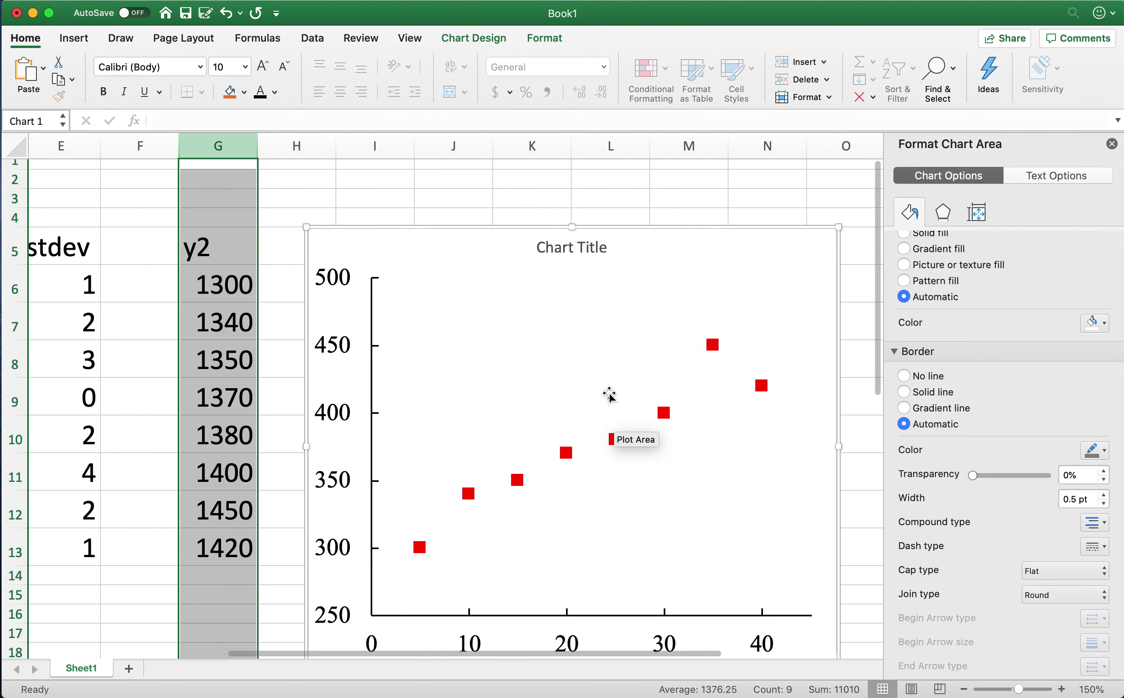
{"action": "left_click", "coordinate": [577, 381]}
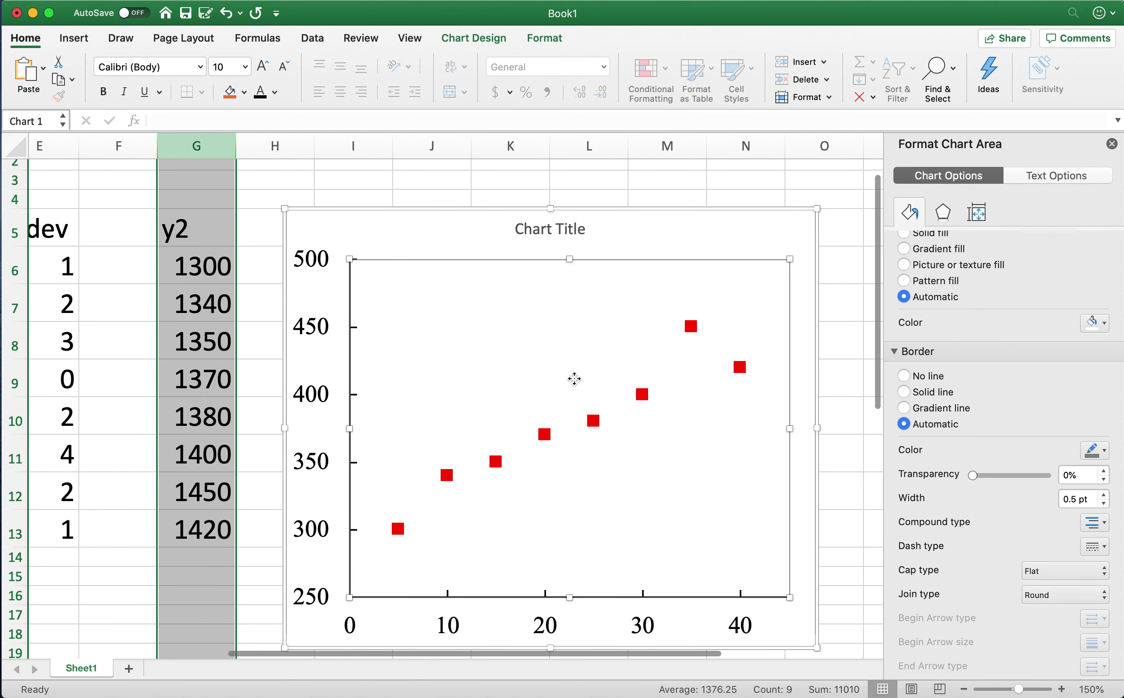
{"action": "left_click", "coordinate": [575, 380]}
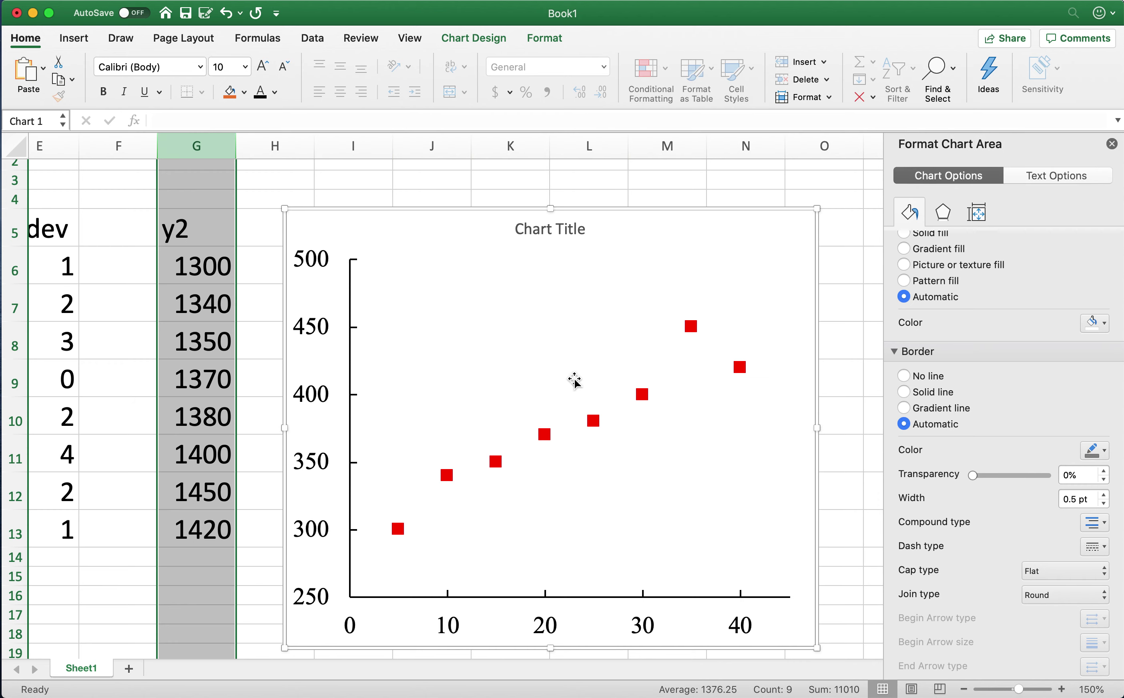
Try again to copy the selected y2 column and place it in the scatter chart
{"action": "scroll", "coordinate": [206, 145], "scroll_direction": "up", "scroll_amount": 1}
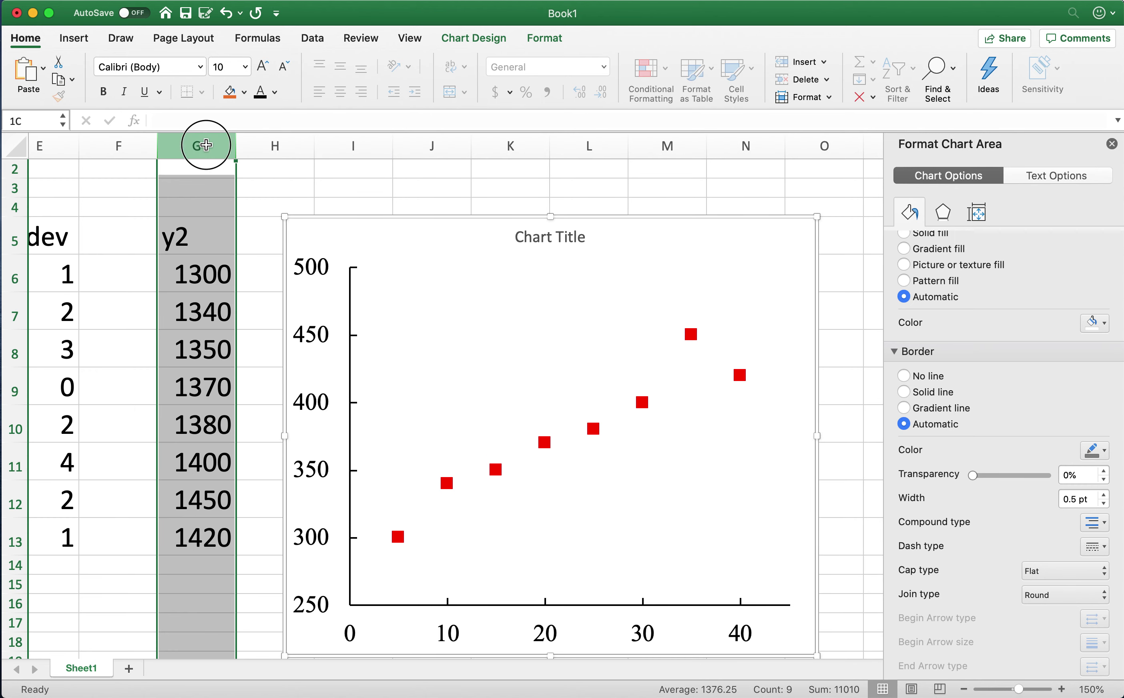
{"action": "left_click", "coordinate": [205, 152]}
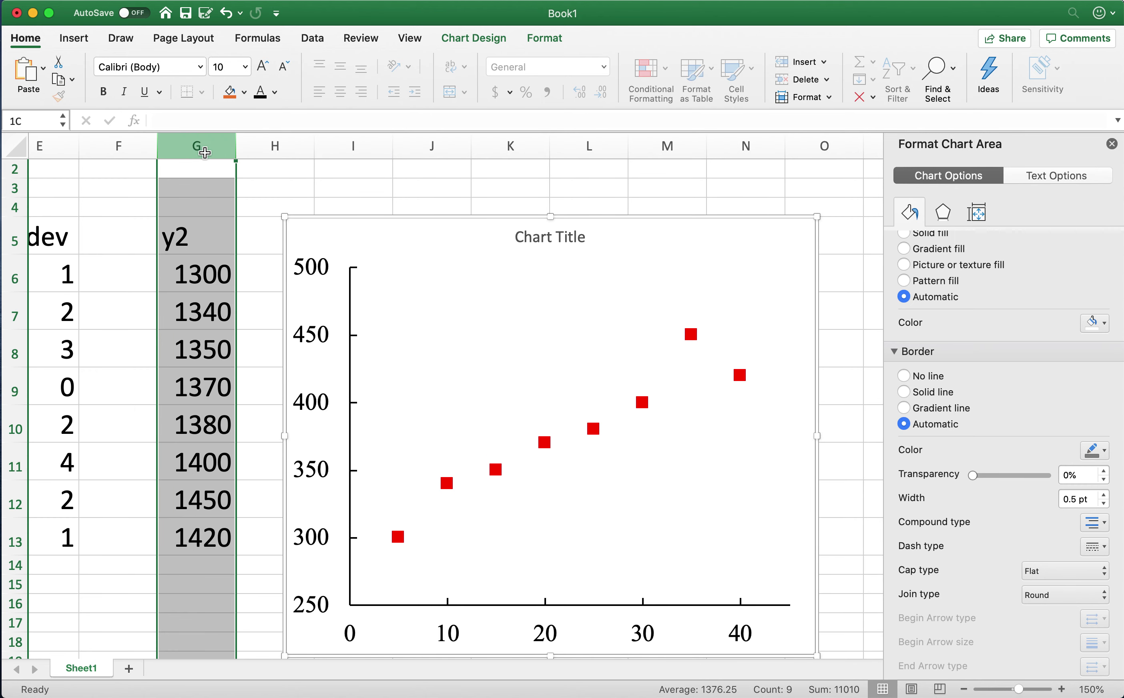
{"action": "right_click", "coordinate": [207, 158]}
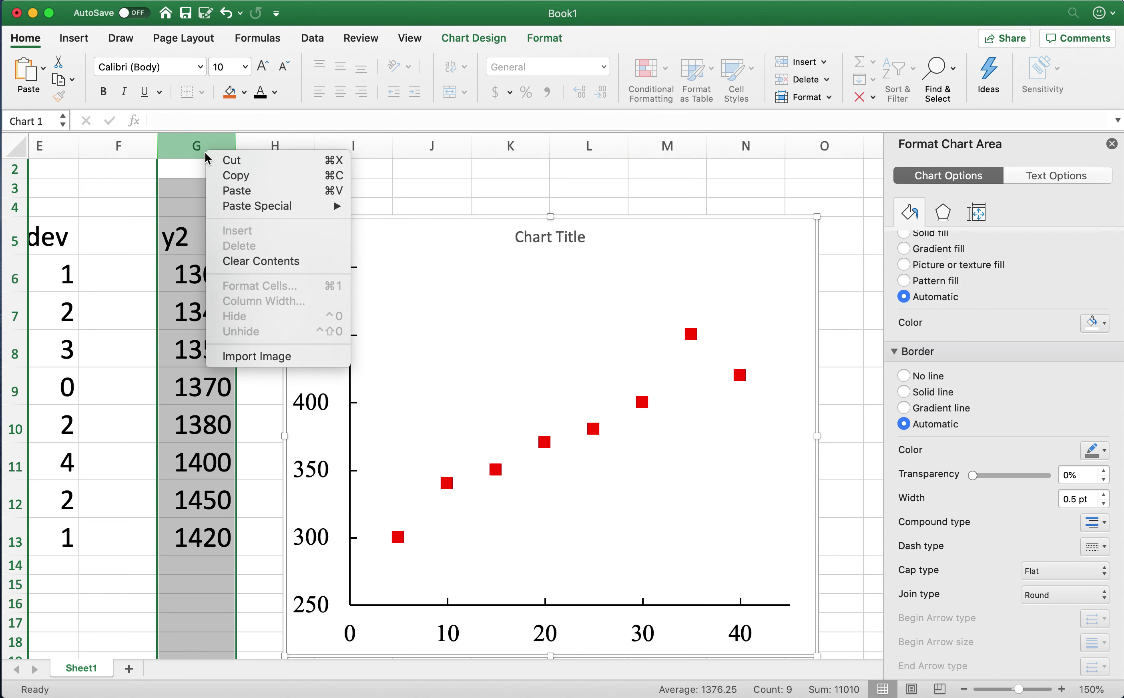
{"action": "left_click", "coordinate": [230, 172]}
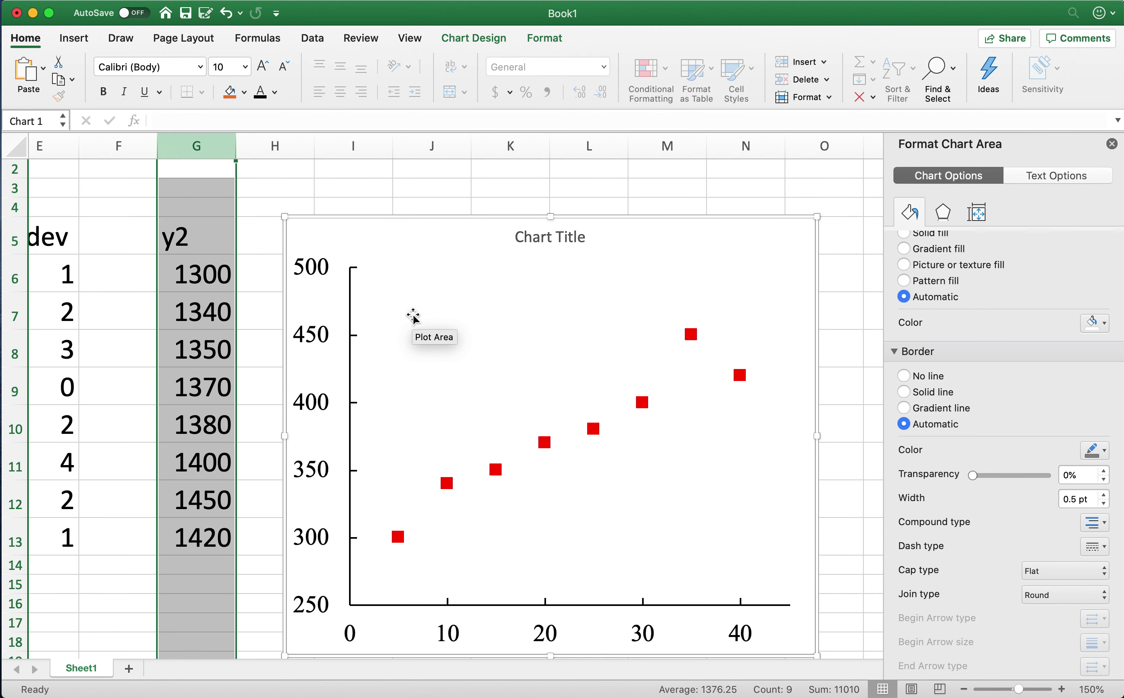
{"action": "right_click", "coordinate": [414, 317]}
{"action": "left_click", "coordinate": [393, 348]}
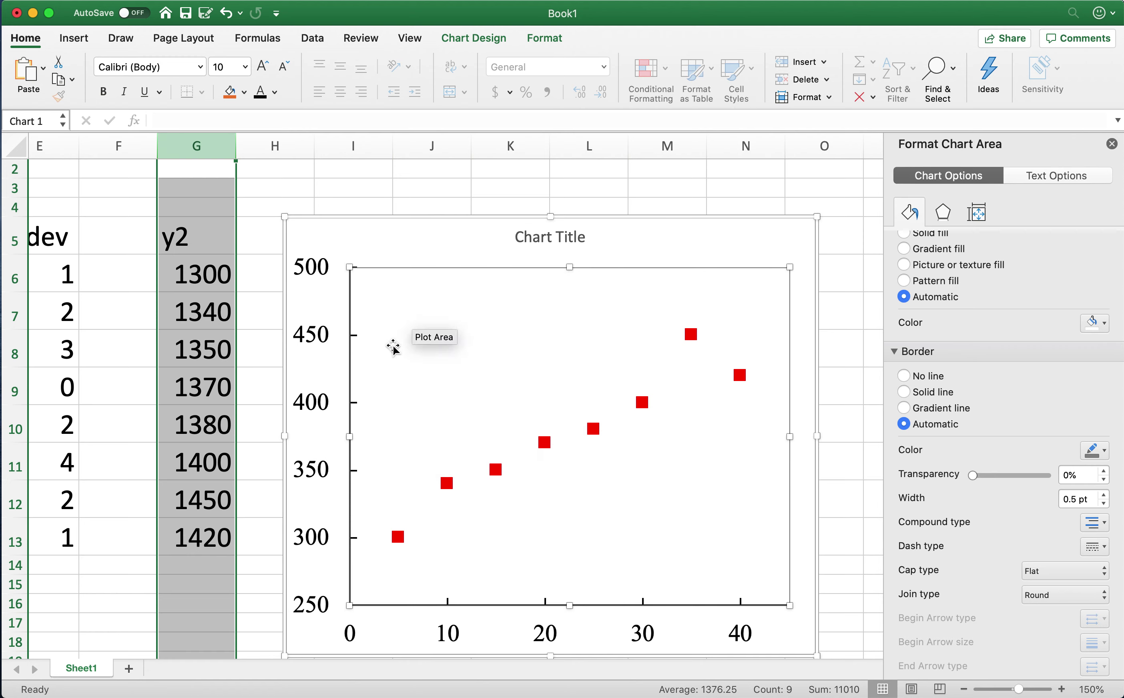
{"action": "left_click", "coordinate": [463, 404]}
Copy column G and paste it into the chart's plot area as an additional data series
{"action": "scroll", "coordinate": [211, 226], "scroll_direction": "down", "scroll_amount": 5}
{"action": "left_click", "coordinate": [209, 217]}
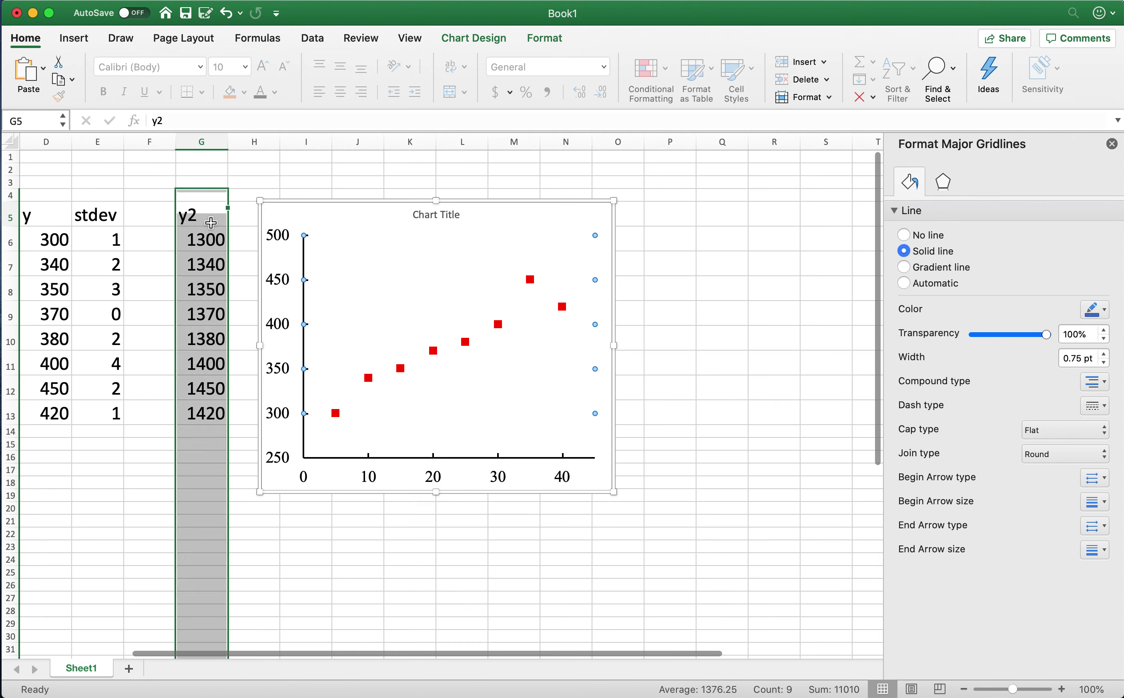
{"action": "left_click", "coordinate": [203, 147]}
{"action": "key", "text": "super+c"}
{"action": "left_click", "coordinate": [378, 237]}
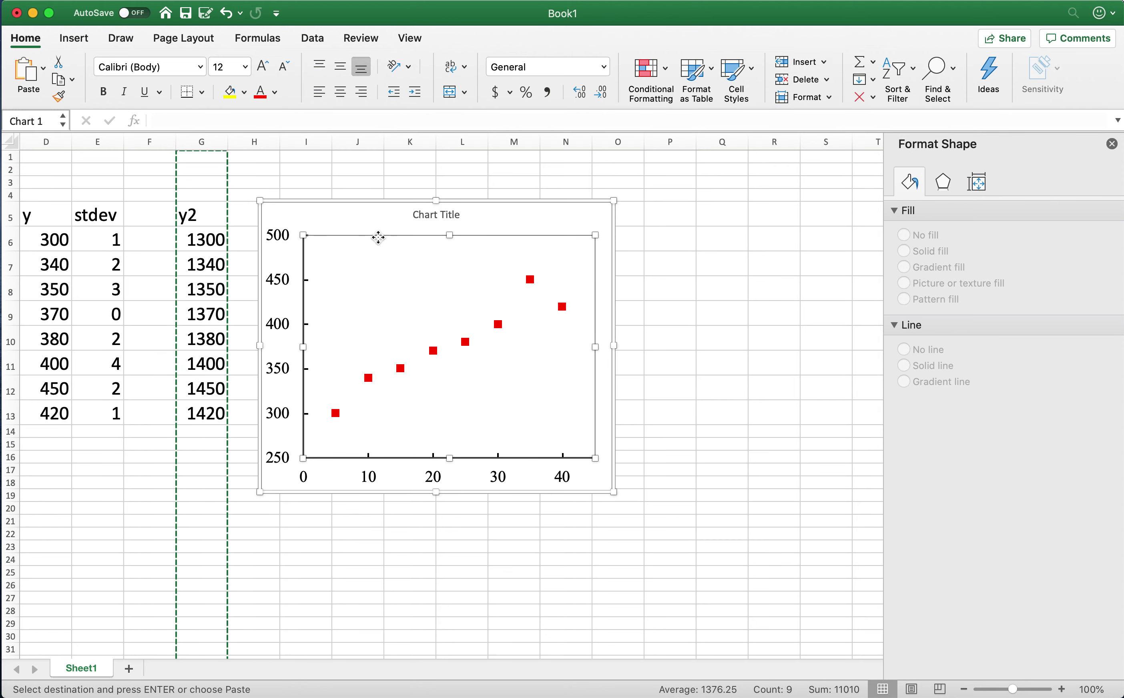
{"action": "key", "text": "super+v"}
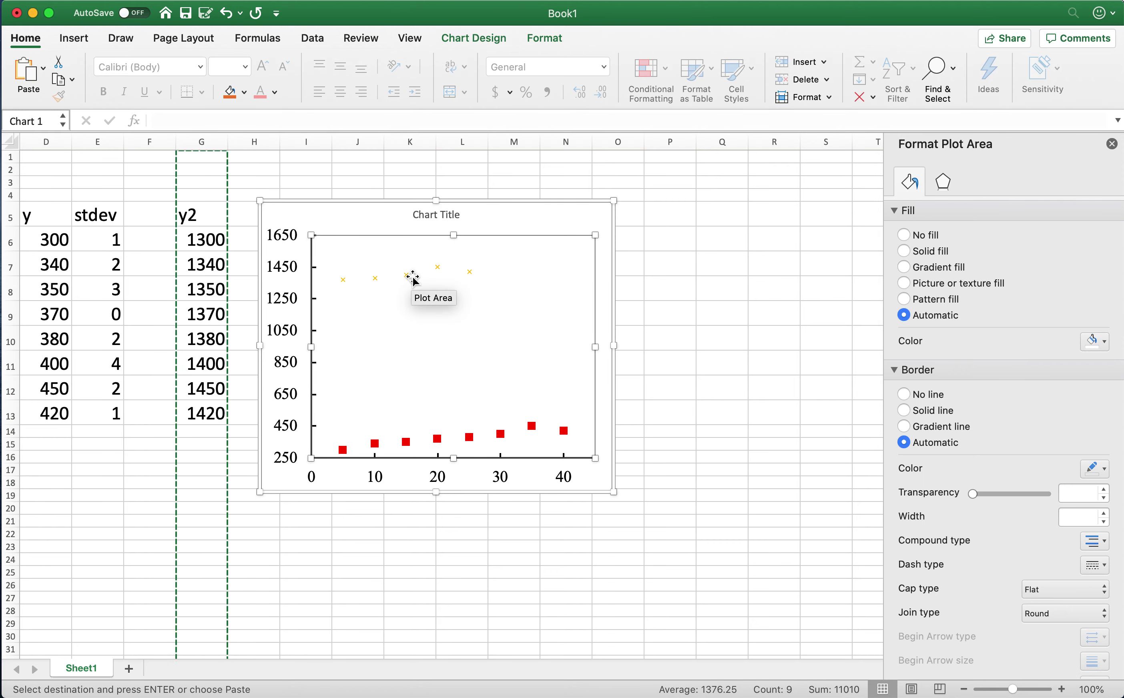
Format the newly added y2 series so it is plotted on the secondary axis
{"action": "scroll", "coordinate": [390, 284], "scroll_direction": "up", "scroll_amount": 5}
{"action": "scroll", "coordinate": [390, 284], "scroll_direction": "down", "scroll_amount": 4}
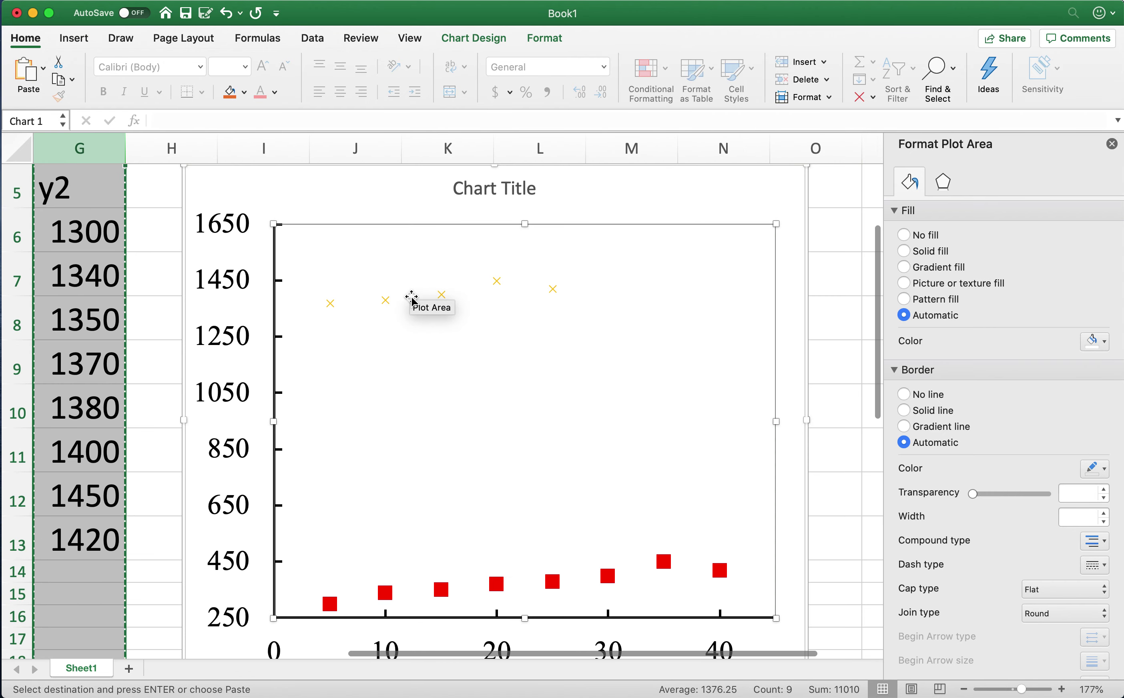
{"action": "left_click", "coordinate": [440, 295]}
{"action": "right_click", "coordinate": [439, 294]}
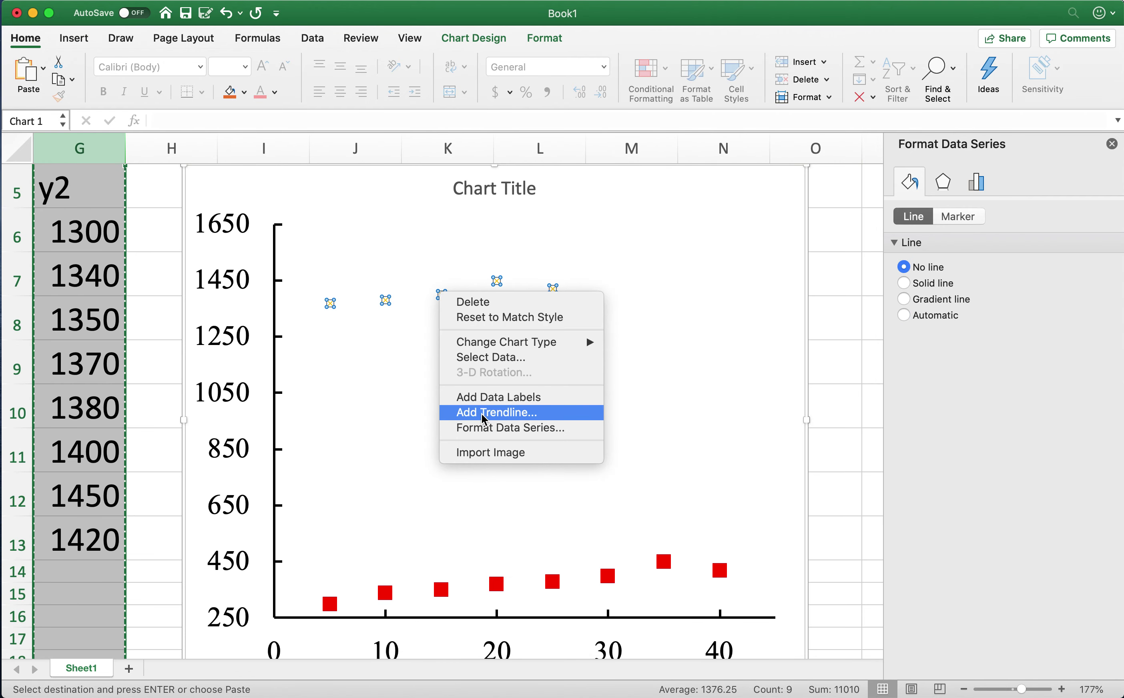
{"action": "left_click", "coordinate": [487, 428]}
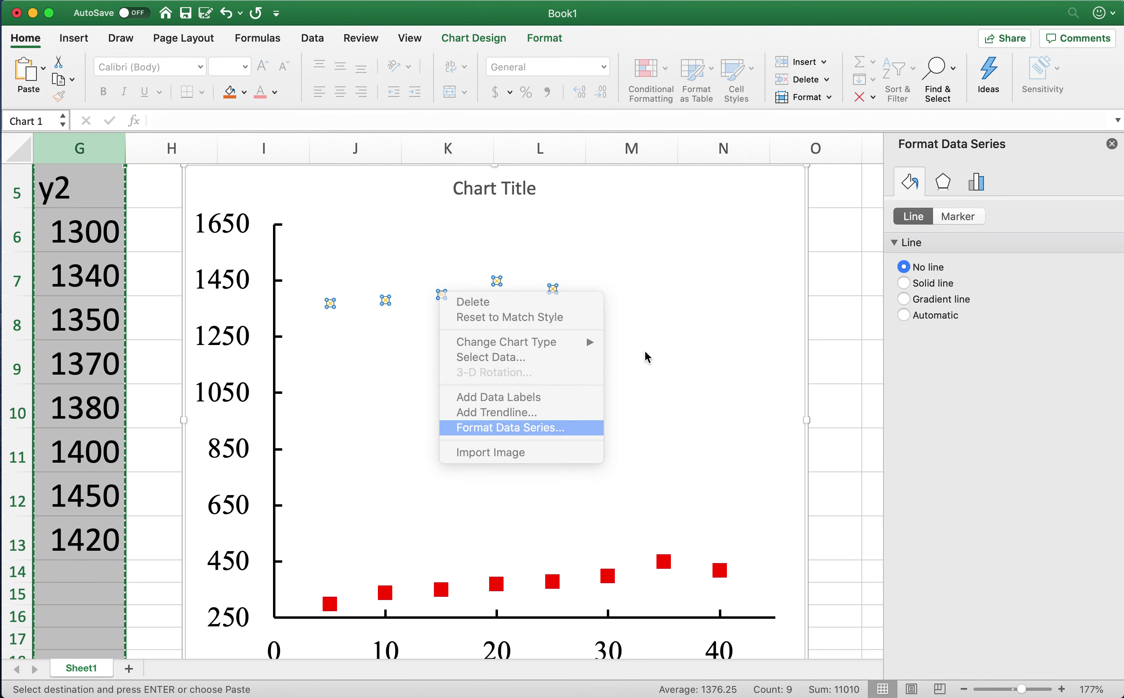
{"action": "left_click", "coordinate": [904, 276]}
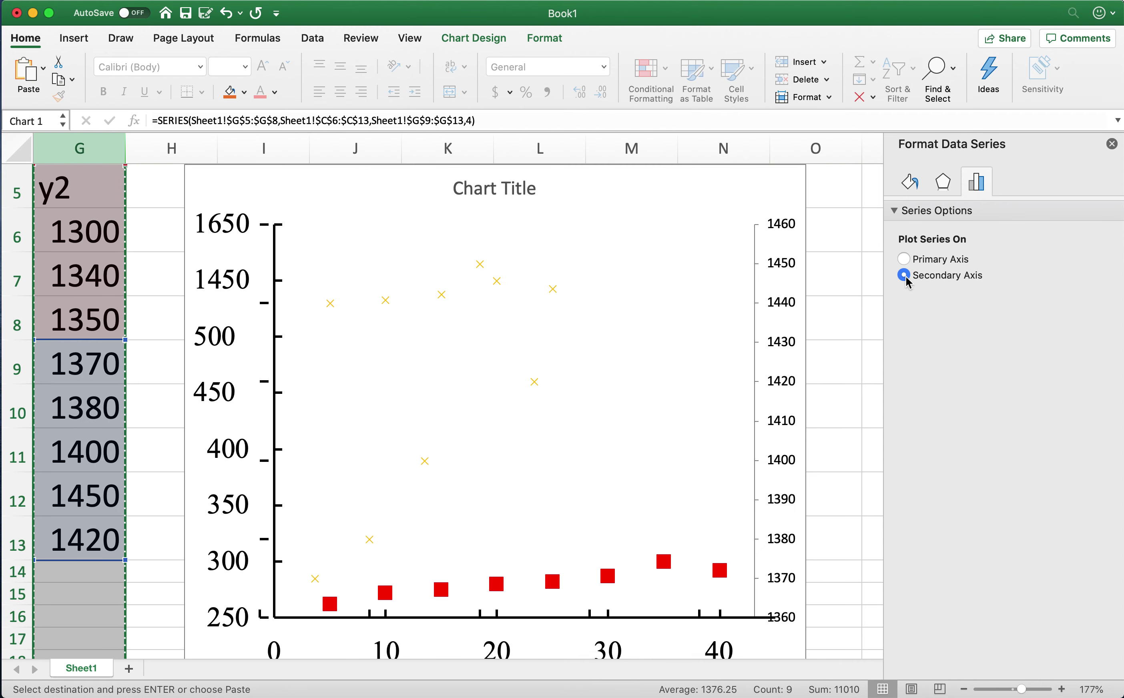
{"action": "scroll", "coordinate": [680, 404], "scroll_direction": "down", "scroll_amount": 2}
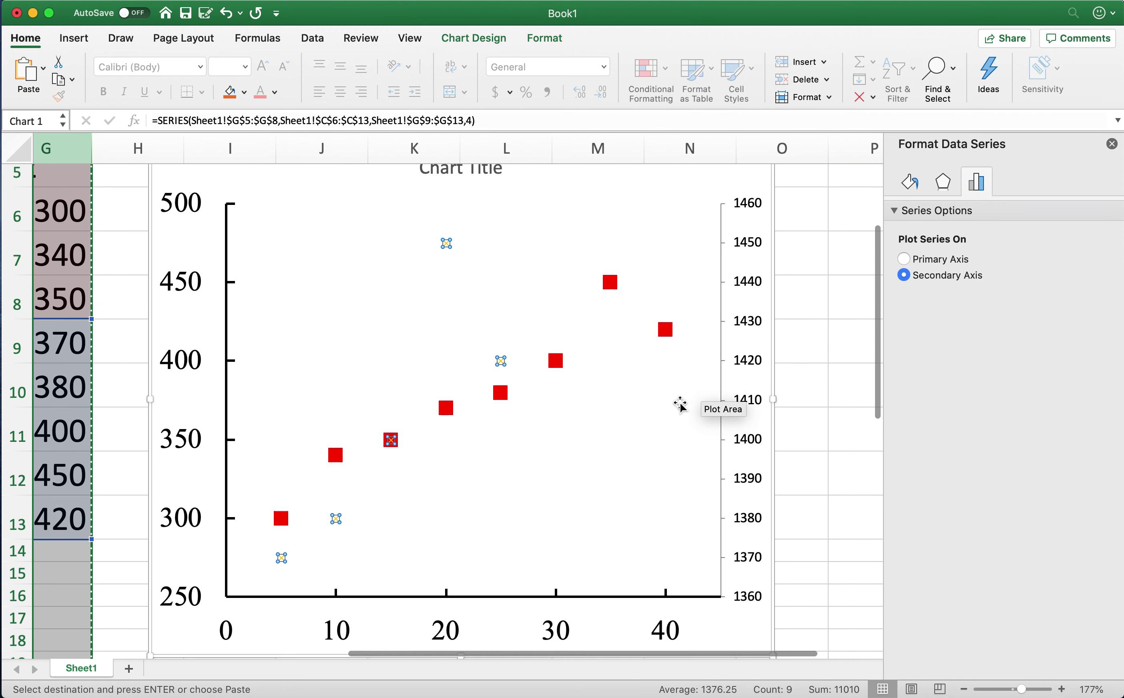
Change the y2 series markers to the built-in circle type
{"action": "scroll", "coordinate": [680, 404], "scroll_direction": "left", "scroll_amount": 2}
{"action": "scroll", "coordinate": [680, 404], "scroll_direction": "up", "scroll_amount": 1}
{"action": "scroll", "coordinate": [680, 404], "scroll_direction": "right", "scroll_amount": 1}
{"action": "scroll", "coordinate": [675, 414], "scroll_direction": "left", "scroll_amount": 3}
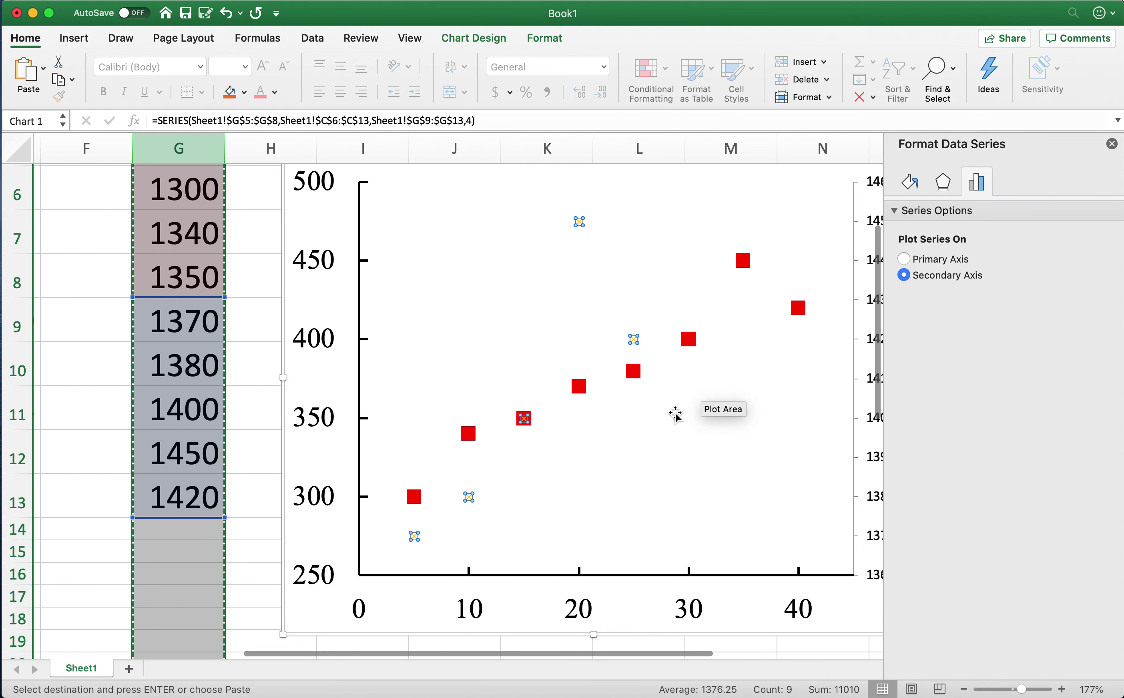
{"action": "scroll", "coordinate": [675, 413], "scroll_direction": "right", "scroll_amount": 1}
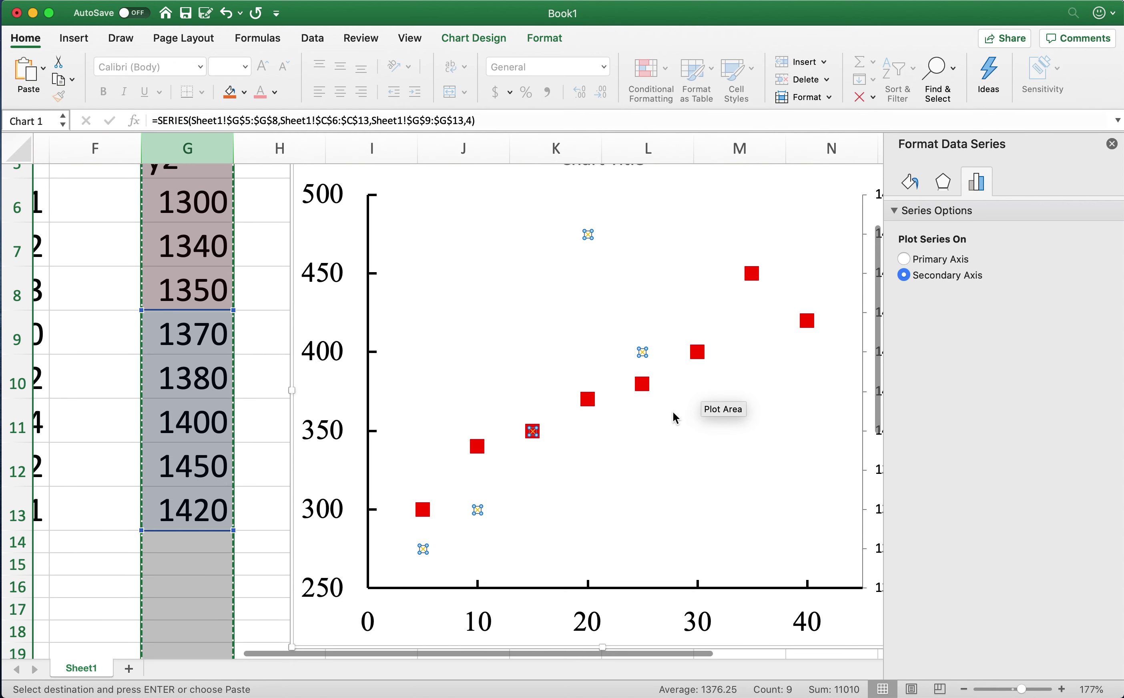
{"action": "left_click", "coordinate": [909, 182]}
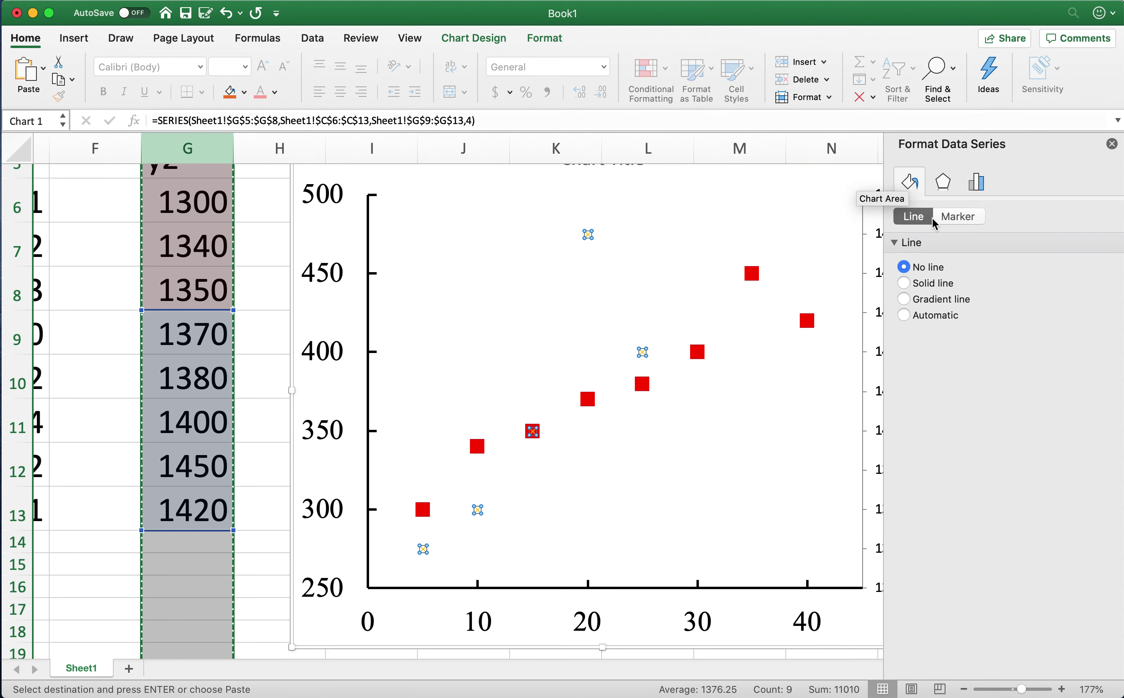
{"action": "left_click", "coordinate": [957, 216]}
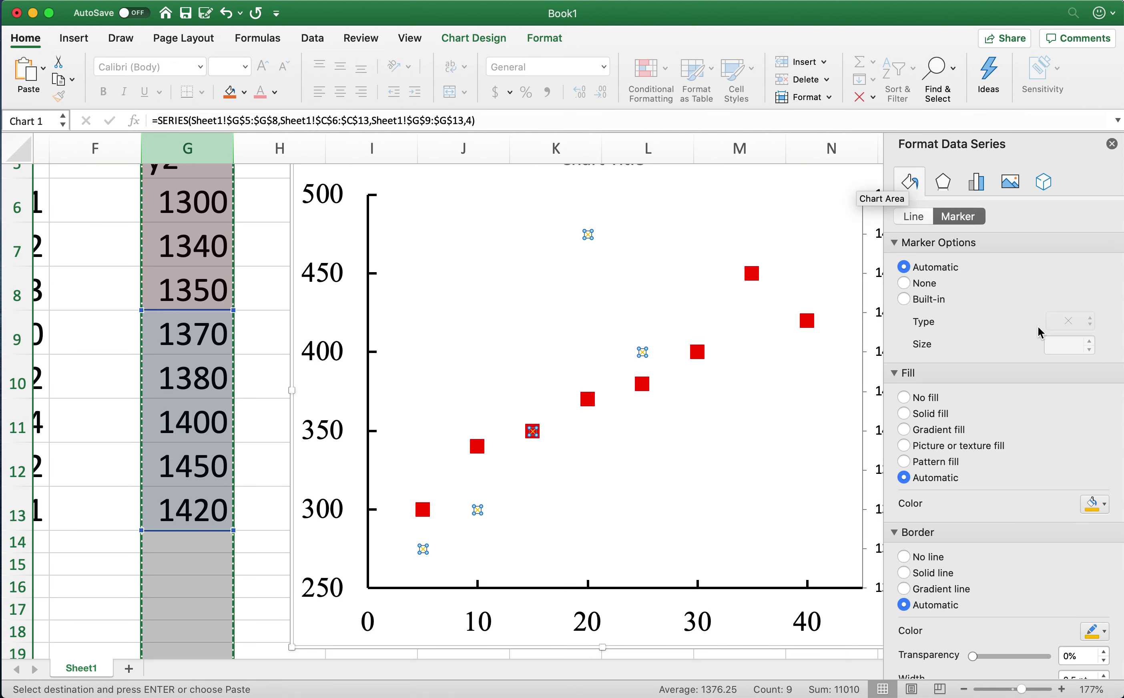
{"action": "left_click", "coordinate": [905, 301]}
{"action": "left_click", "coordinate": [1069, 321]}
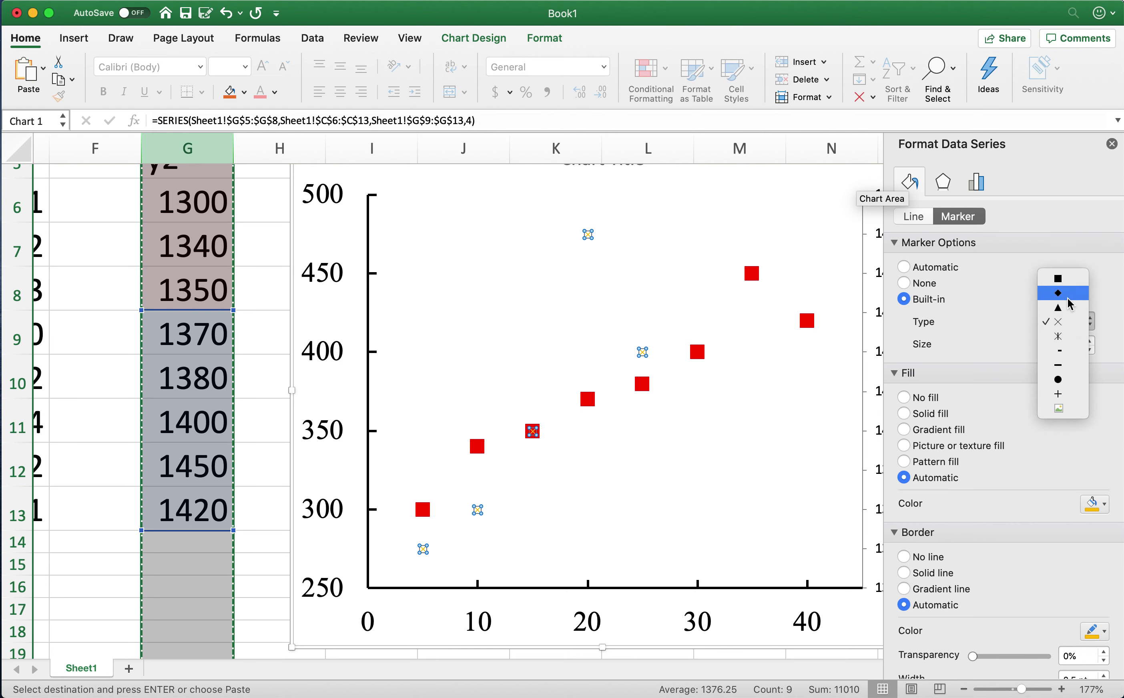
{"action": "left_click", "coordinate": [1062, 381]}
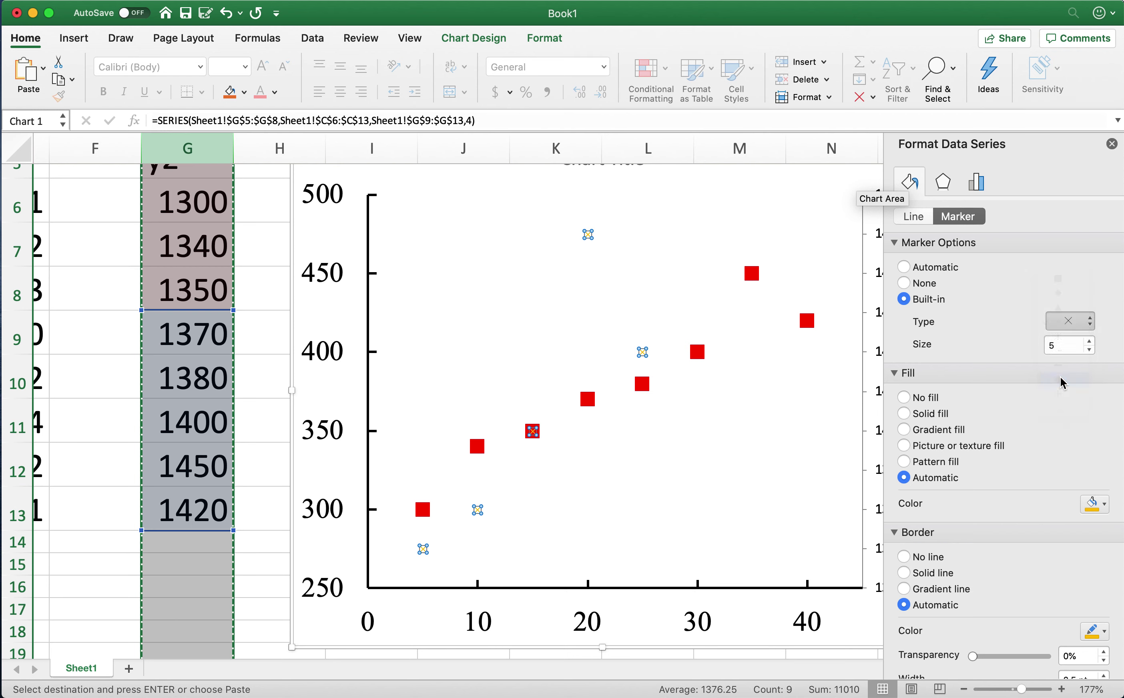
Set the size of the y2 series' circle markers to 10
{"action": "left_click", "coordinate": [1090, 342]}
{"action": "left_click", "coordinate": [1091, 342]}
{"action": "left_click", "coordinate": [1090, 342]}
{"action": "left_click", "coordinate": [1090, 342]}
{"action": "left_click", "coordinate": [1090, 342]}
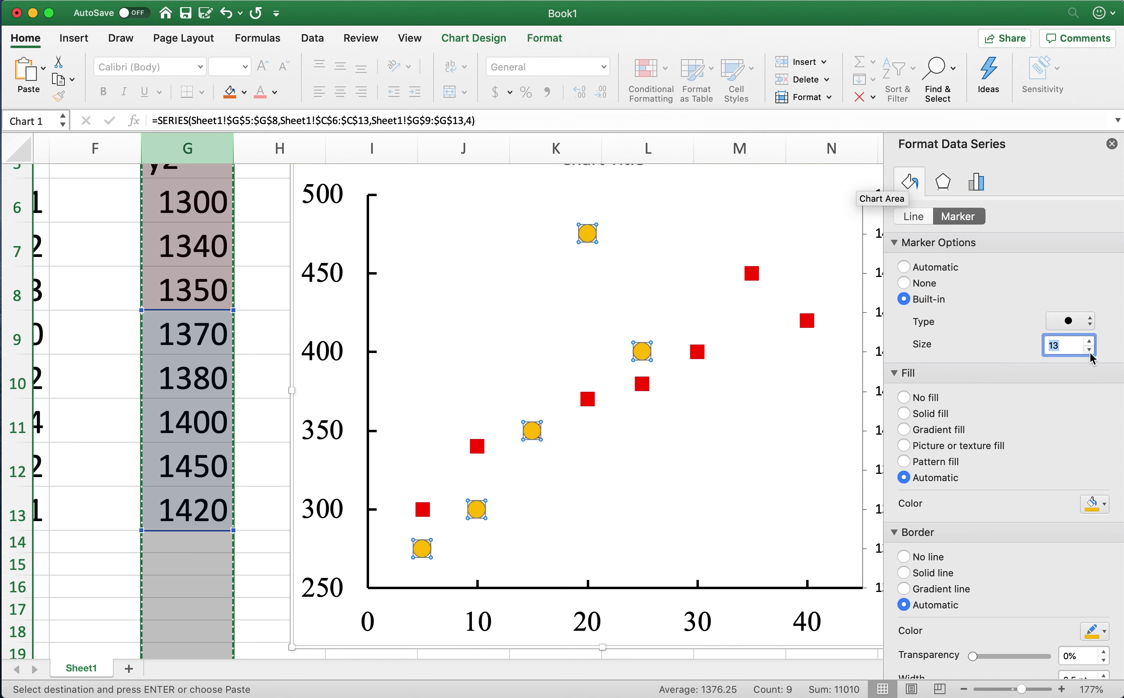
{"action": "left_click", "coordinate": [1090, 350]}
{"action": "left_click", "coordinate": [1090, 350]}
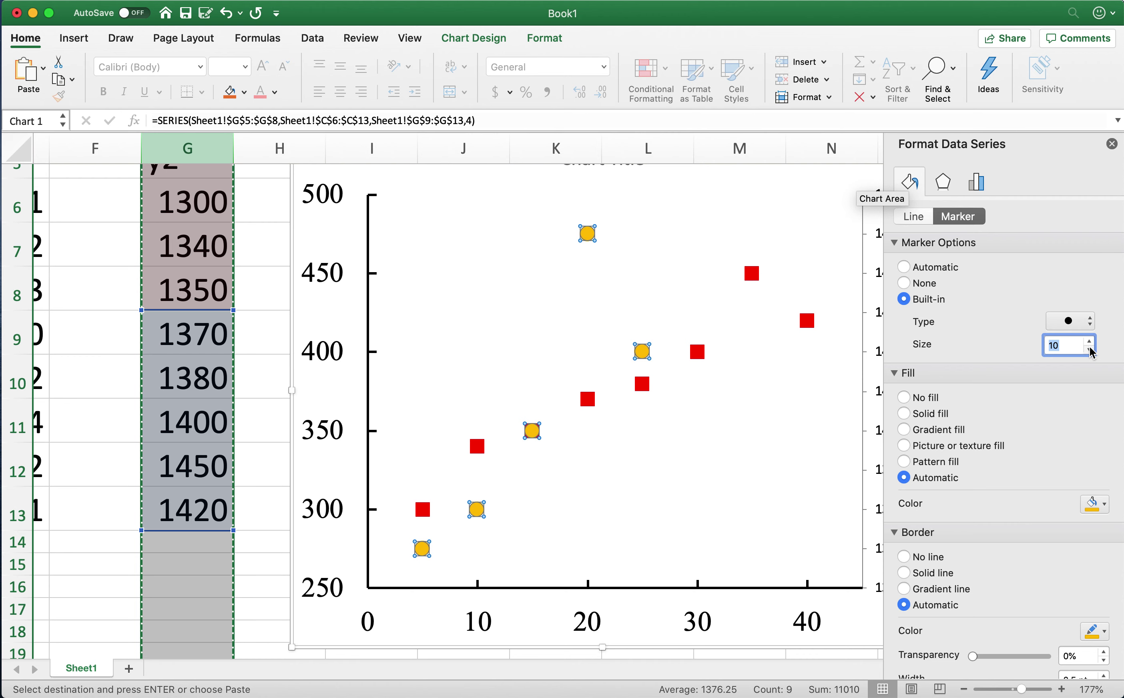
{"action": "scroll", "coordinate": [976, 452], "scroll_direction": "down", "scroll_amount": 2}
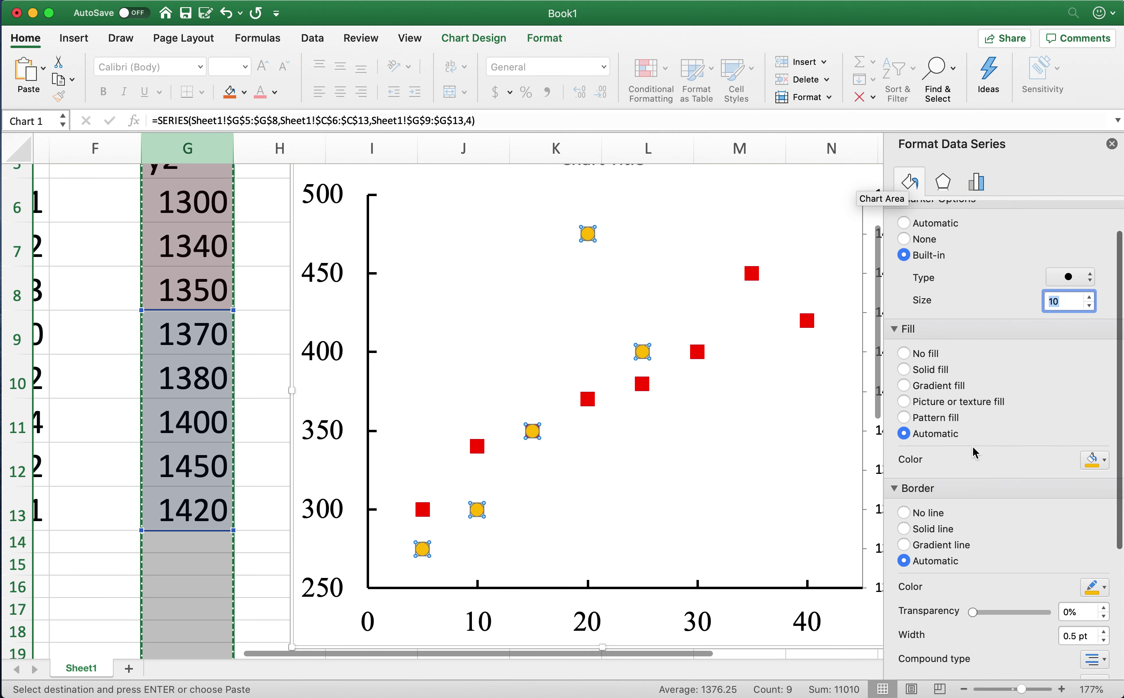
{"action": "left_click", "coordinate": [744, 480]}
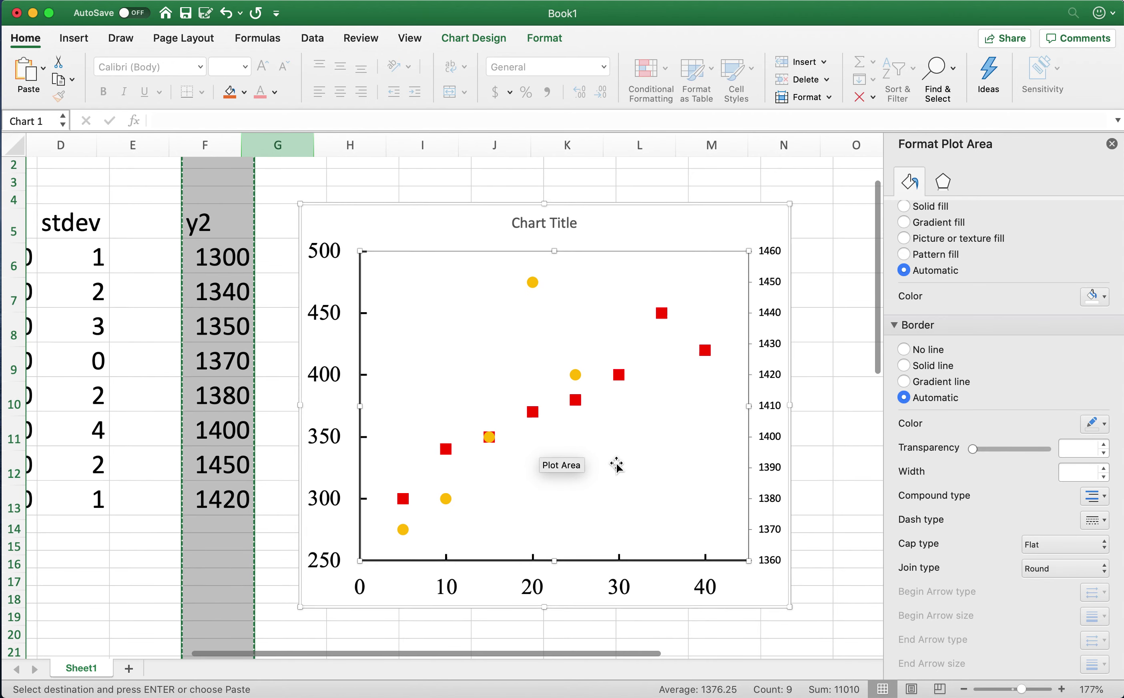
Replace the chart title text with "Y & Y2"
{"action": "scroll", "coordinate": [617, 465], "scroll_direction": "left", "scroll_amount": 3}
{"action": "scroll", "coordinate": [616, 465], "scroll_direction": "down", "scroll_amount": 2}
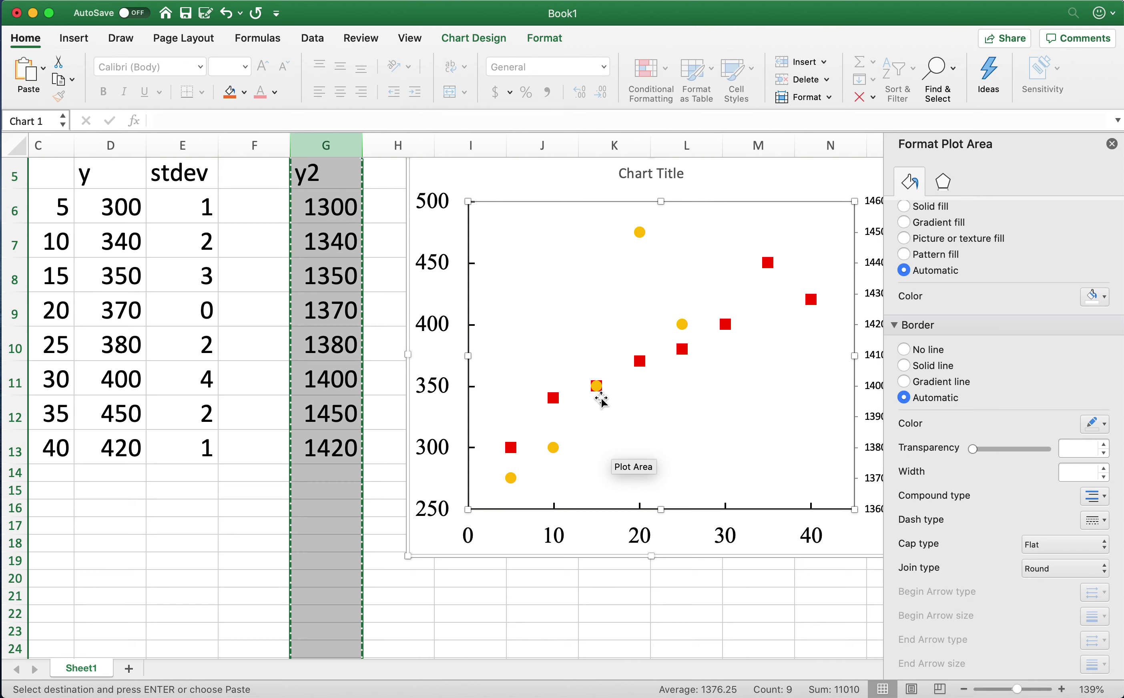
{"action": "scroll", "coordinate": [602, 400], "scroll_direction": "left", "scroll_amount": 2}
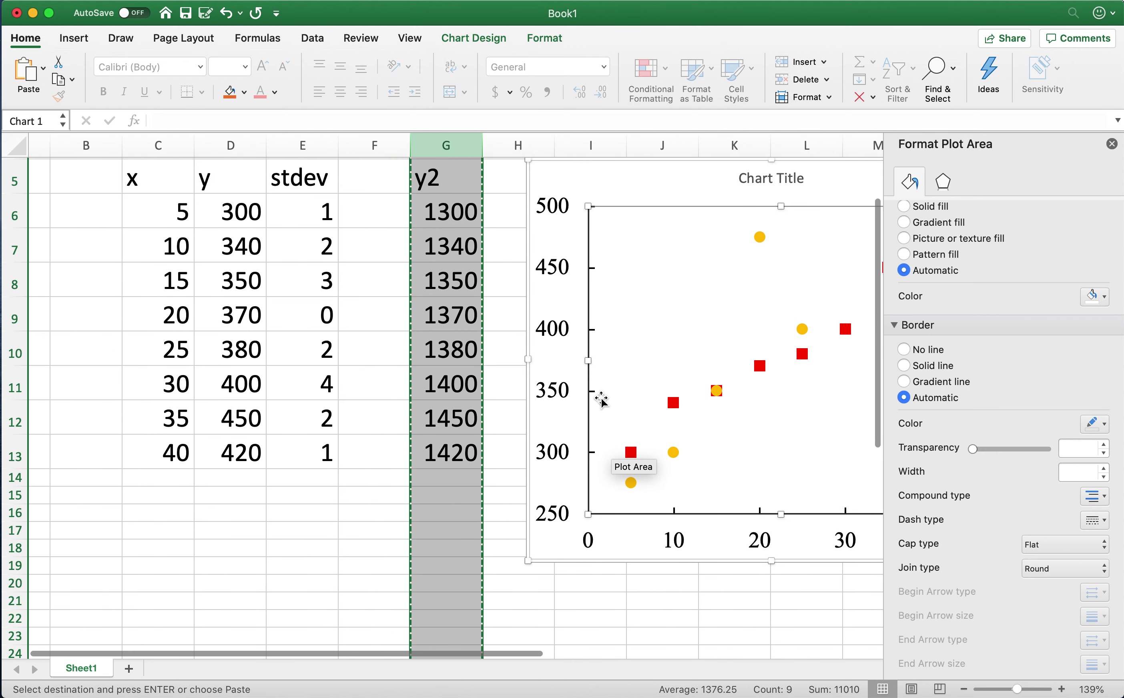
{"action": "scroll", "coordinate": [601, 400], "scroll_direction": "right", "scroll_amount": 2}
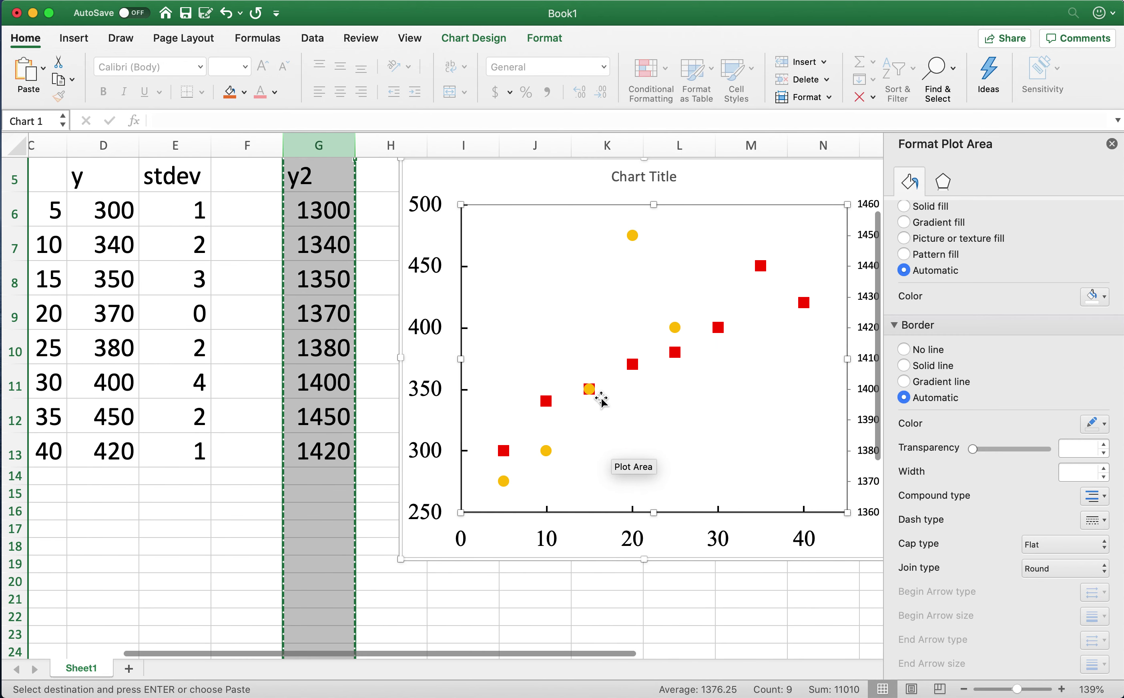
{"action": "scroll", "coordinate": [602, 400], "scroll_direction": "right", "scroll_amount": 1}
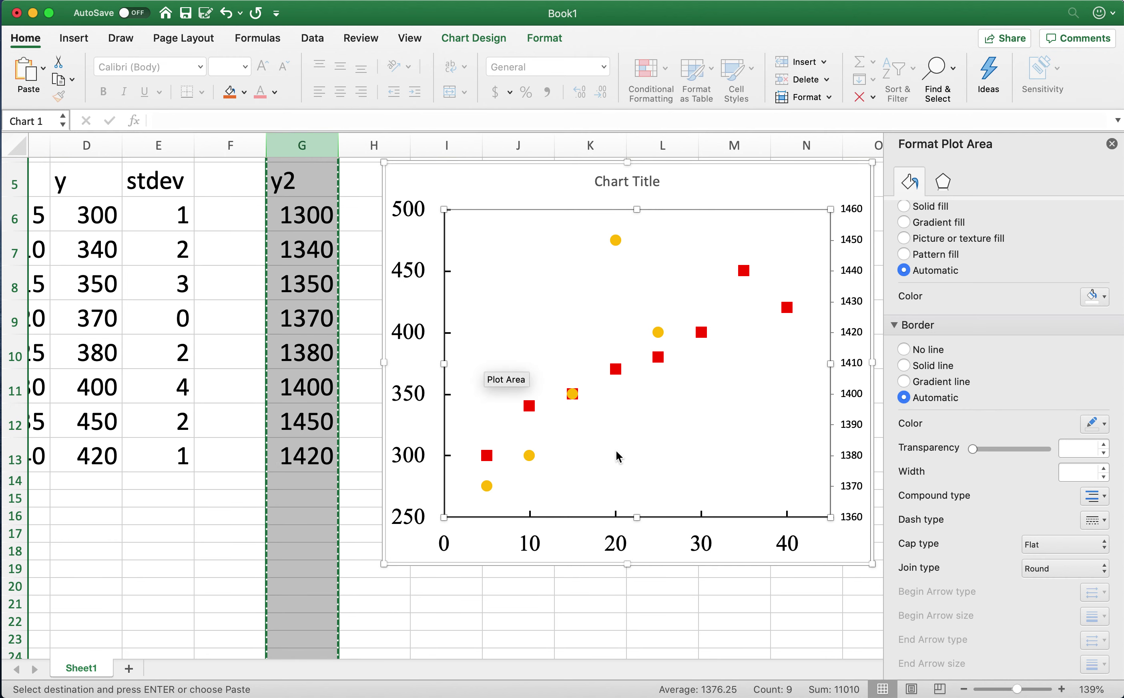
{"action": "left_click", "coordinate": [628, 183]}
{"action": "triple_click", "coordinate": [628, 183]}
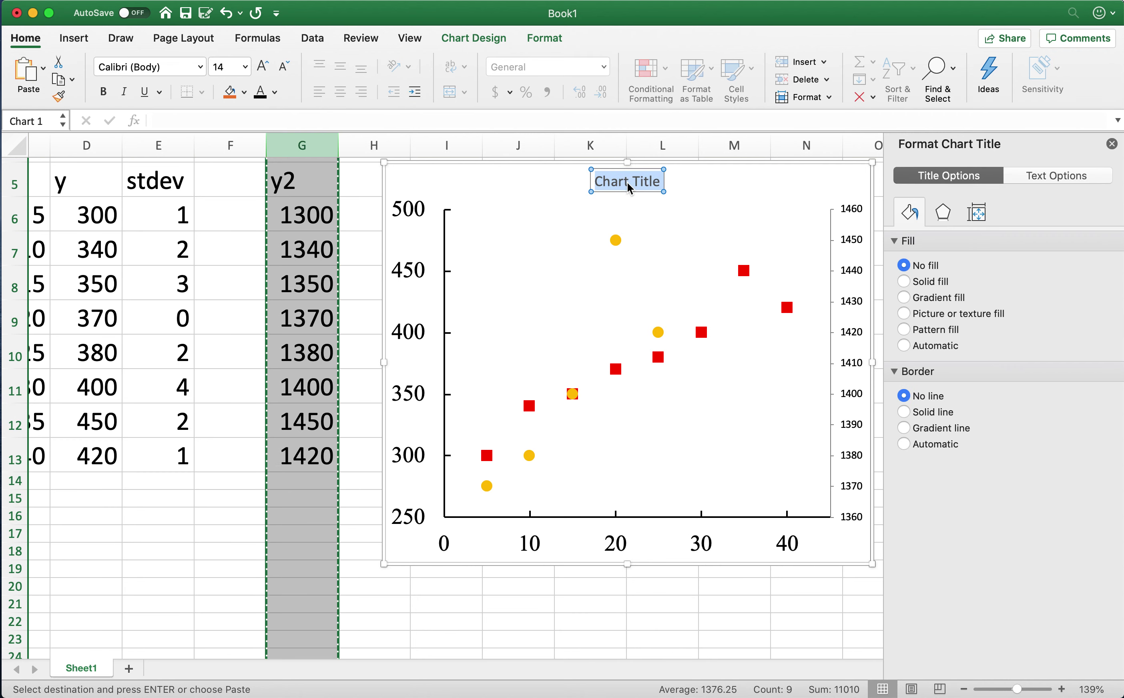
{"action": "type", "text": "Y and Y2"}
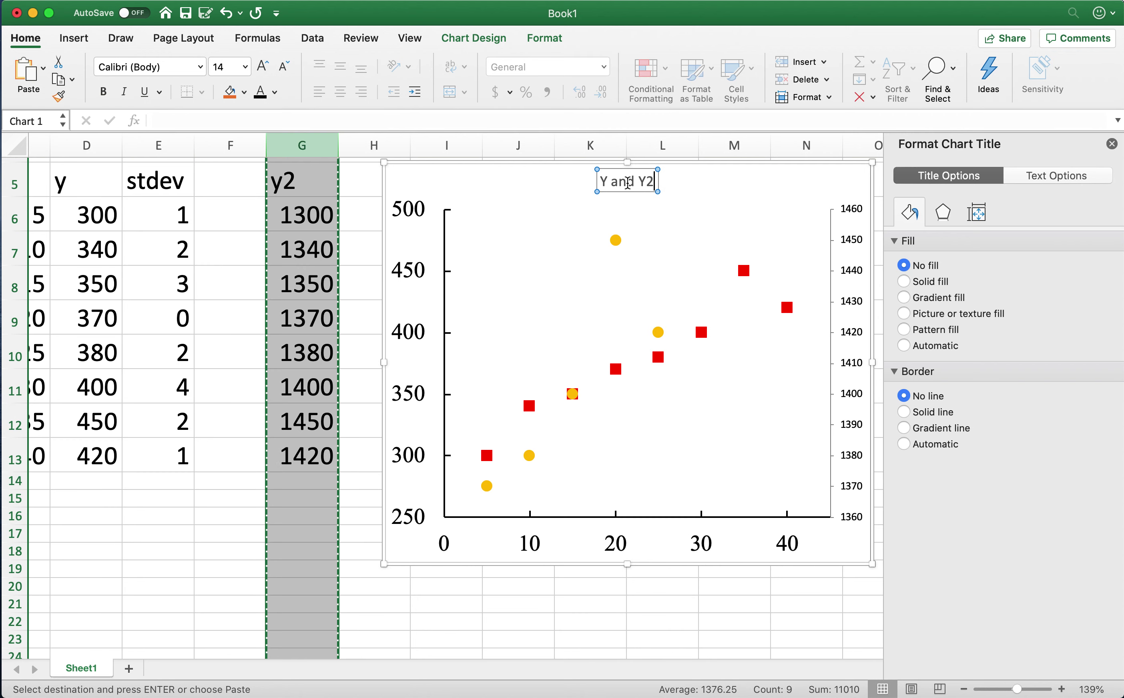
{"action": "double_click", "coordinate": [627, 181]}
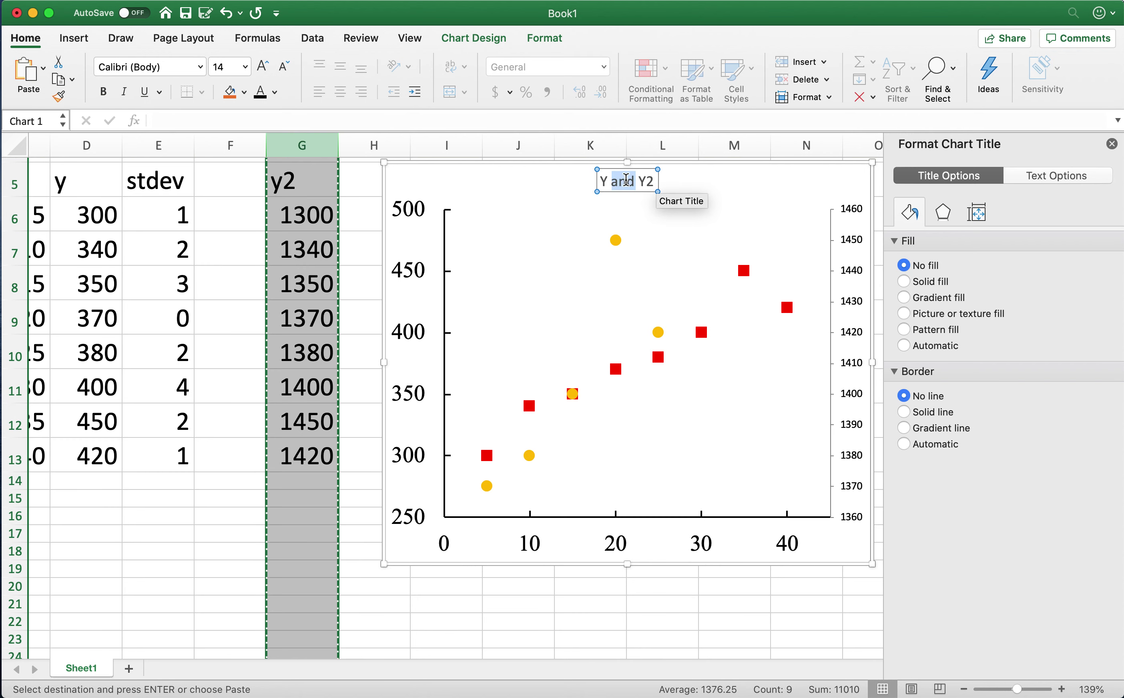
{"action": "type", "text": "&"}
{"action": "key", "text": "super+a"}
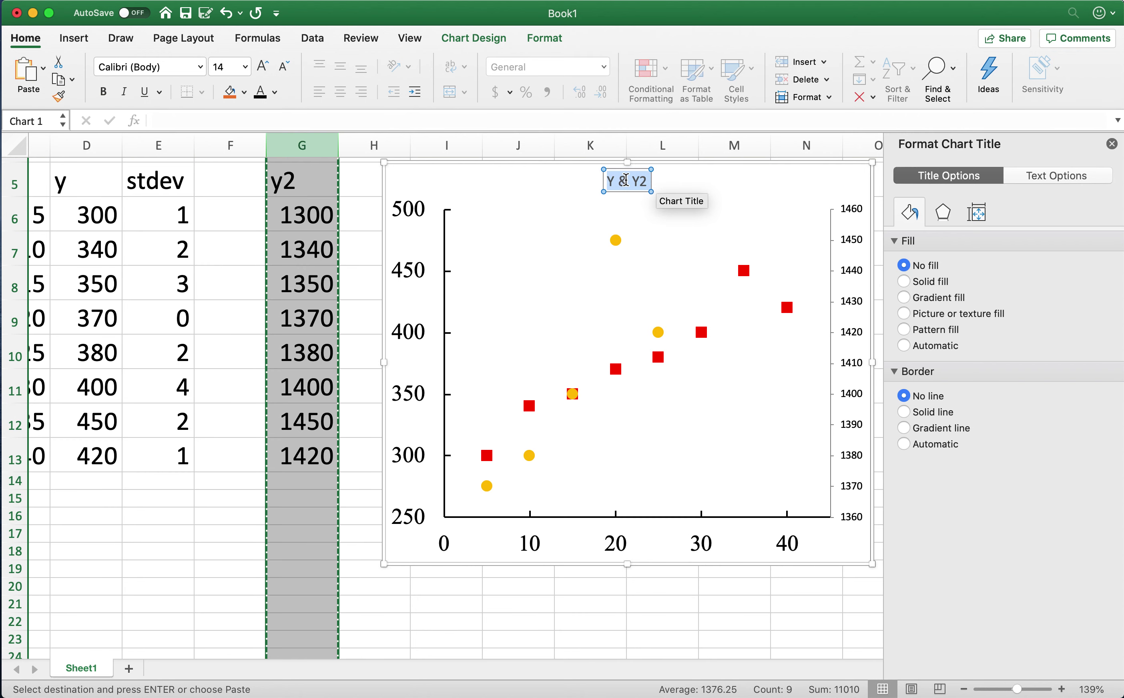
Format the chart title in black Times New Roman at size 28
{"action": "left_click", "coordinate": [175, 66]}
{"action": "type", "text": "Times"}
{"action": "key", "text": "Return"}
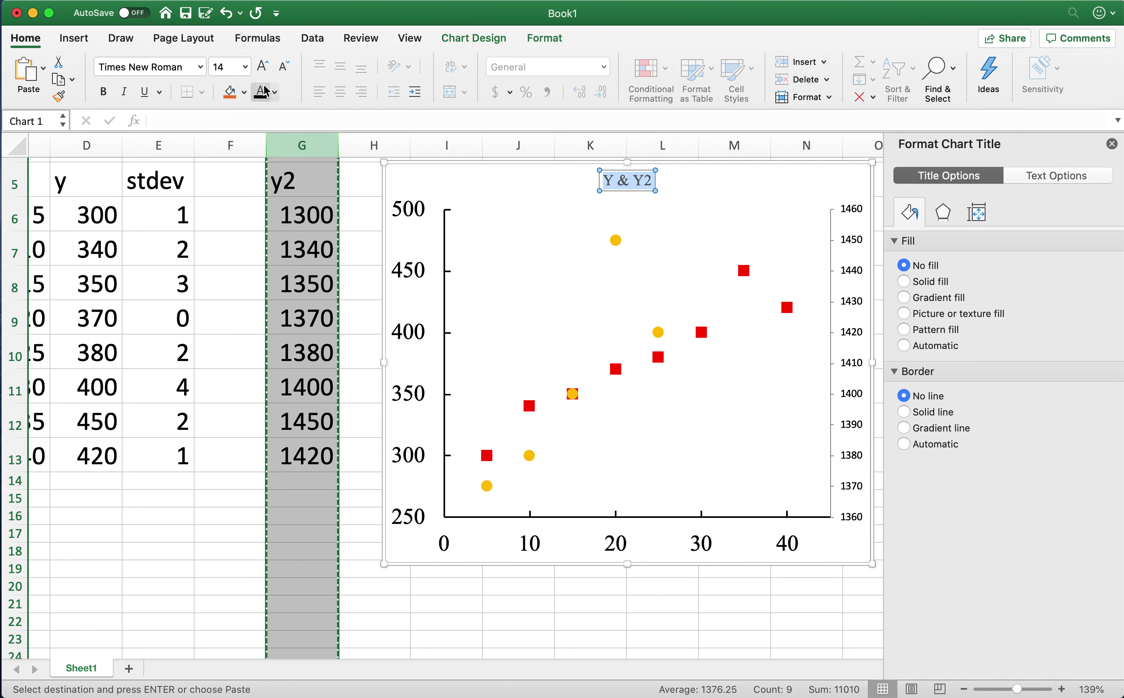
{"action": "left_click", "coordinate": [264, 66]}
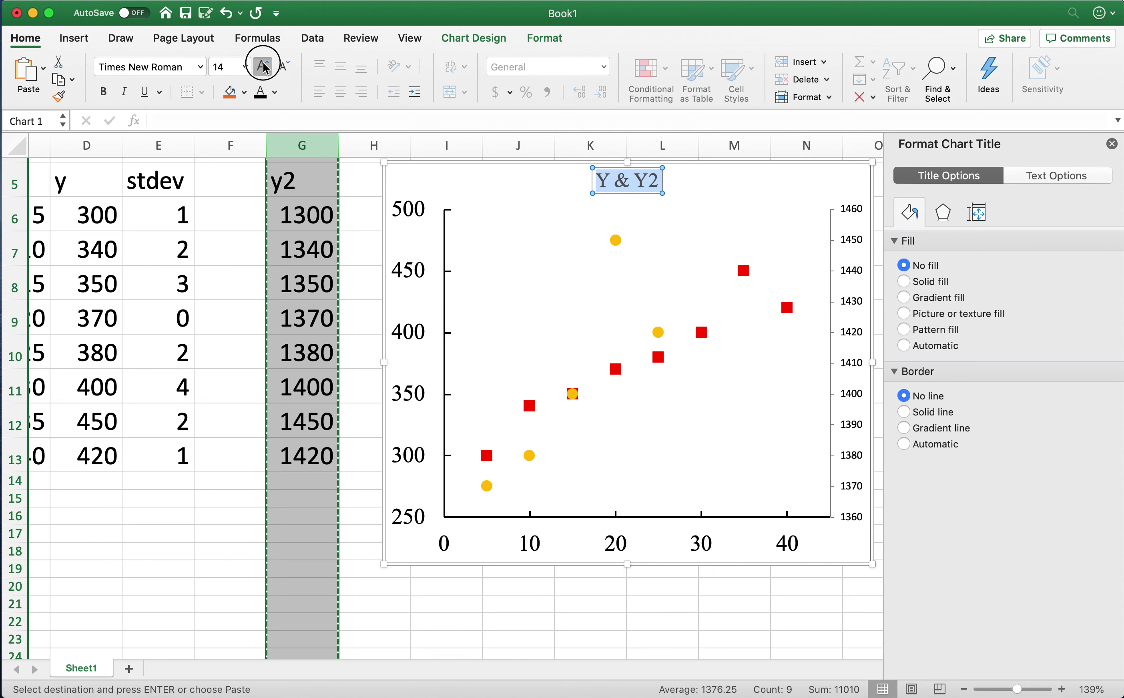
{"action": "left_click", "coordinate": [264, 66]}
{"action": "left_click", "coordinate": [264, 66]}
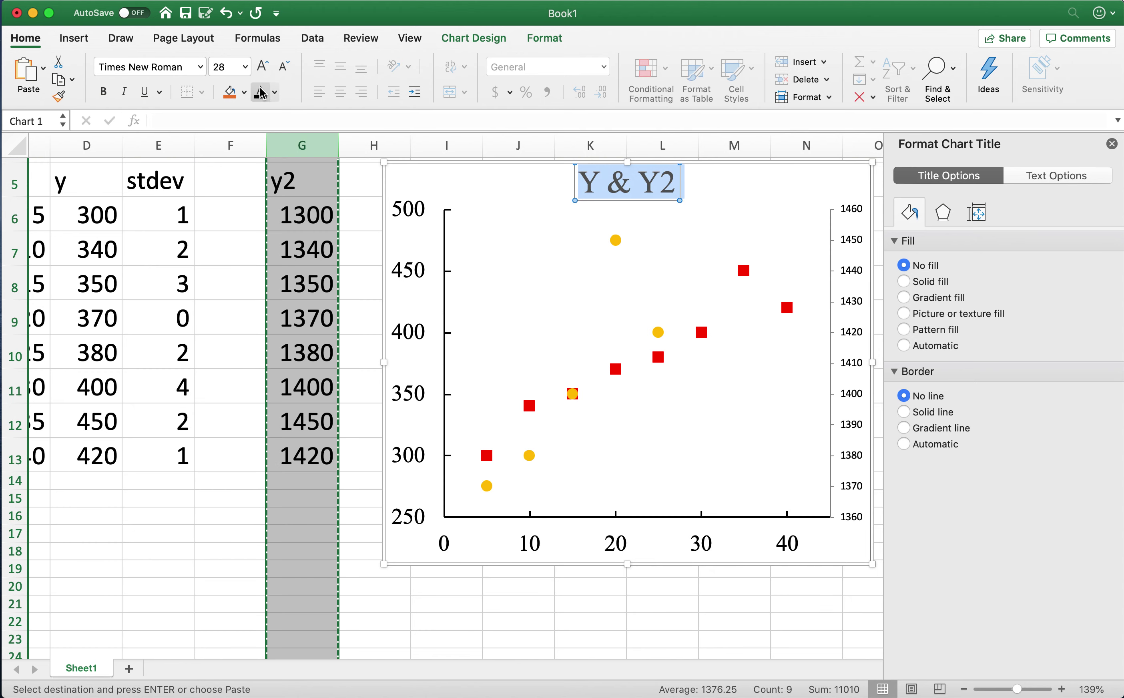
{"action": "left_click", "coordinate": [479, 301]}
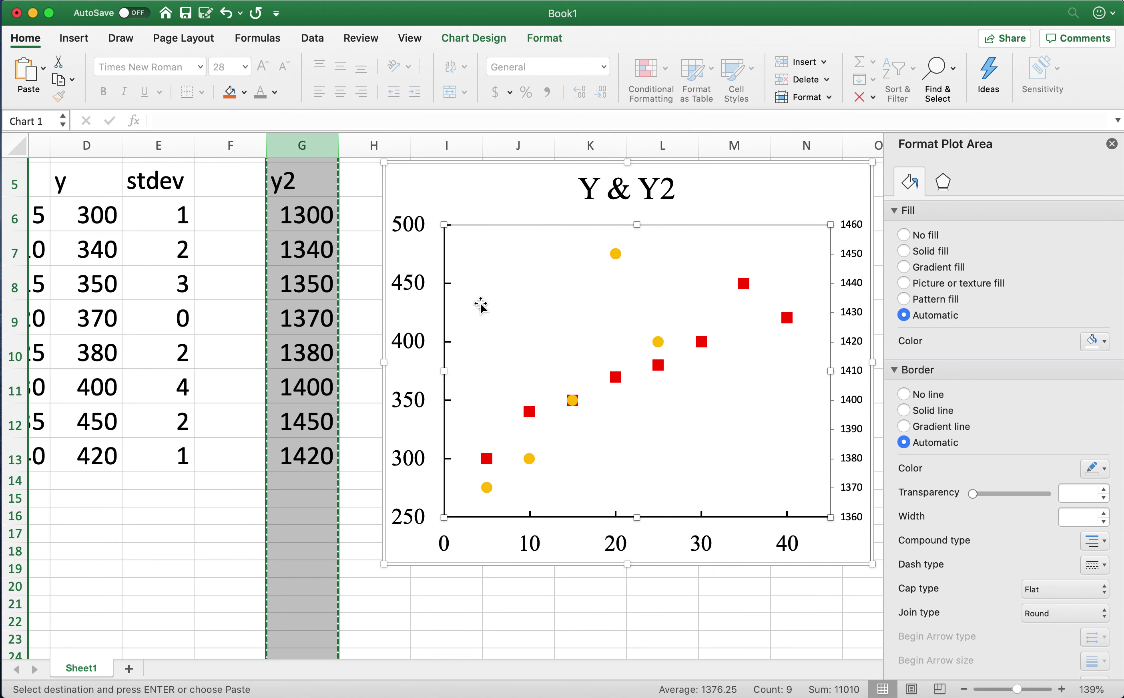
Set the secondary vertical axis labels to Times New Roman at size 20
{"action": "scroll", "coordinate": [480, 305], "scroll_direction": "down", "scroll_amount": 3}
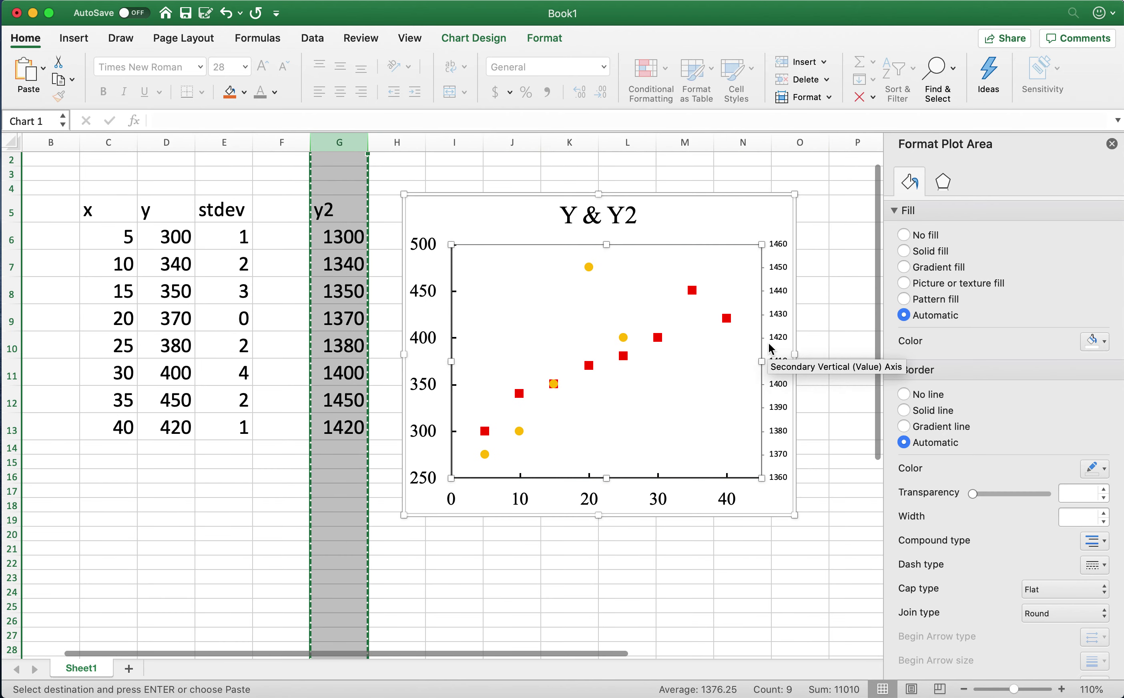
{"action": "left_click", "coordinate": [762, 410]}
{"action": "left_click", "coordinate": [206, 66]}
{"action": "type", "text": "Times New Roman"}
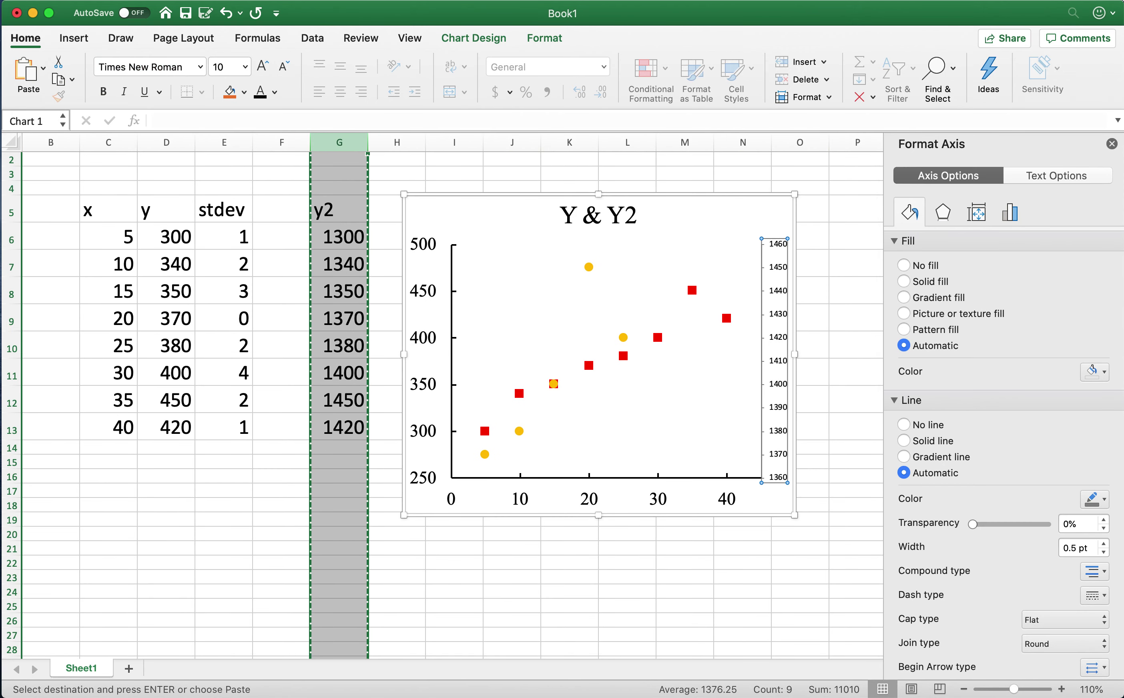
{"action": "key", "text": "Return"}
{"action": "left_click", "coordinate": [226, 68]}
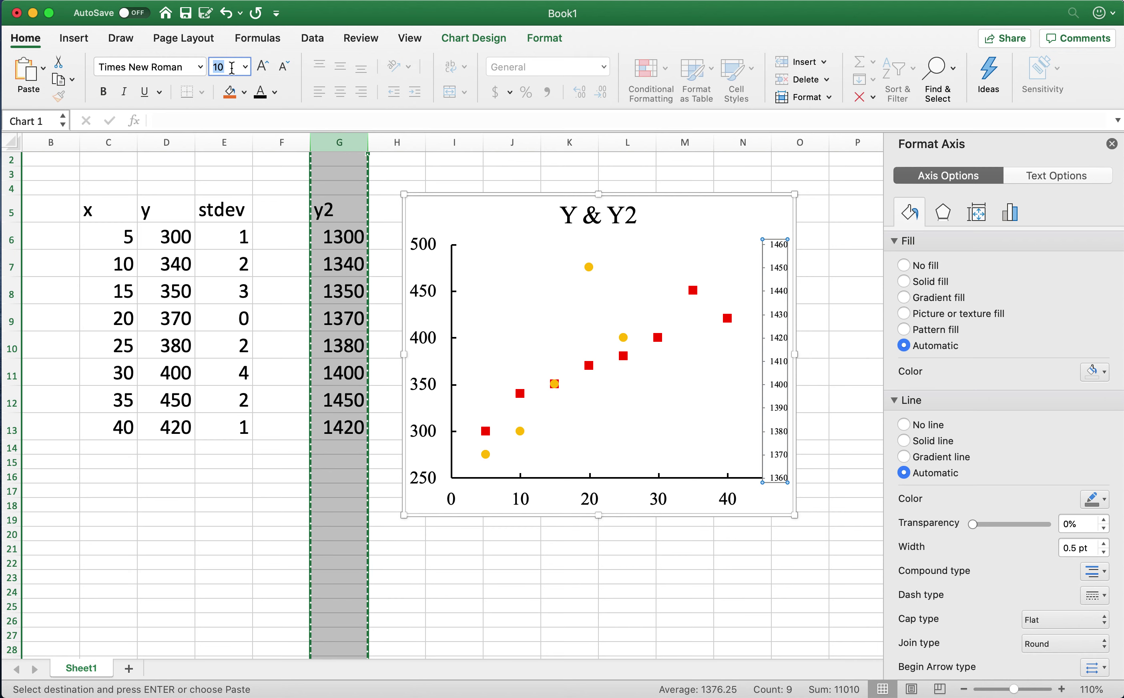
{"action": "key", "text": "Return"}
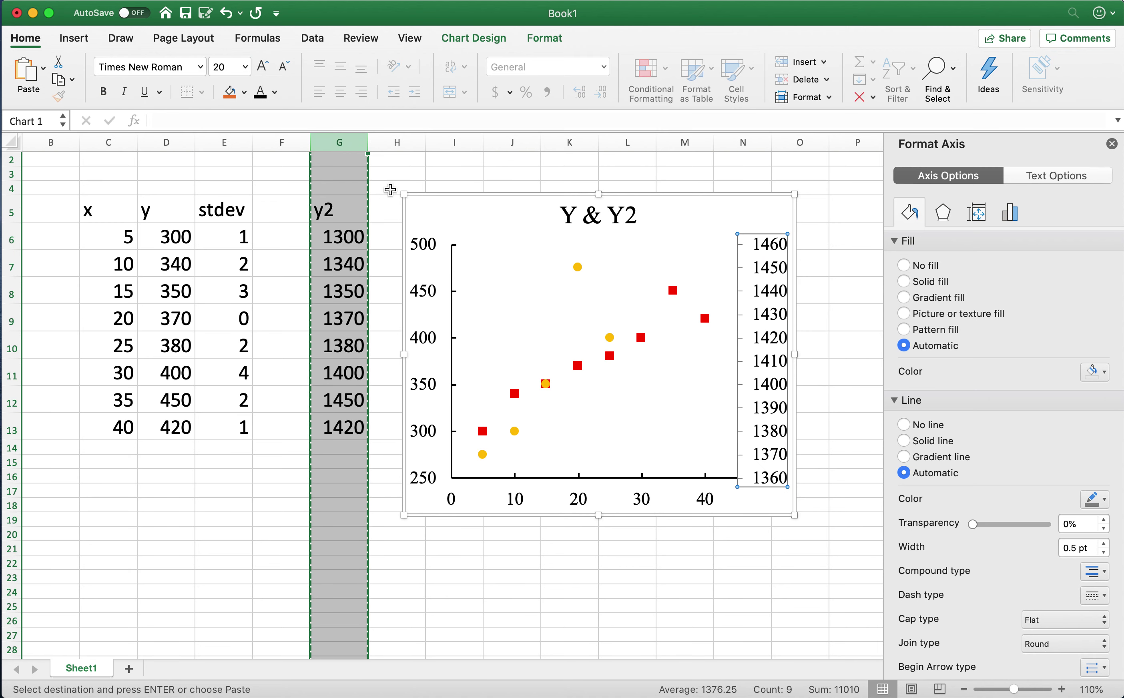
Set the major tick marks of the secondary vertical axis to Inside
{"action": "left_click", "coordinate": [434, 287]}
{"action": "left_click", "coordinate": [432, 291]}
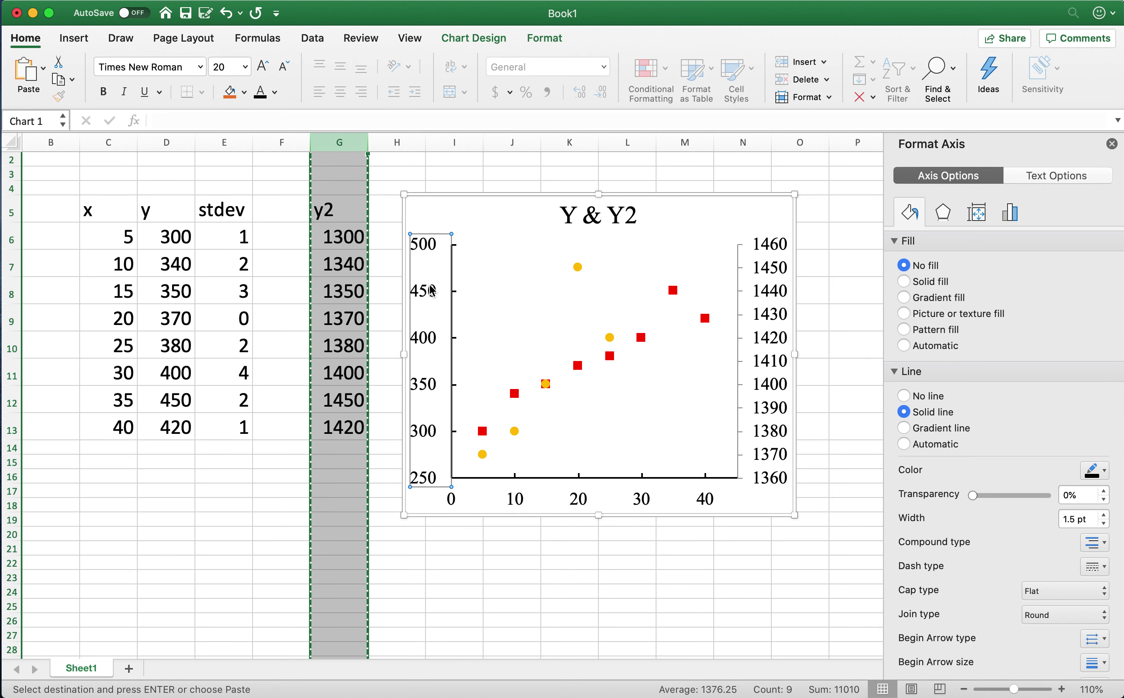
{"action": "left_click", "coordinate": [756, 279]}
{"action": "left_click", "coordinate": [759, 280]}
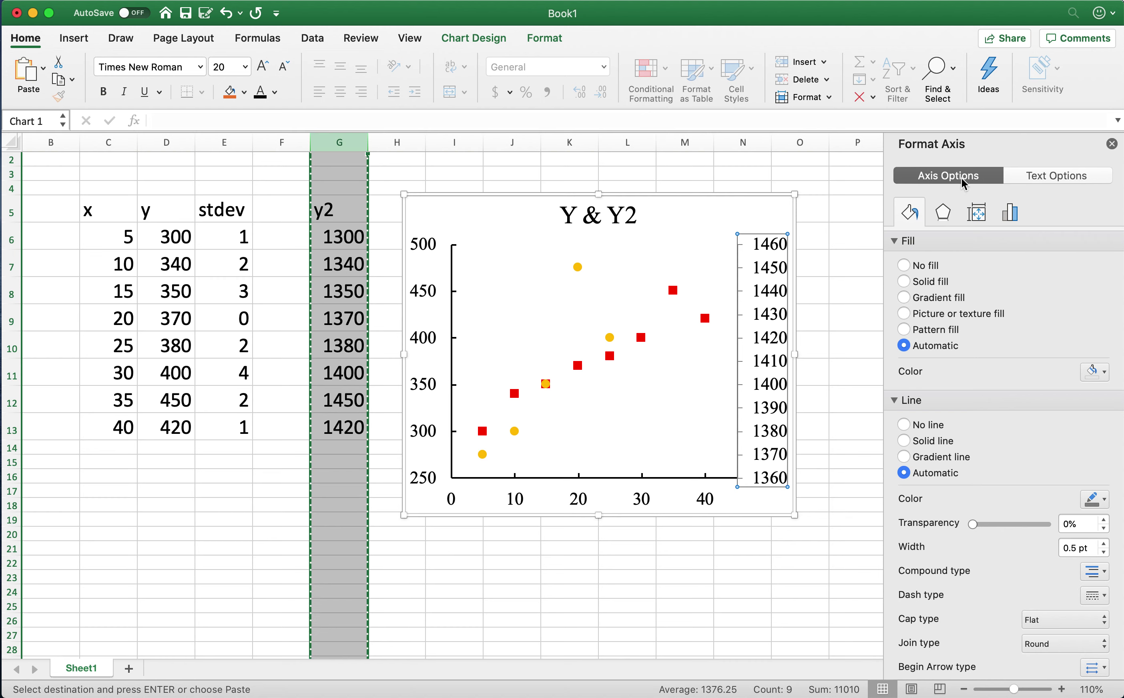
{"action": "left_click", "coordinate": [1048, 179]}
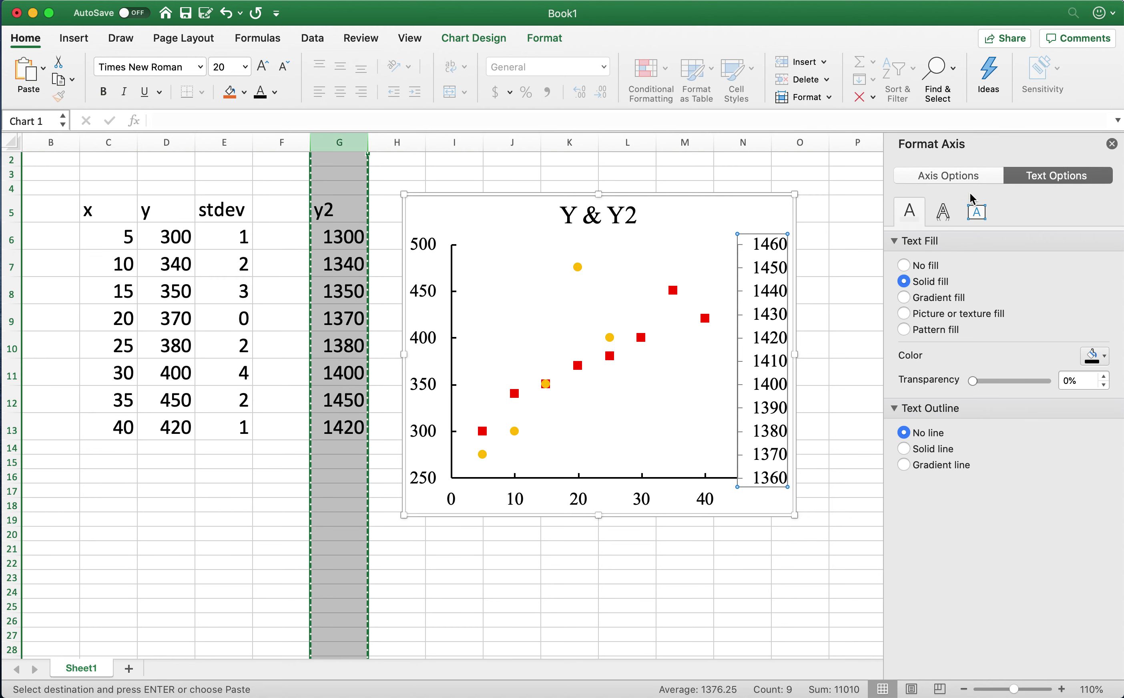
{"action": "left_click", "coordinate": [967, 177]}
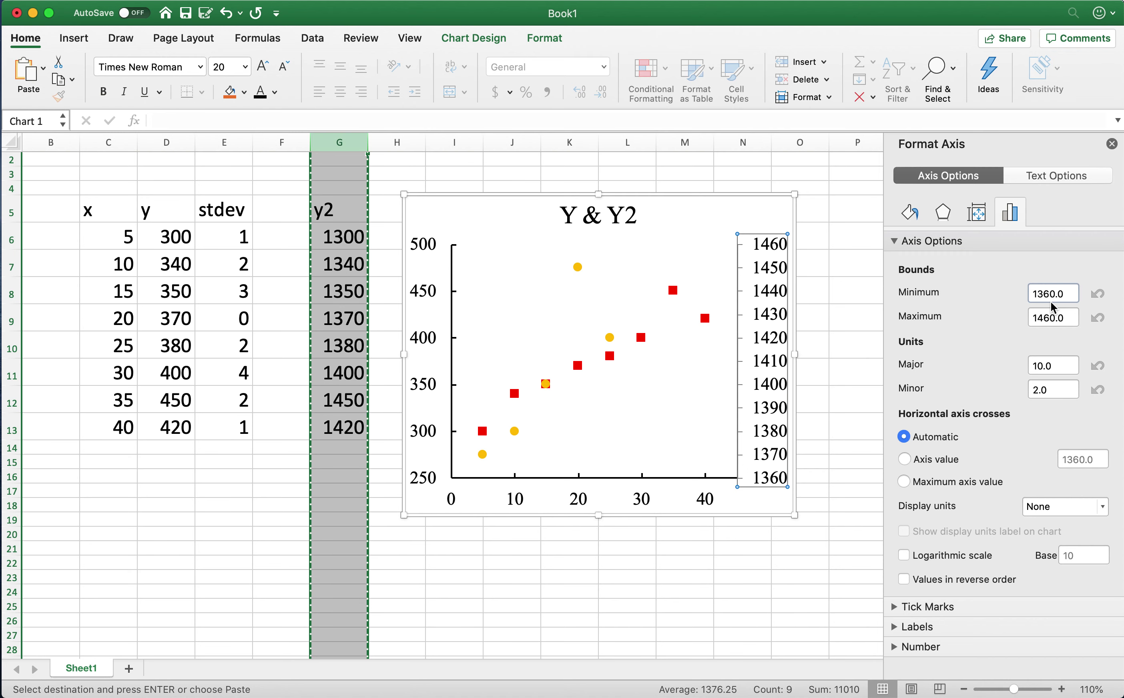
{"action": "left_click", "coordinate": [1001, 614]}
{"action": "left_click", "coordinate": [1002, 614]}
{"action": "left_click", "coordinate": [1002, 614]}
{"action": "left_click", "coordinate": [1057, 636]}
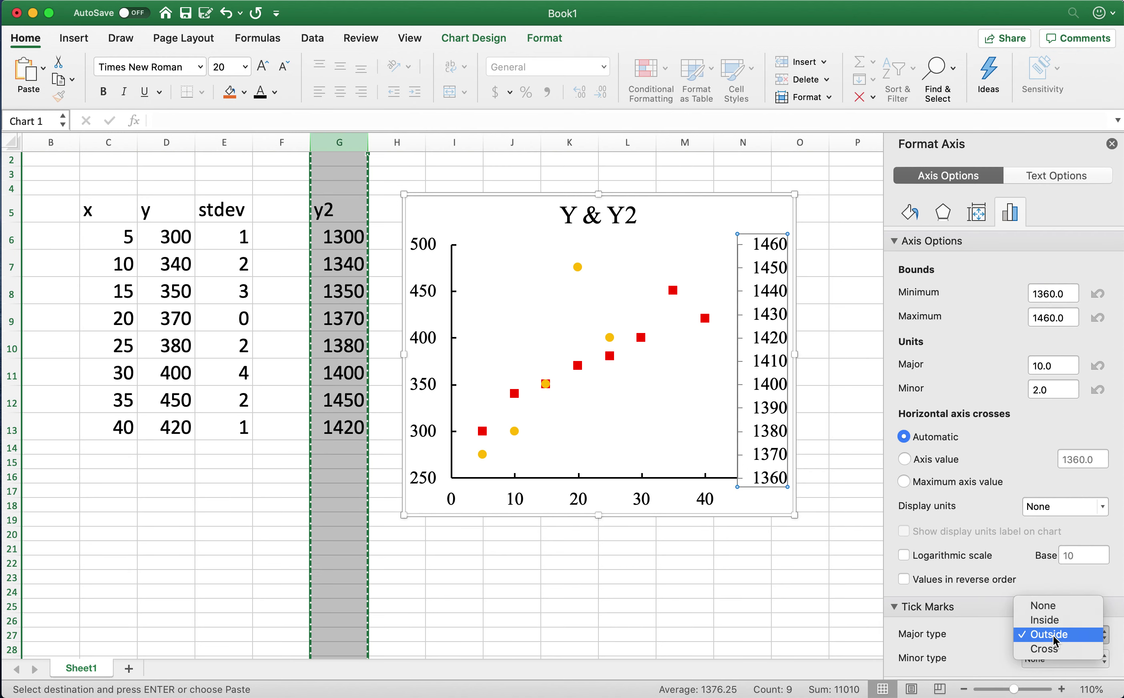
{"action": "left_click", "coordinate": [1054, 622]}
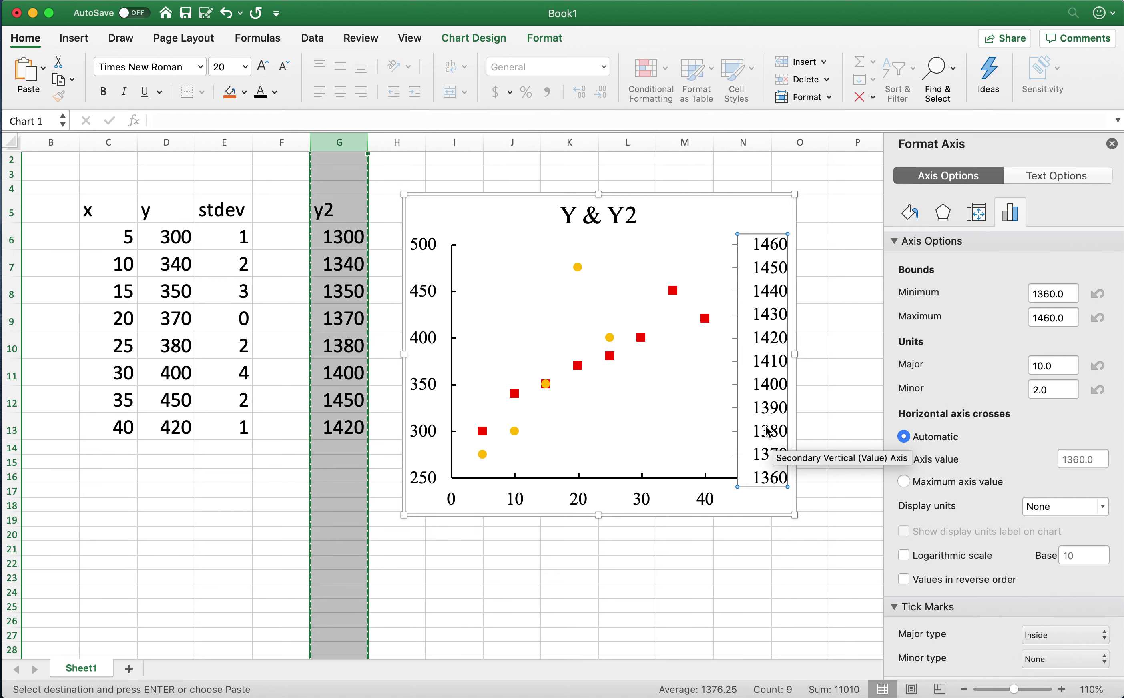
Make the secondary vertical axis line solid black and increase its width
{"action": "left_click", "coordinate": [910, 213]}
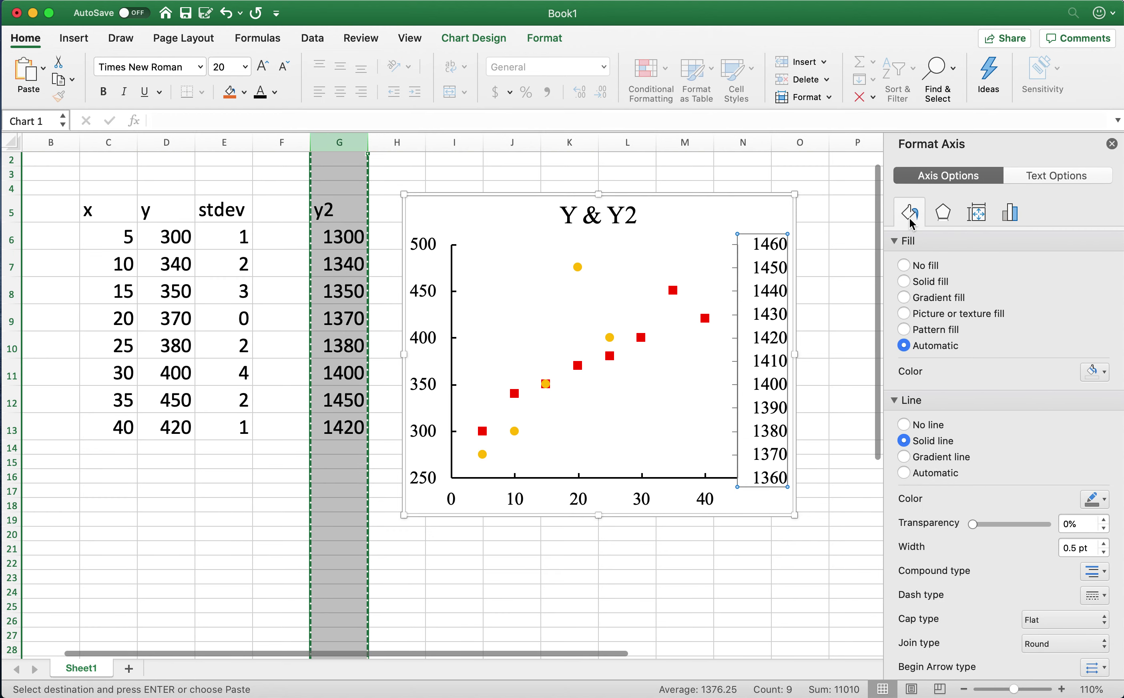
{"action": "scroll", "coordinate": [969, 416], "scroll_direction": "down", "scroll_amount": 4}
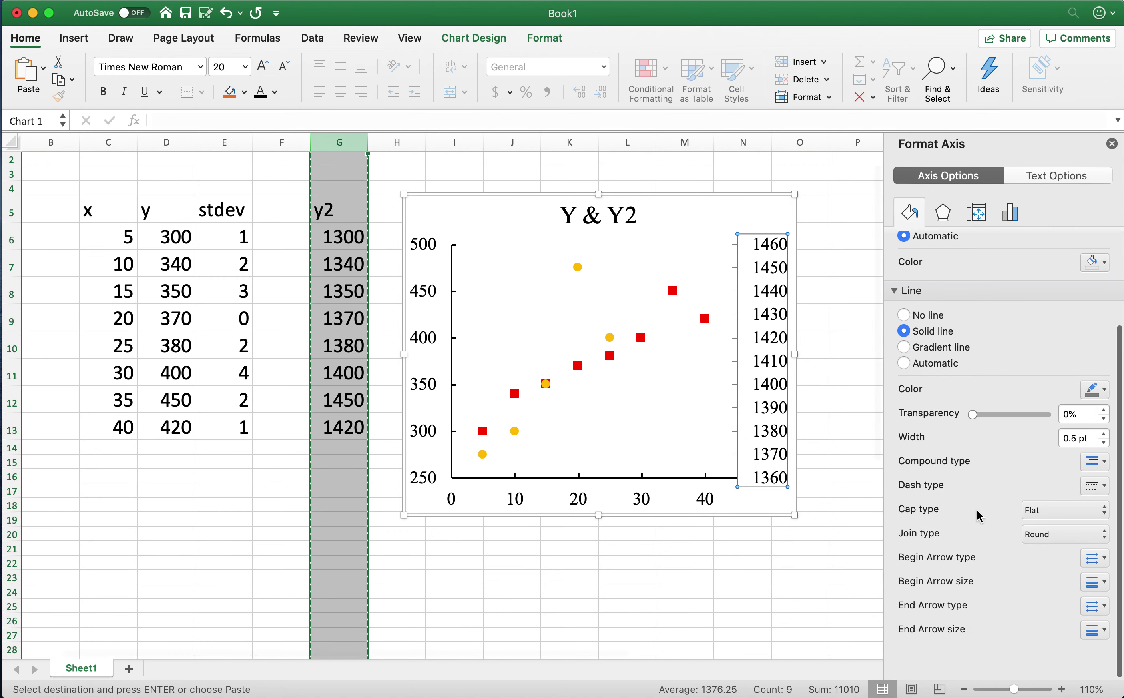
{"action": "left_click", "coordinate": [1094, 421]}
{"action": "left_click", "coordinate": [1109, 463]}
{"action": "left_click", "coordinate": [1104, 465]}
{"action": "left_click", "coordinate": [1104, 465]}
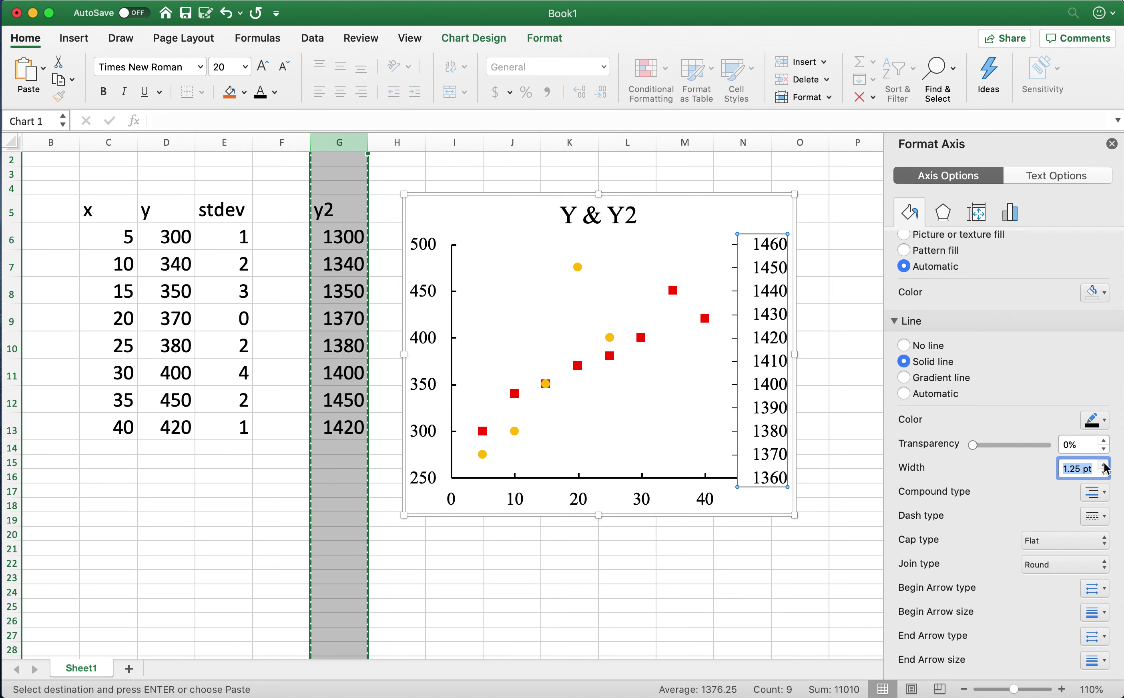
{"action": "left_click", "coordinate": [1105, 466]}
Enlarge the chart on the worksheet so it extends to about the end of column O and row 24
{"action": "left_click", "coordinate": [595, 359]}
{"action": "scroll", "coordinate": [687, 517], "scroll_direction": "down", "scroll_amount": 3}
{"action": "scroll", "coordinate": [687, 517], "scroll_direction": "right", "scroll_amount": 3}
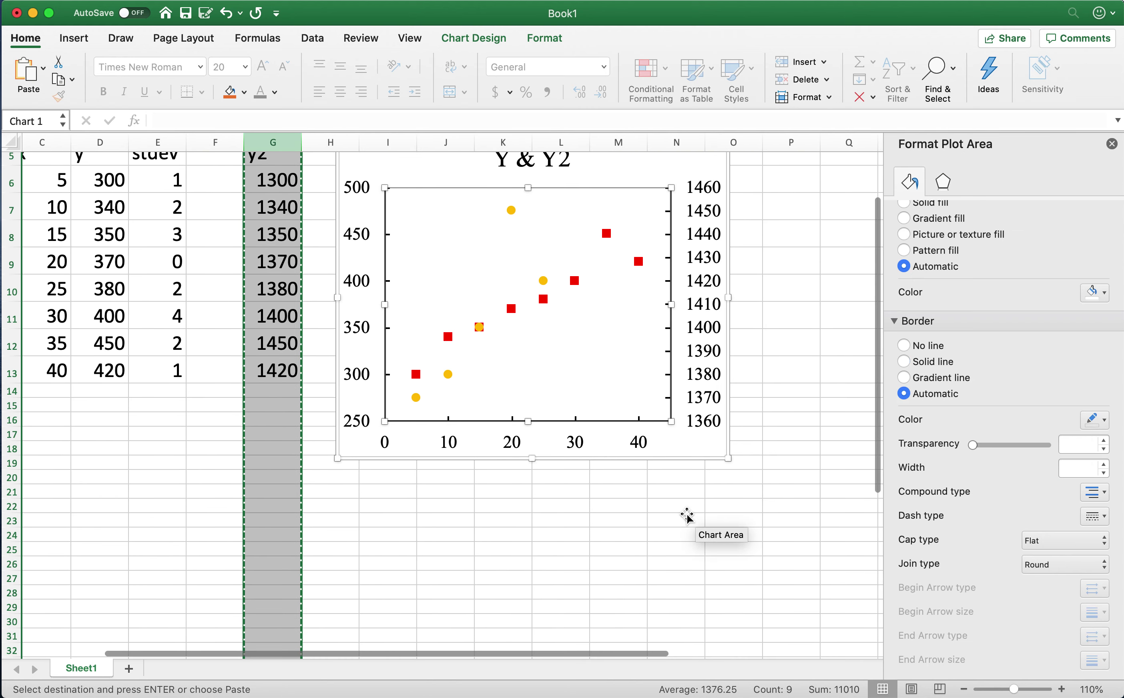
{"action": "left_click_drag", "start_coordinate": [731, 460], "coordinate": [832, 586]}
{"action": "scroll", "coordinate": [686, 484], "scroll_direction": "up", "scroll_amount": 1}
{"action": "scroll", "coordinate": [686, 484], "scroll_direction": "left", "scroll_amount": 1}
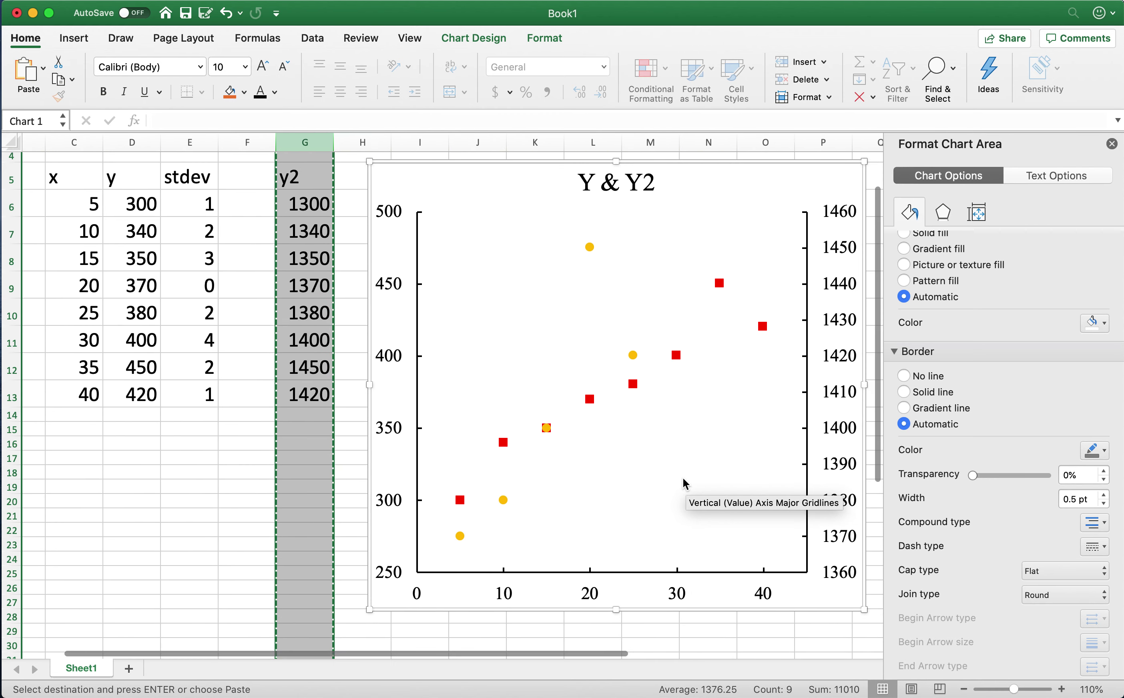
{"action": "left_click_drag", "start_coordinate": [839, 602], "coordinate": [775, 551]}
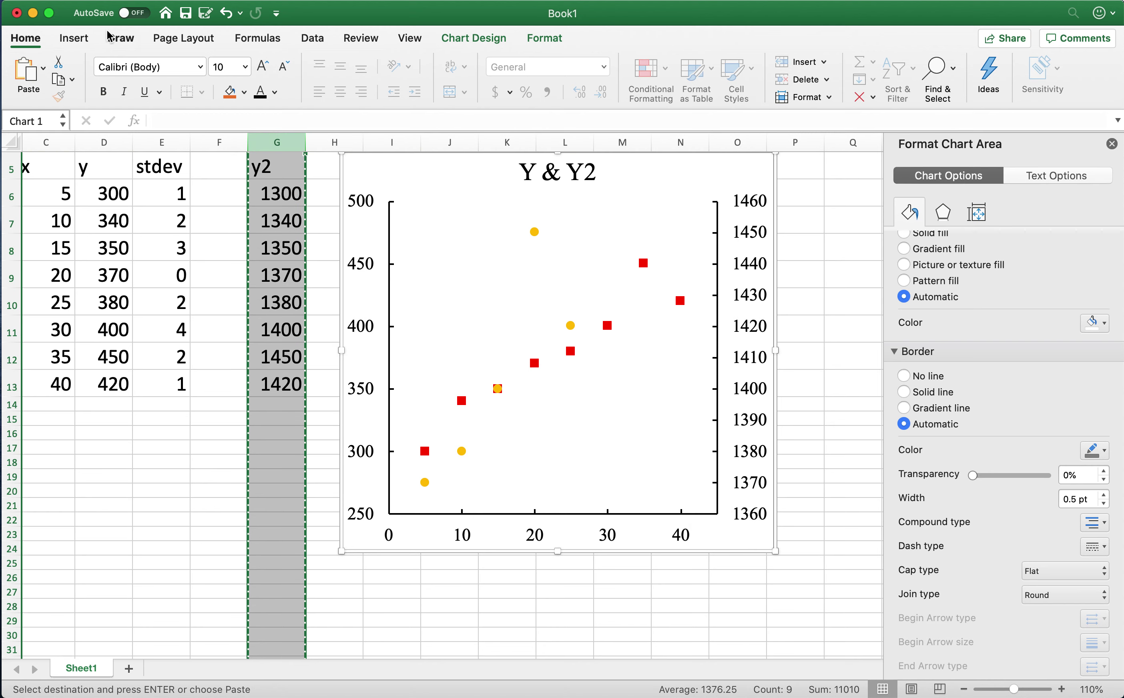
Add a primary horizontal axis title and enter "X vlaue" as its text
{"action": "left_click", "coordinate": [480, 48]}
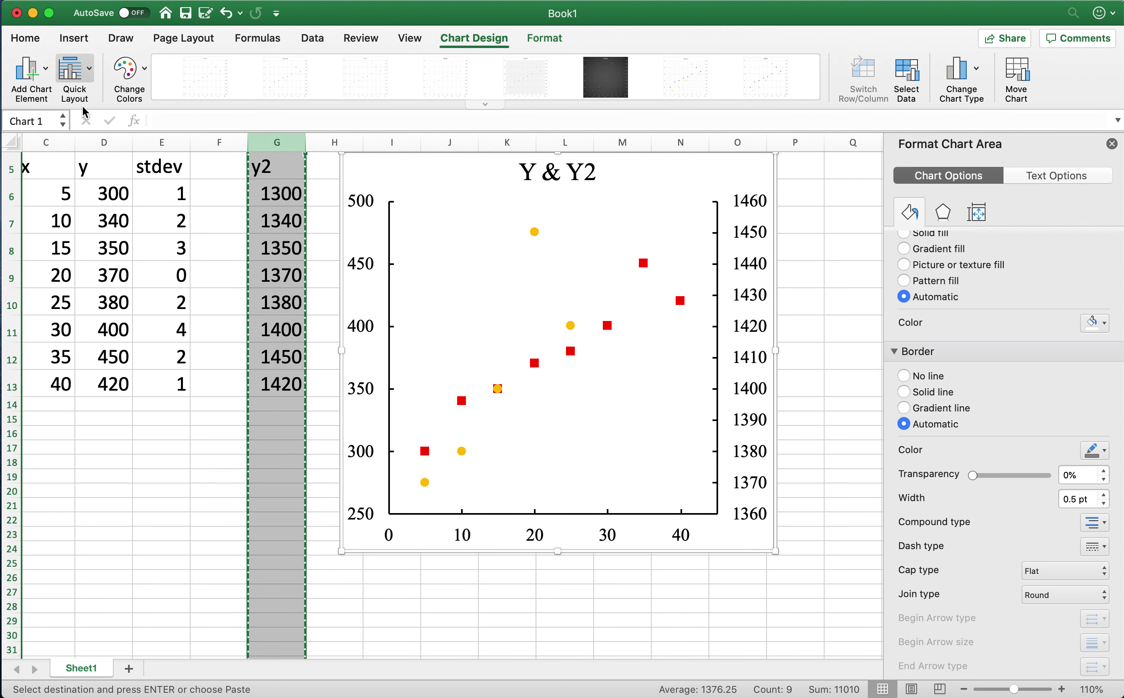
{"action": "left_click", "coordinate": [46, 83]}
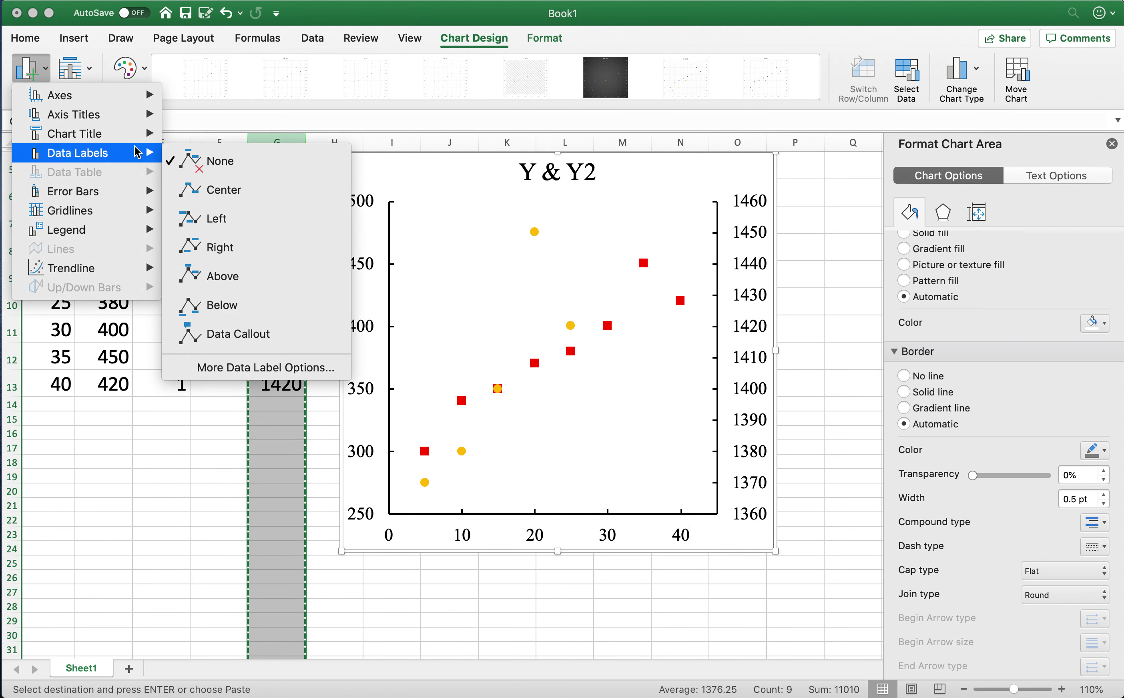
{"action": "mouse_move", "coordinate": [141, 117]}
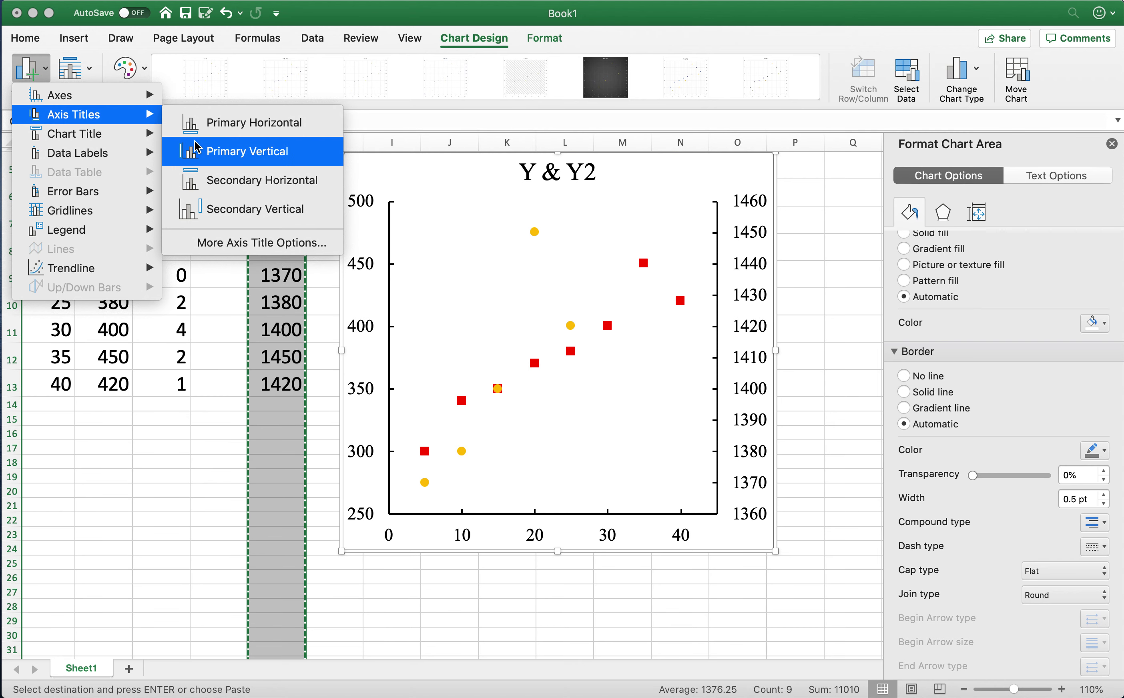
{"action": "left_click", "coordinate": [209, 124]}
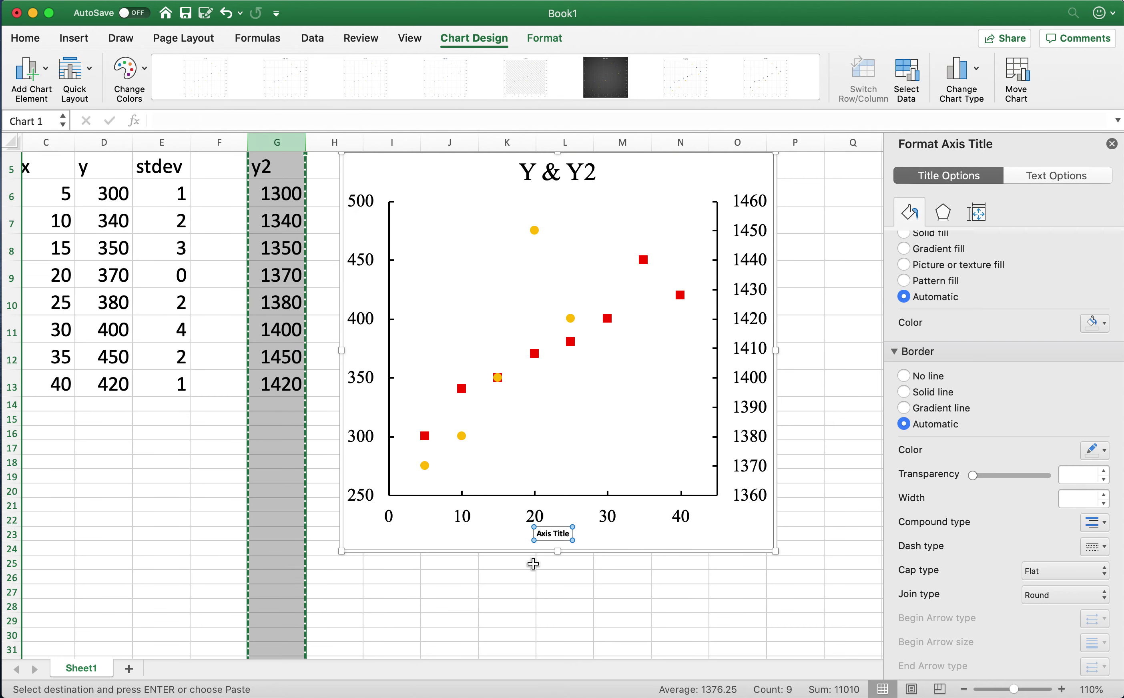
{"action": "triple_click", "coordinate": [541, 536]}
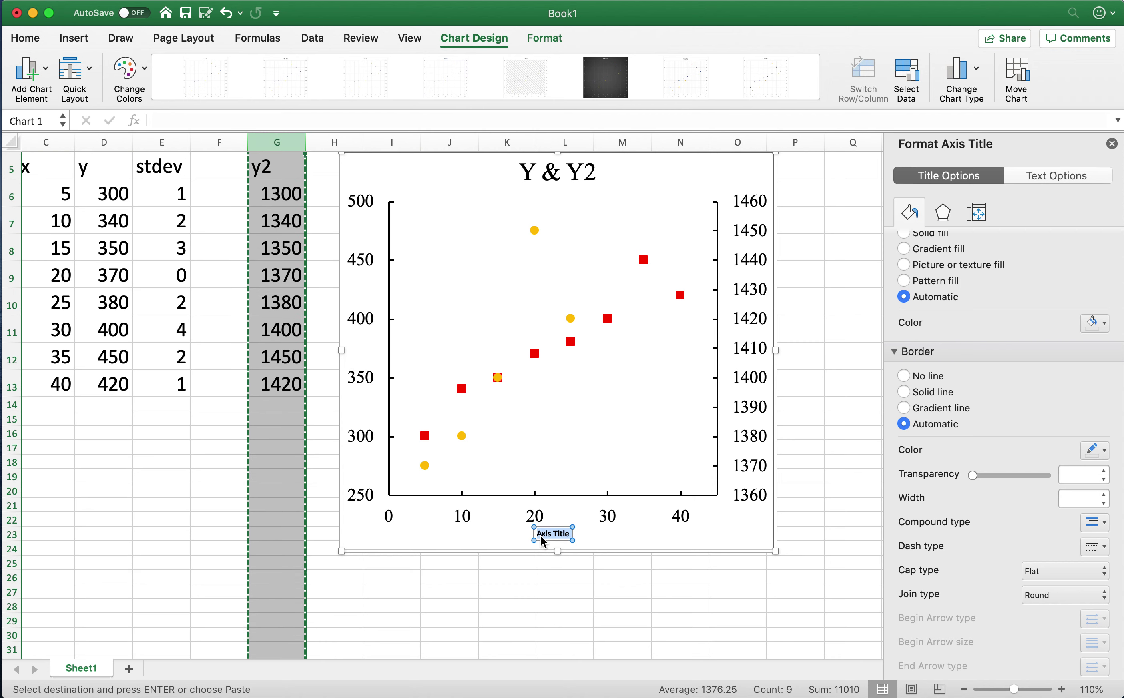
{"action": "type", "text": "x vlau"}
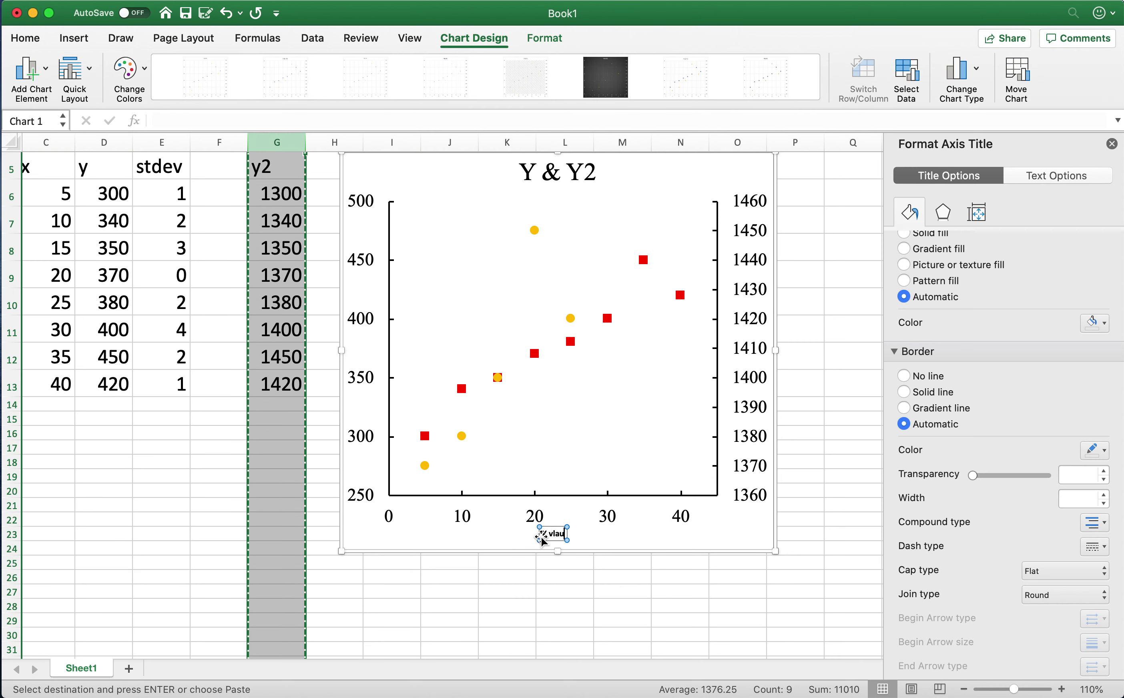
{"action": "type", "text": "e"}
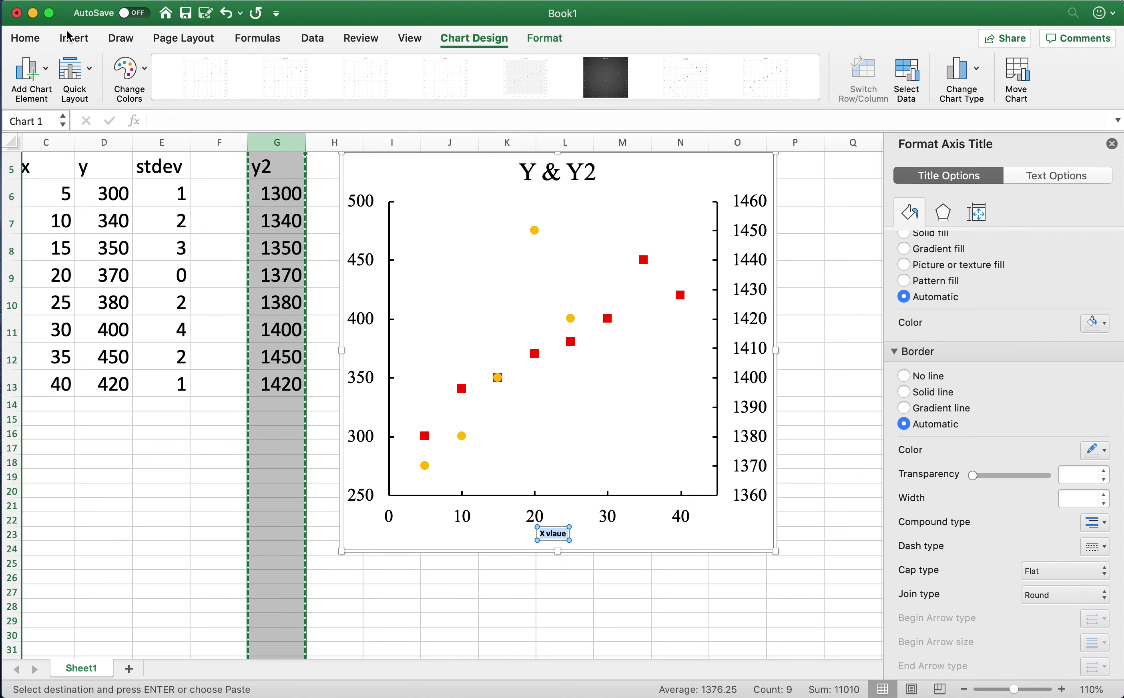
Format the horizontal axis title in Times New Roman at size 25 and correct its text to "X value"
{"action": "left_click", "coordinate": [25, 39]}
{"action": "left_click", "coordinate": [130, 66]}
{"action": "type", "text": "Times New Roman"}
{"action": "key", "text": "Return"}
{"action": "left_click", "coordinate": [224, 64]}
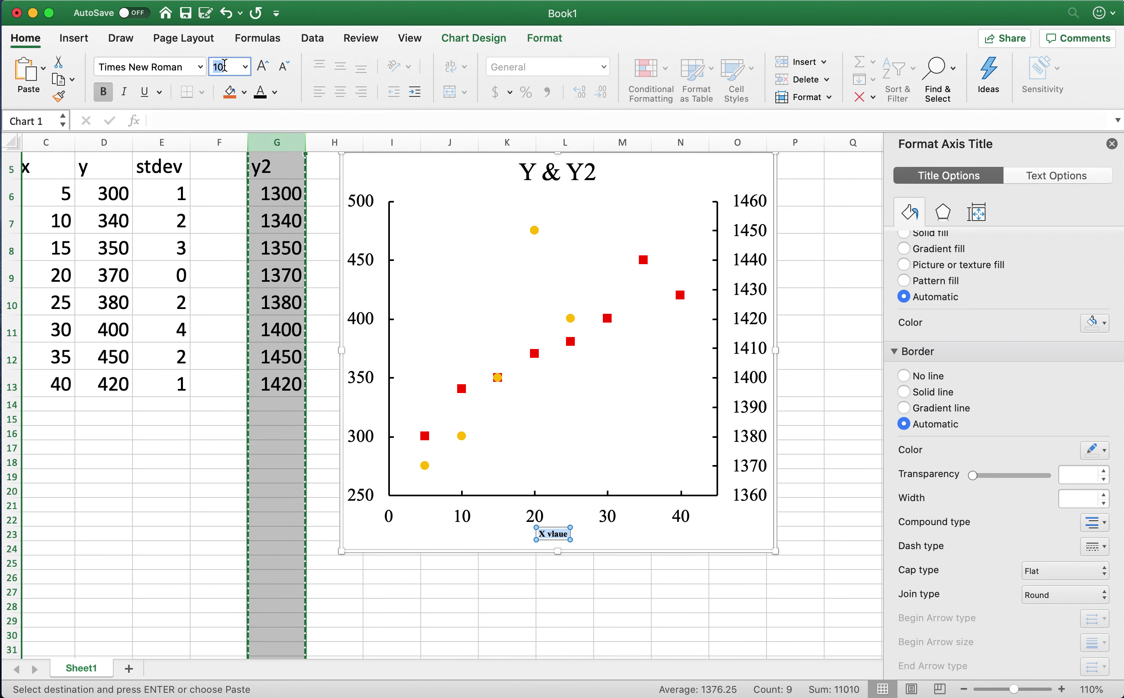
{"action": "type", "text": "25"}
{"action": "key", "text": "Return"}
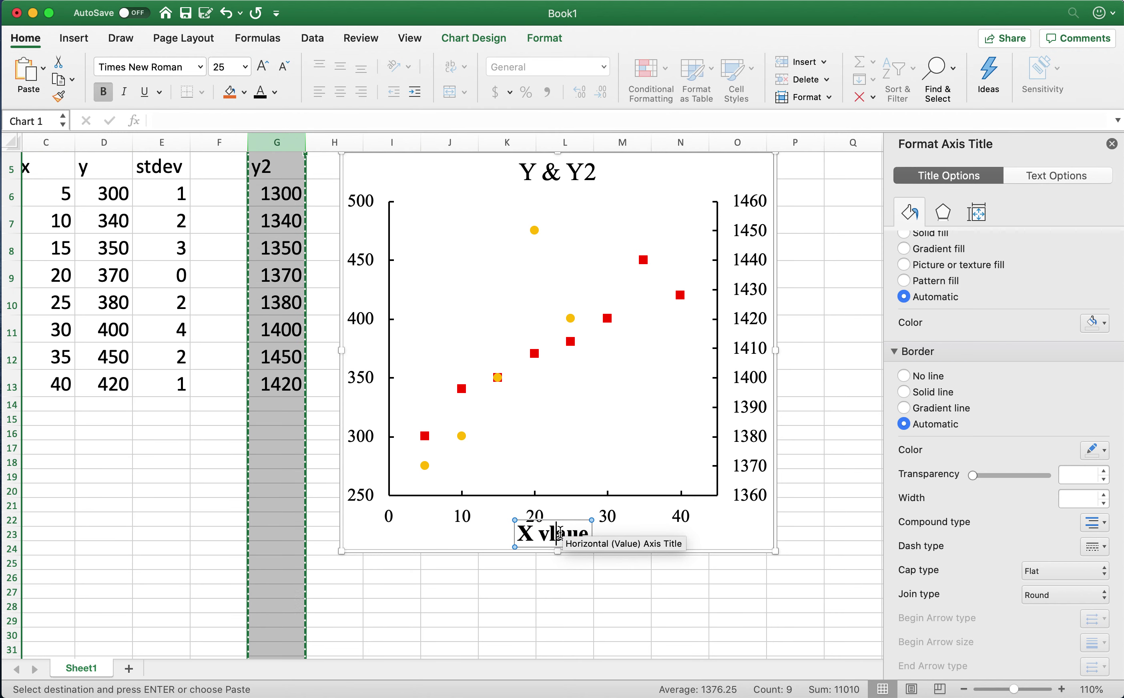
{"action": "key", "text": "BackSpace"}
{"action": "type", "text": "l"}
Enlarge the chart through about column P and row 26, and clear the copy outline around column G
{"action": "left_click_drag", "start_coordinate": [775, 551], "coordinate": [825, 584]}
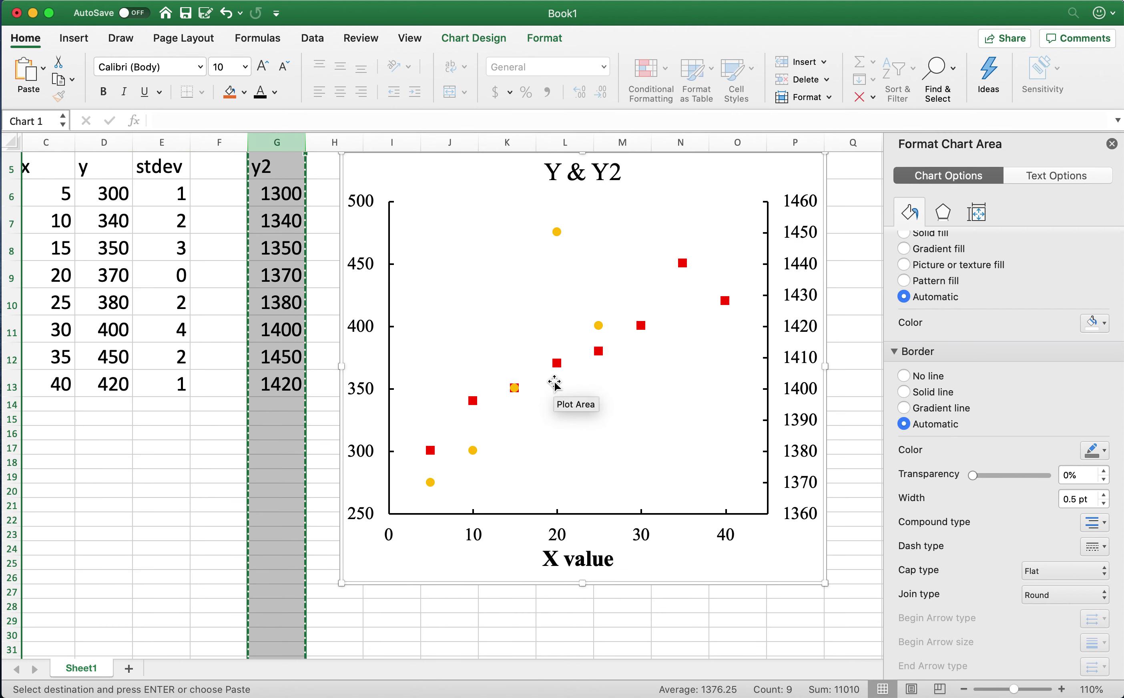
{"action": "scroll", "coordinate": [392, 300], "scroll_direction": "up", "scroll_amount": 1}
{"action": "scroll", "coordinate": [392, 300], "scroll_direction": "left", "scroll_amount": 1}
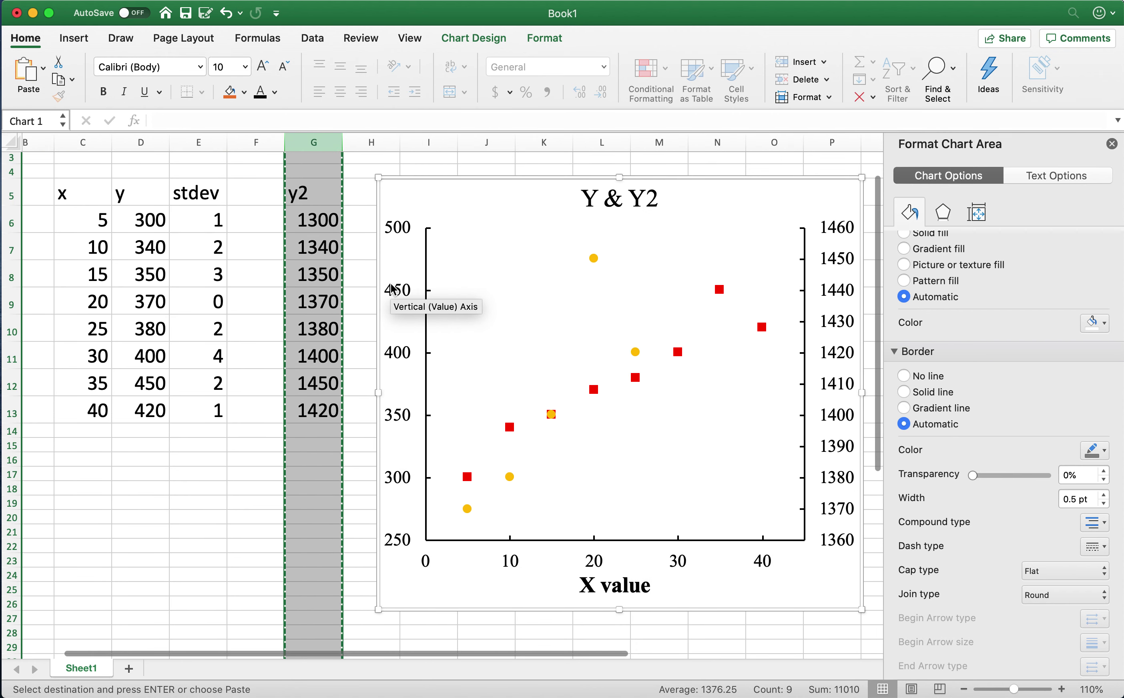
{"action": "key", "text": "Escape"}
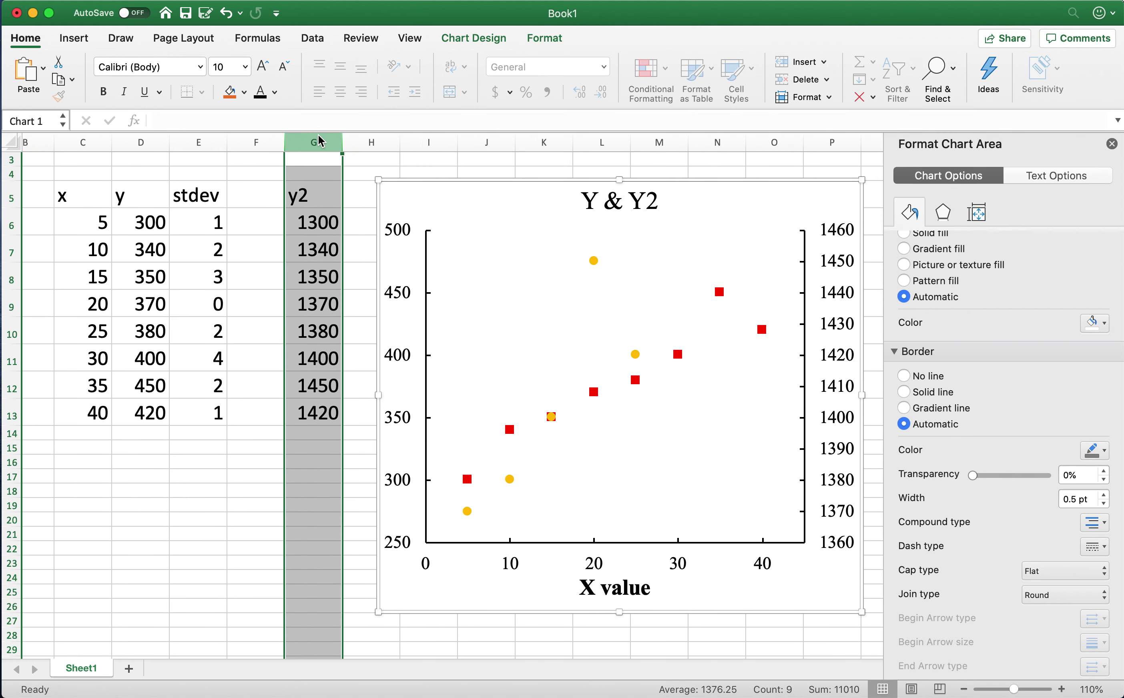
{"action": "left_click", "coordinate": [522, 304]}
{"action": "key", "text": "super+z"}
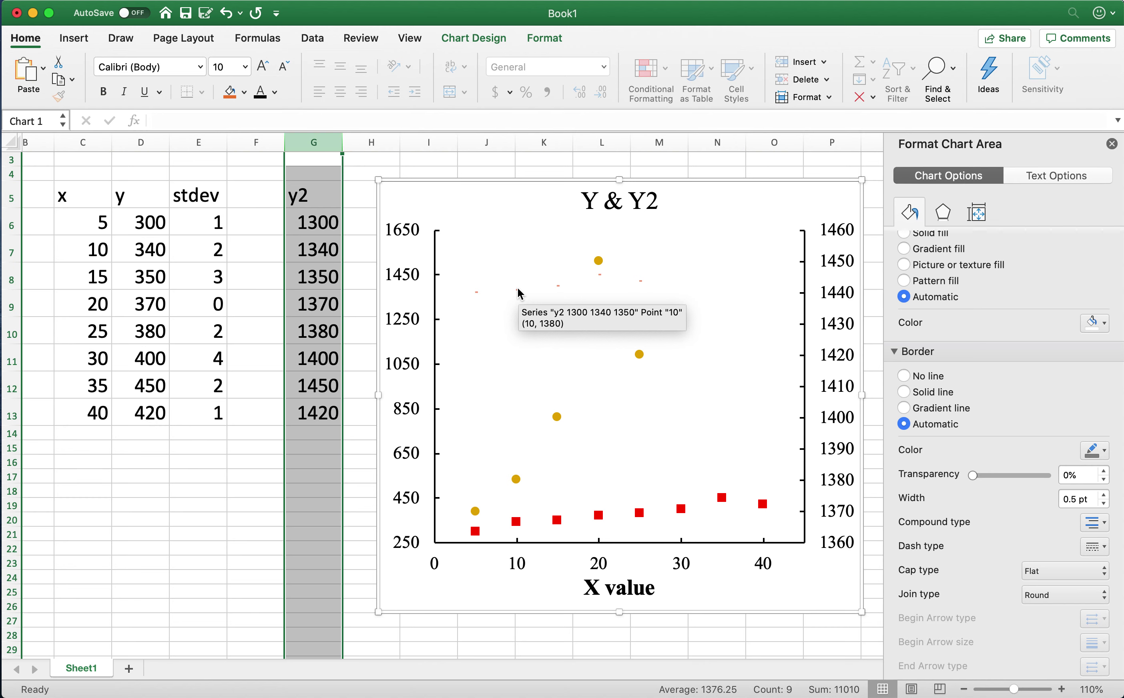
Delete the extra y2 series drawn with tiny markers across the upper part of the chart
{"action": "left_click", "coordinate": [519, 292]}
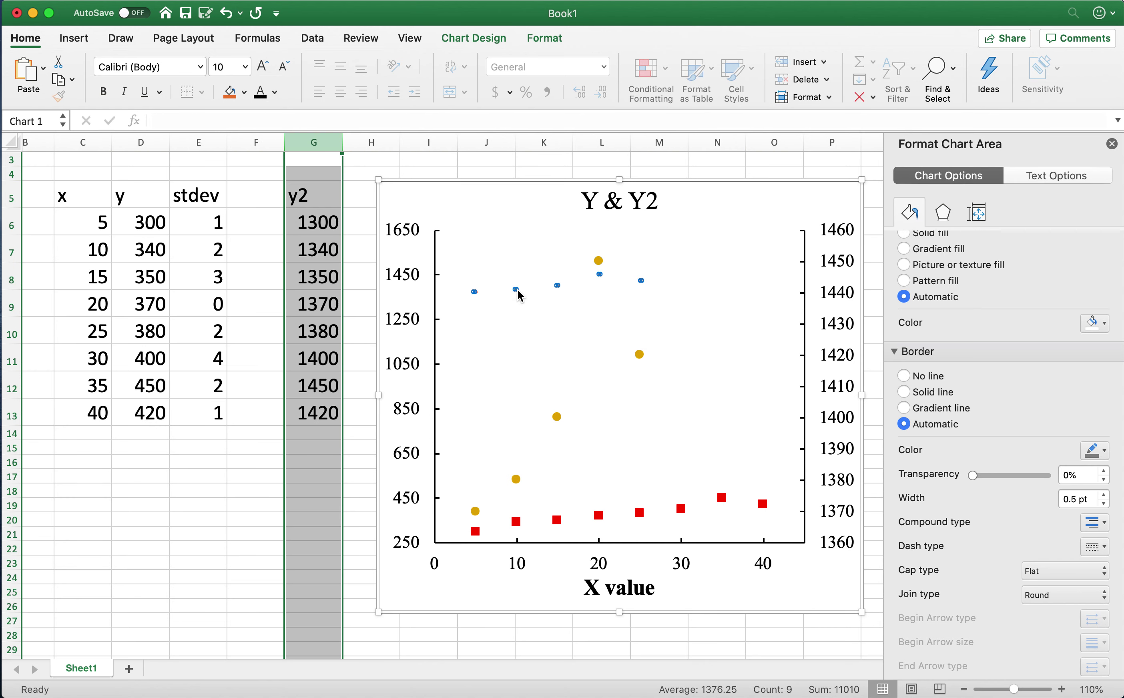
{"action": "key", "text": "Delete"}
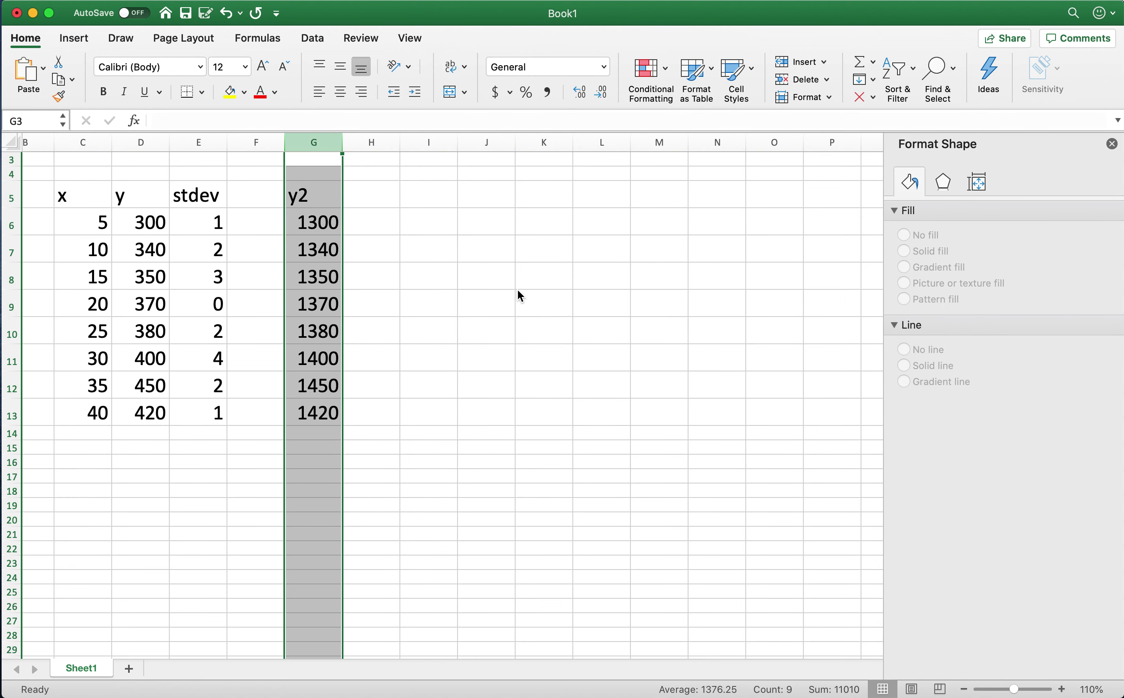
{"action": "key", "text": "super+z"}
{"action": "right_click", "coordinate": [518, 290]}
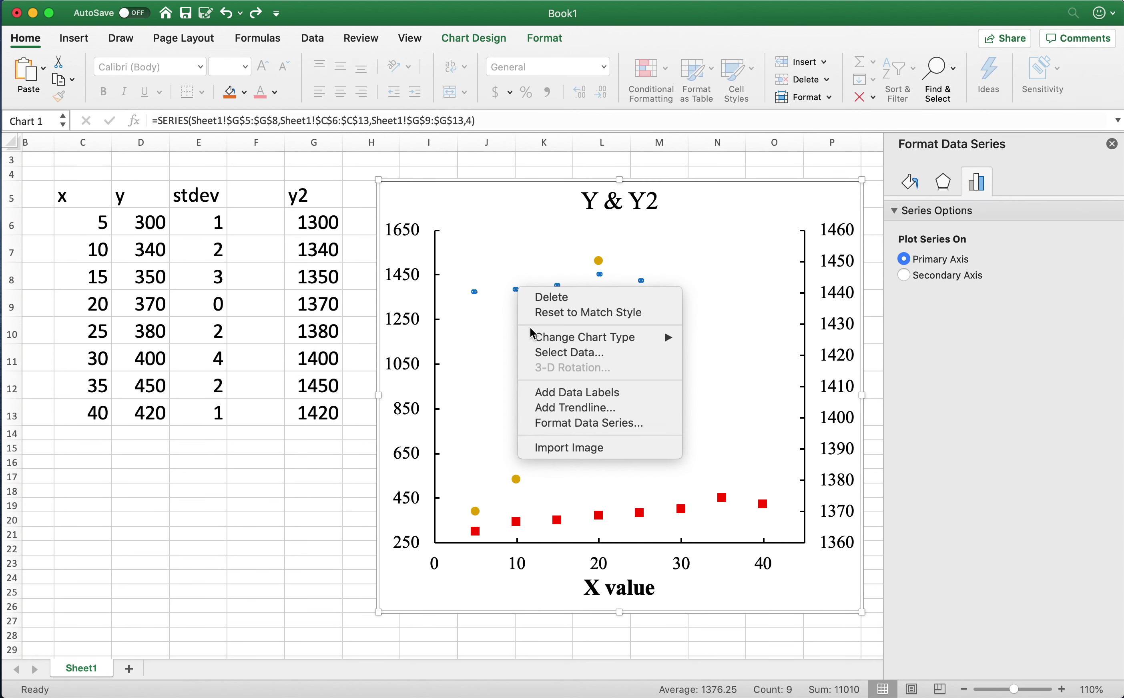
{"action": "left_click", "coordinate": [540, 298]}
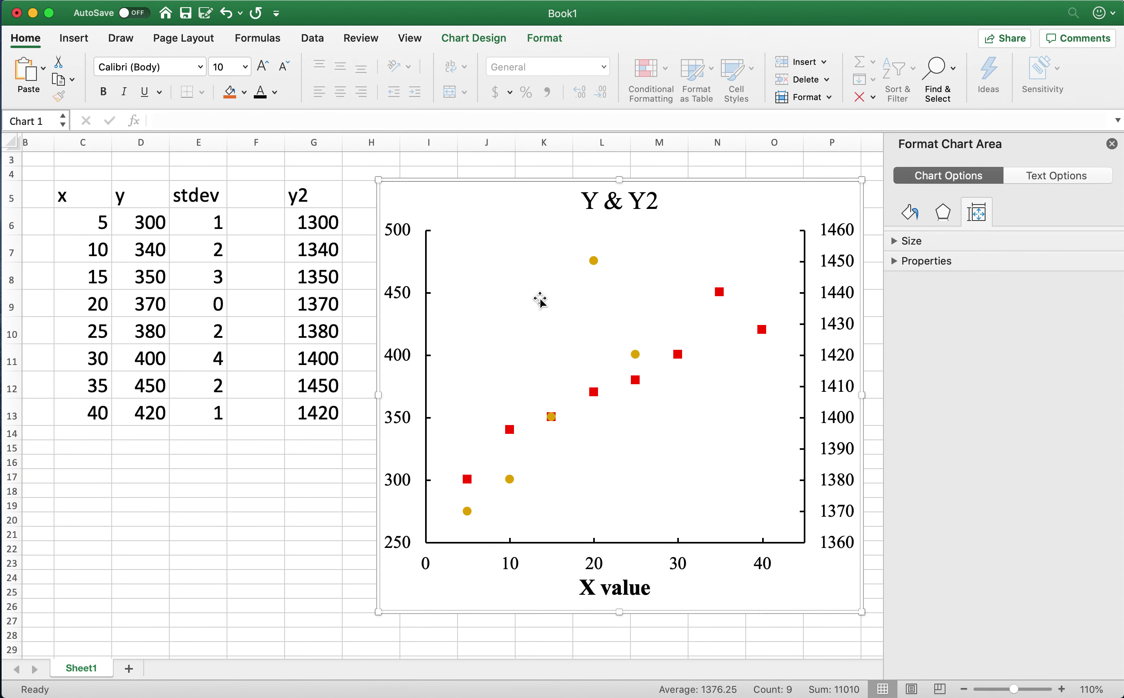
Add a primary vertical axis title to the chart
{"action": "scroll", "coordinate": [217, 253], "scroll_direction": "up", "scroll_amount": 1}
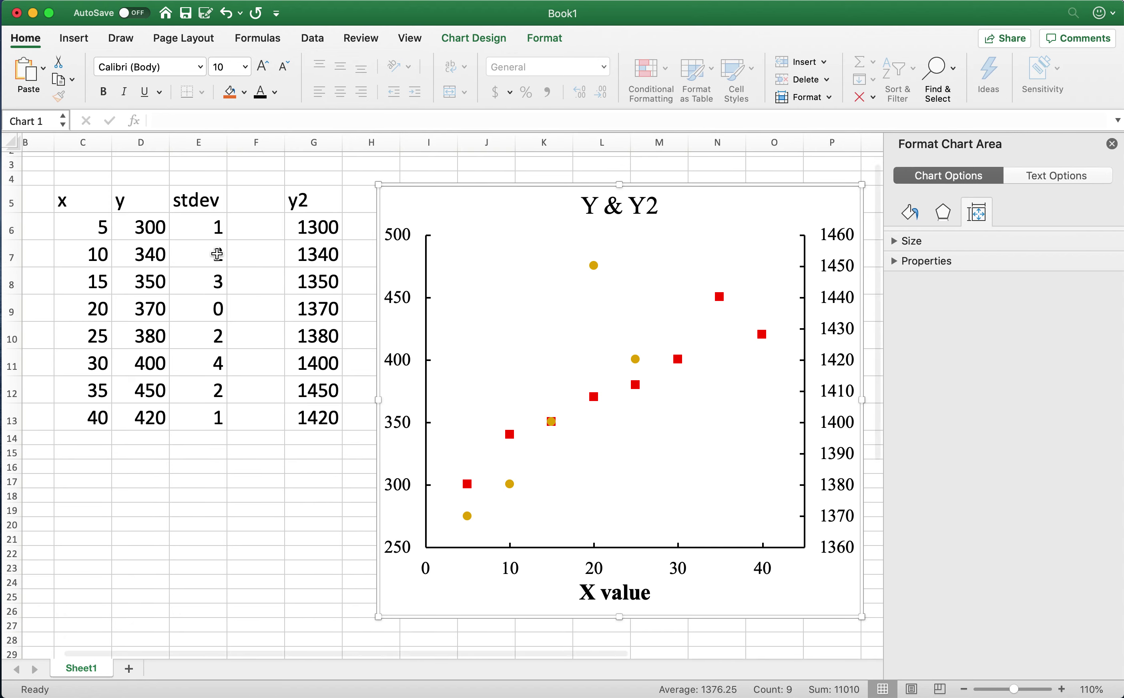
{"action": "scroll", "coordinate": [217, 254], "scroll_direction": "right", "scroll_amount": 1}
{"action": "scroll", "coordinate": [217, 254], "scroll_direction": "up", "scroll_amount": 1}
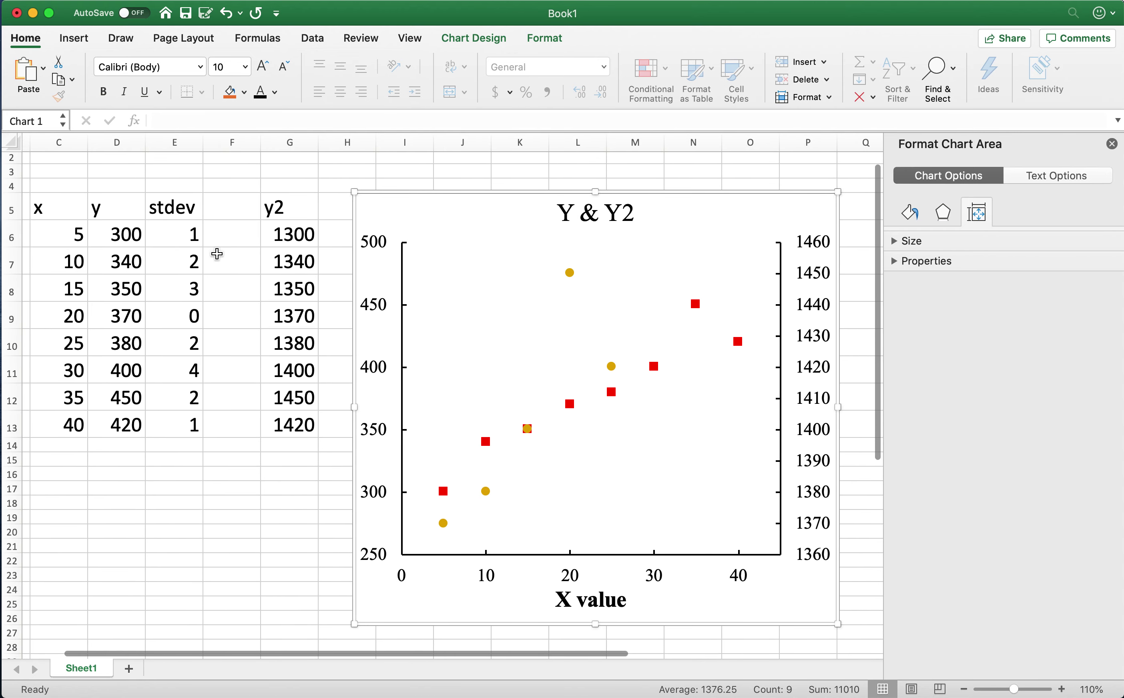
{"action": "scroll", "coordinate": [217, 253], "scroll_direction": "left", "scroll_amount": 1}
{"action": "scroll", "coordinate": [217, 253], "scroll_direction": "up", "scroll_amount": 1}
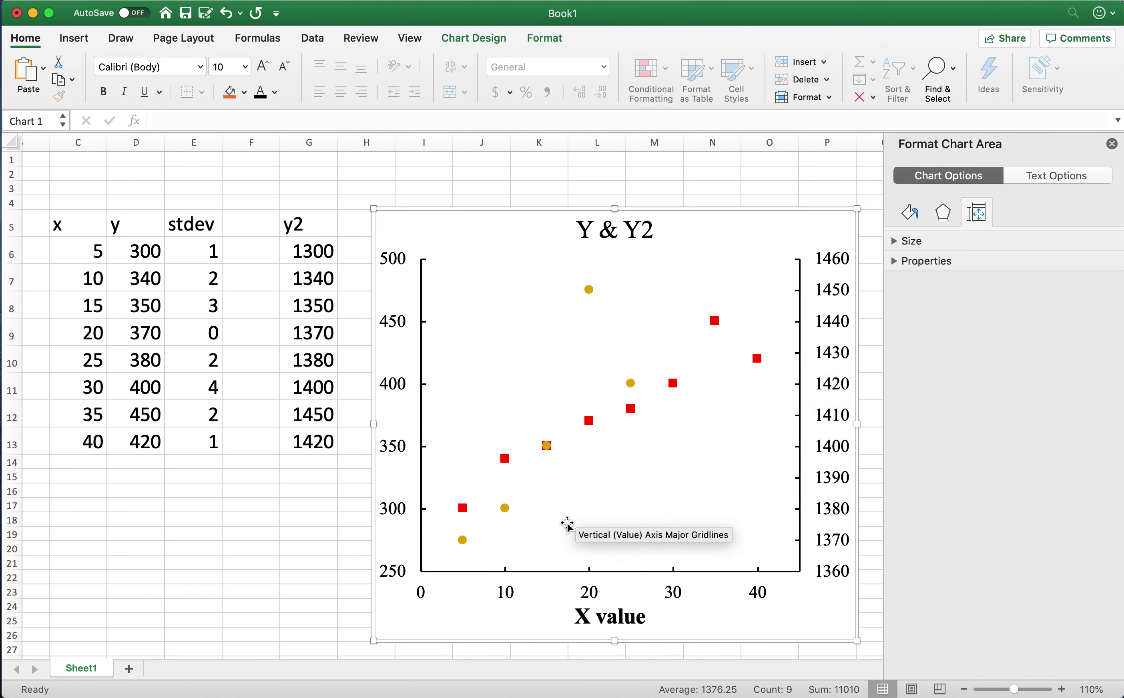
{"action": "left_click", "coordinate": [474, 38]}
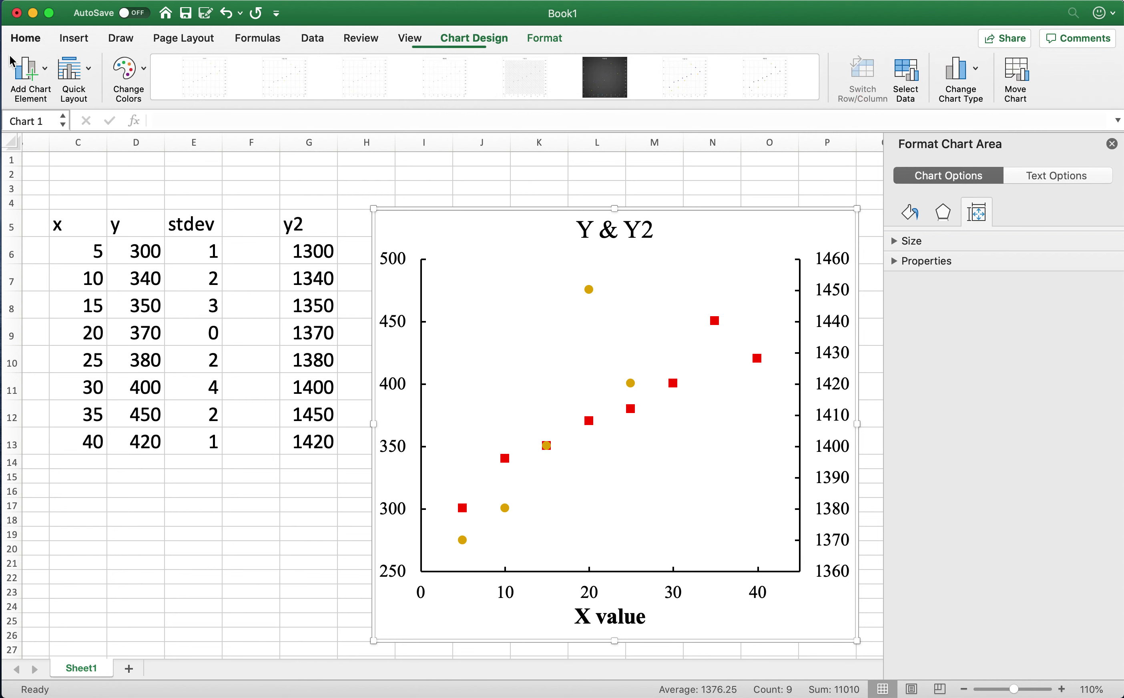
{"action": "left_click", "coordinate": [28, 70]}
{"action": "mouse_move", "coordinate": [125, 146]}
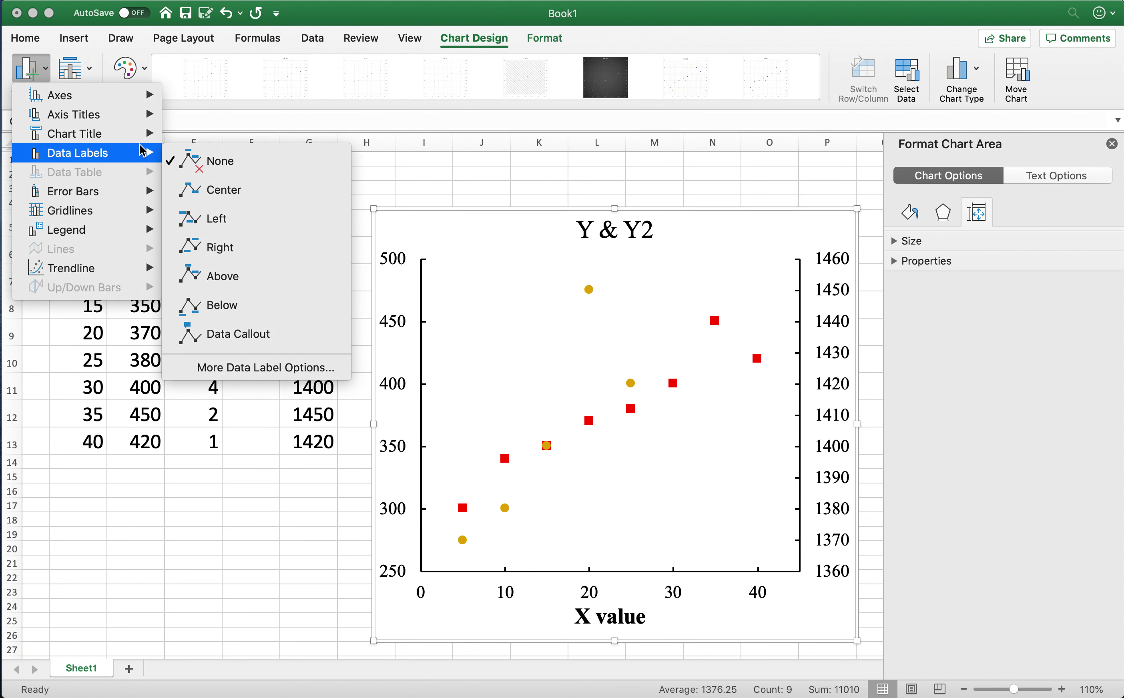
{"action": "mouse_move", "coordinate": [154, 125]}
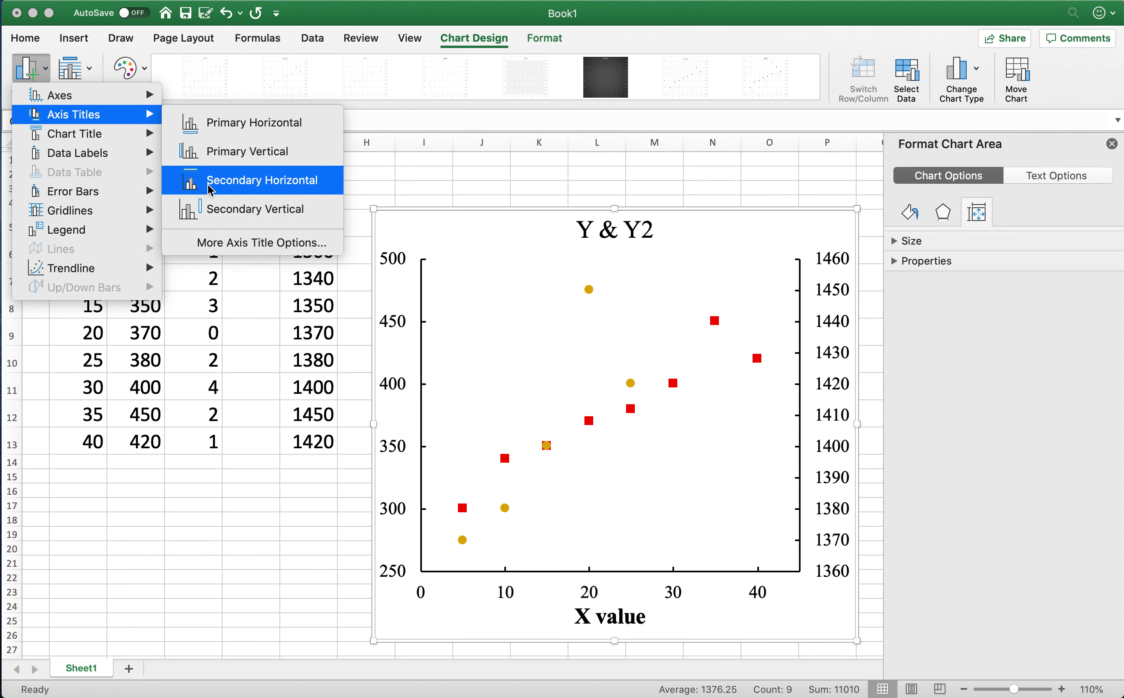
{"action": "left_click", "coordinate": [217, 147]}
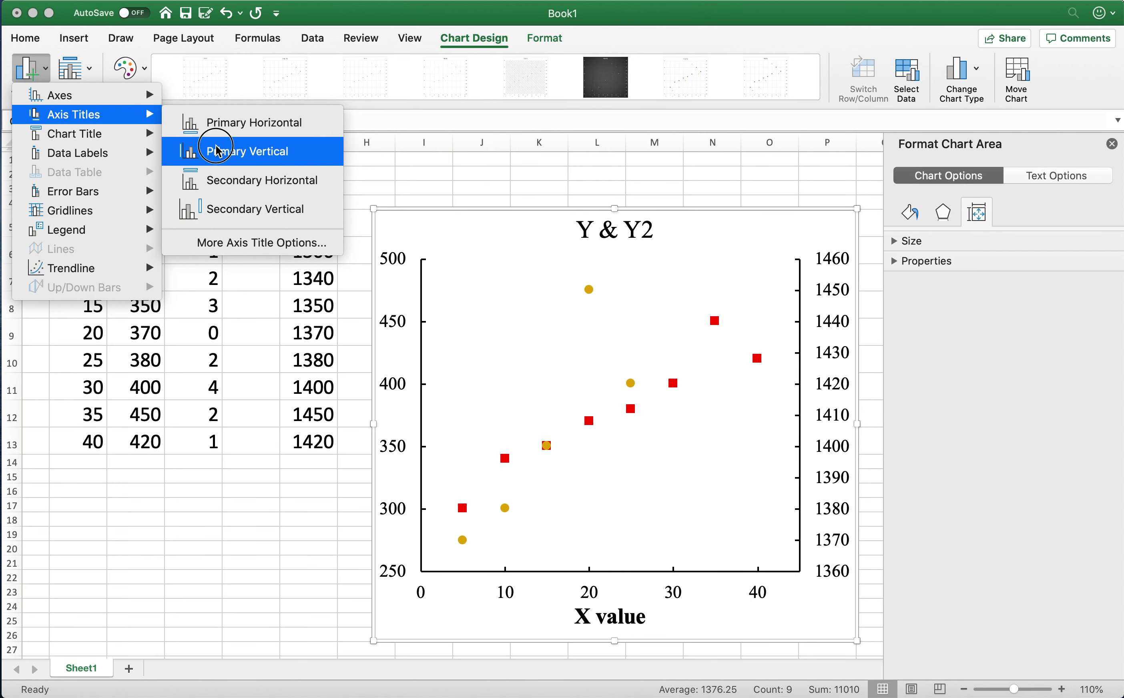
Replace the primary vertical axis title text with "Y people"
{"action": "left_click", "coordinate": [390, 413]}
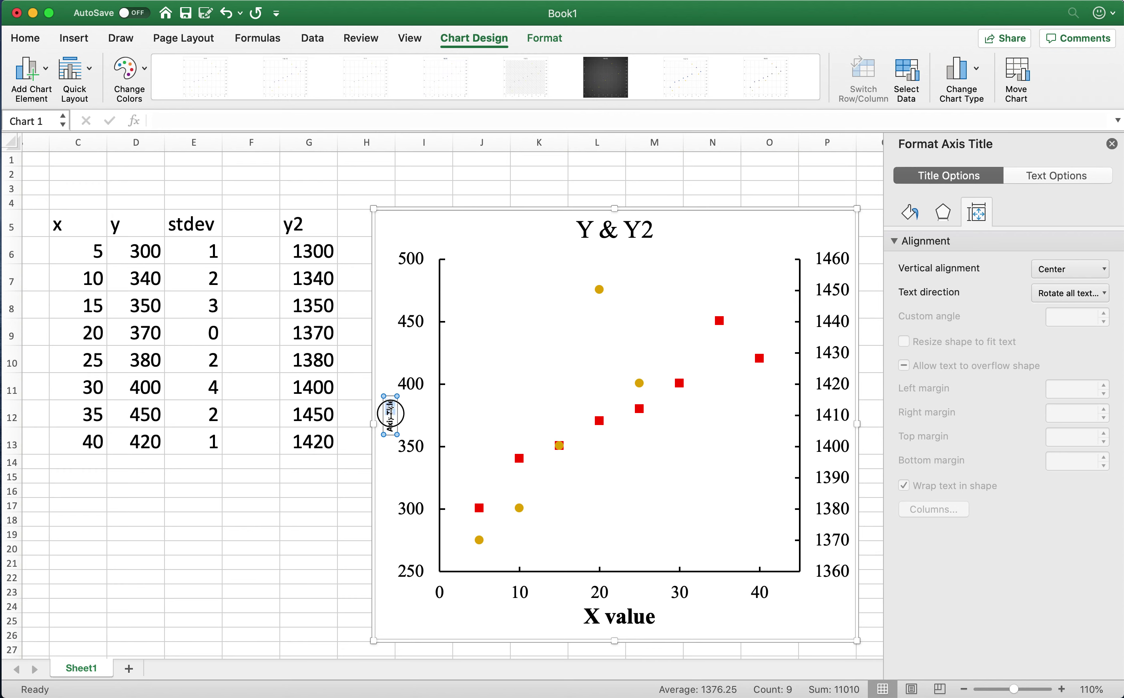
{"action": "key", "text": "BackSpace"}
{"action": "type", "text": "Y pepeople"}
{"action": "key", "text": "BackSpace"}
{"action": "key", "text": "BackSpace"}
{"action": "key", "text": "BackSpace"}
{"action": "key", "text": "BackSpace"}
{"action": "key", "text": "BackSpace"}
{"action": "key", "text": "BackSpace"}
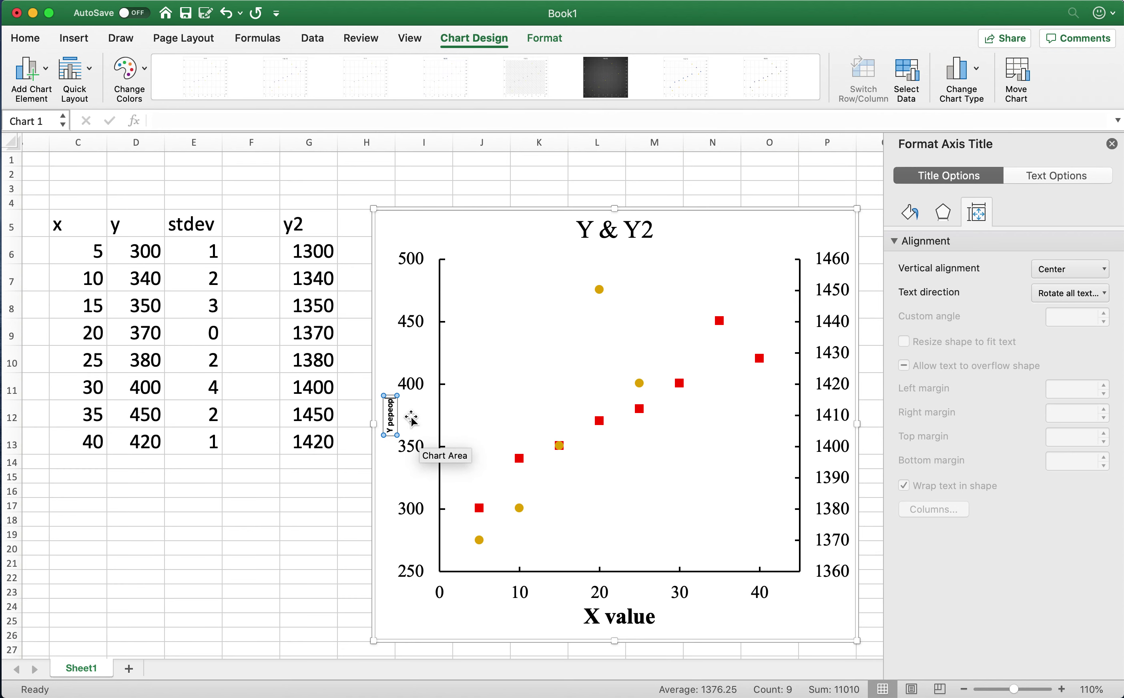
{"action": "type", "text": "eple"}
{"action": "key", "text": "BackSpace"}
{"action": "key", "text": "BackSpace"}
{"action": "key", "text": "BackSpace"}
{"action": "type", "text": "ple"}
Set the font of the "Y people" axis title to Times New Roman
{"action": "left_click", "coordinate": [27, 38]}
{"action": "left_click", "coordinate": [185, 67]}
{"action": "type", "text": "Yi"}
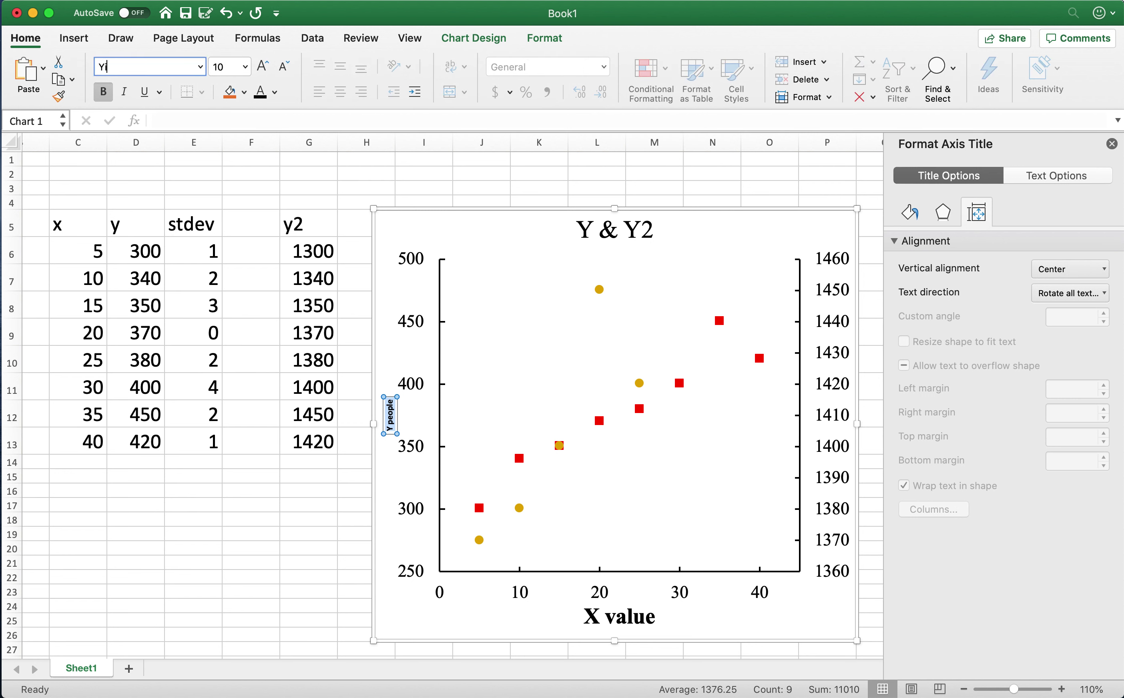
{"action": "type", "text": "mesmes New Roman"}
{"action": "key", "text": "Return"}
Set the font size of the "Y people" axis title to 24
{"action": "left_click", "coordinate": [259, 71]}
{"action": "left_click", "coordinate": [259, 72]}
{"action": "left_click", "coordinate": [259, 71]}
{"action": "left_click", "coordinate": [259, 72]}
{"action": "left_click", "coordinate": [259, 71]}
{"action": "left_click", "coordinate": [259, 71]}
{"action": "left_click", "coordinate": [259, 71]}
{"action": "left_click", "coordinate": [259, 71]}
{"action": "left_click", "coordinate": [259, 72]}
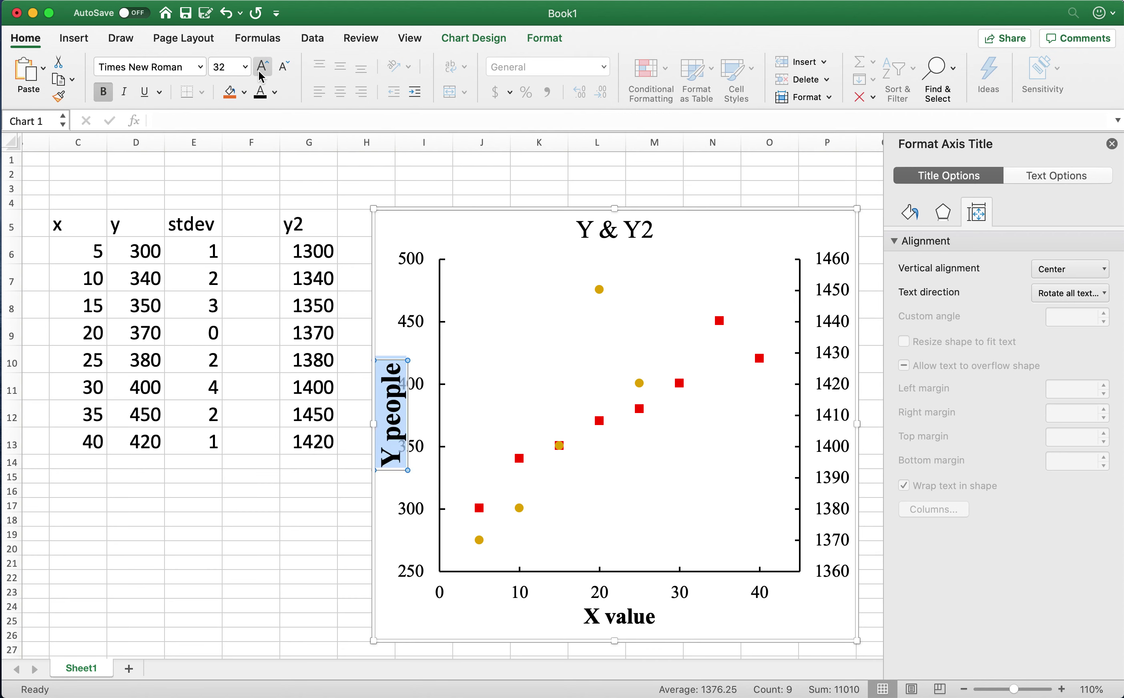
{"action": "left_click", "coordinate": [284, 68]}
{"action": "left_click", "coordinate": [285, 68]}
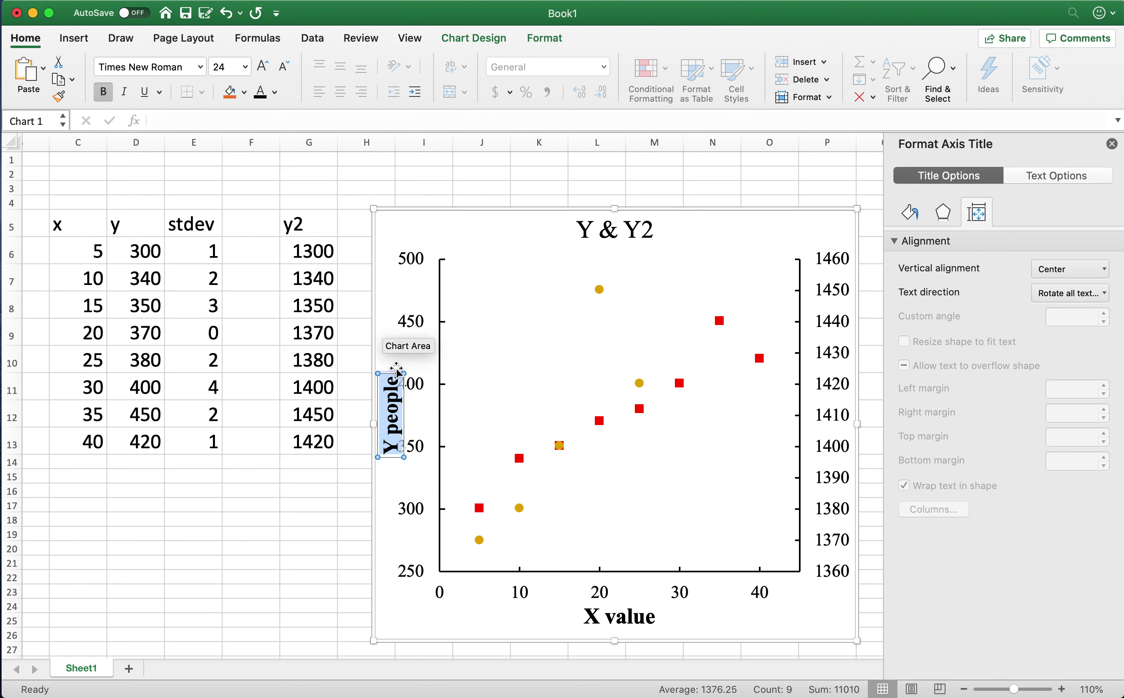
Add a secondary vertical axis title to the chart reading "Y2 (connsumption)"
{"action": "left_click", "coordinate": [460, 423]}
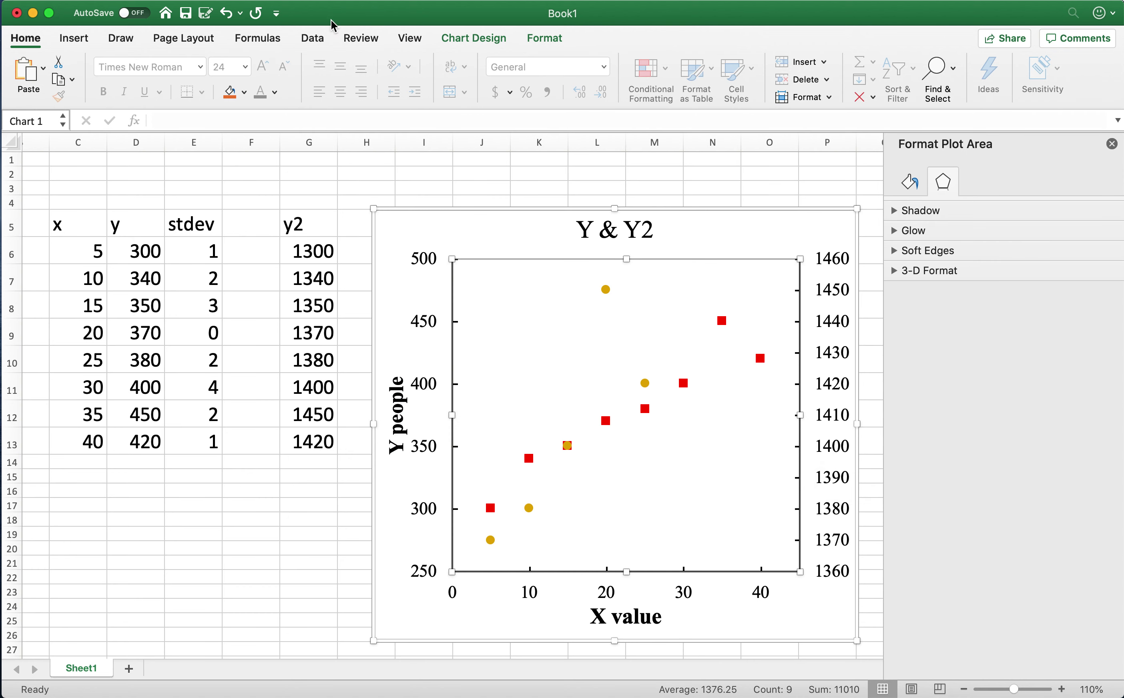
{"action": "left_click", "coordinate": [480, 37]}
{"action": "left_click", "coordinate": [30, 69]}
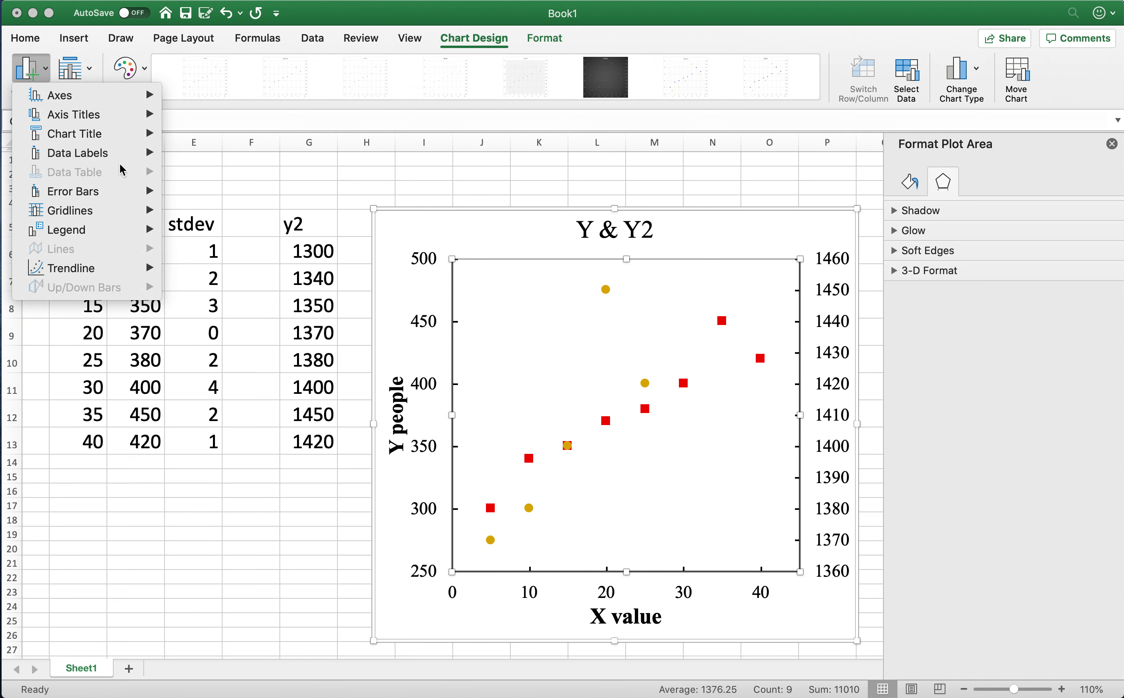
{"action": "mouse_move", "coordinate": [167, 134]}
{"action": "mouse_move", "coordinate": [136, 122]}
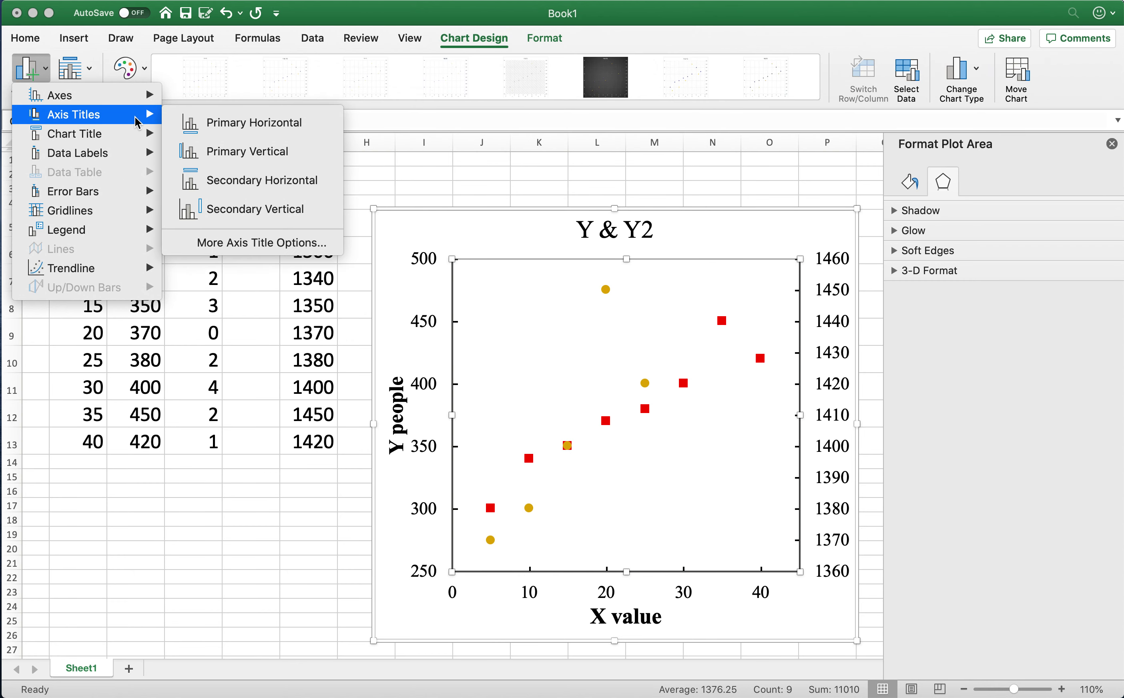
{"action": "left_click", "coordinate": [227, 209]}
{"action": "triple_click", "coordinate": [840, 414]}
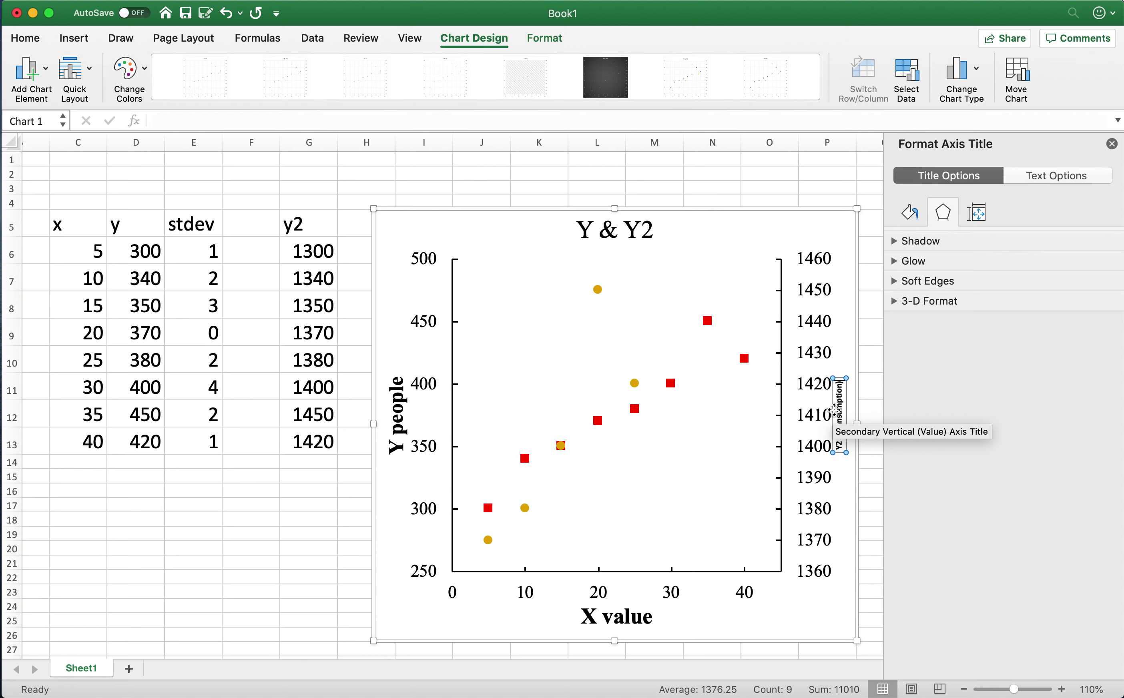
Format the "Y2 (connsumption)" axis title in red Times New Roman at size 25
{"action": "left_click_drag", "start_coordinate": [839, 412], "coordinate": [840, 446]}
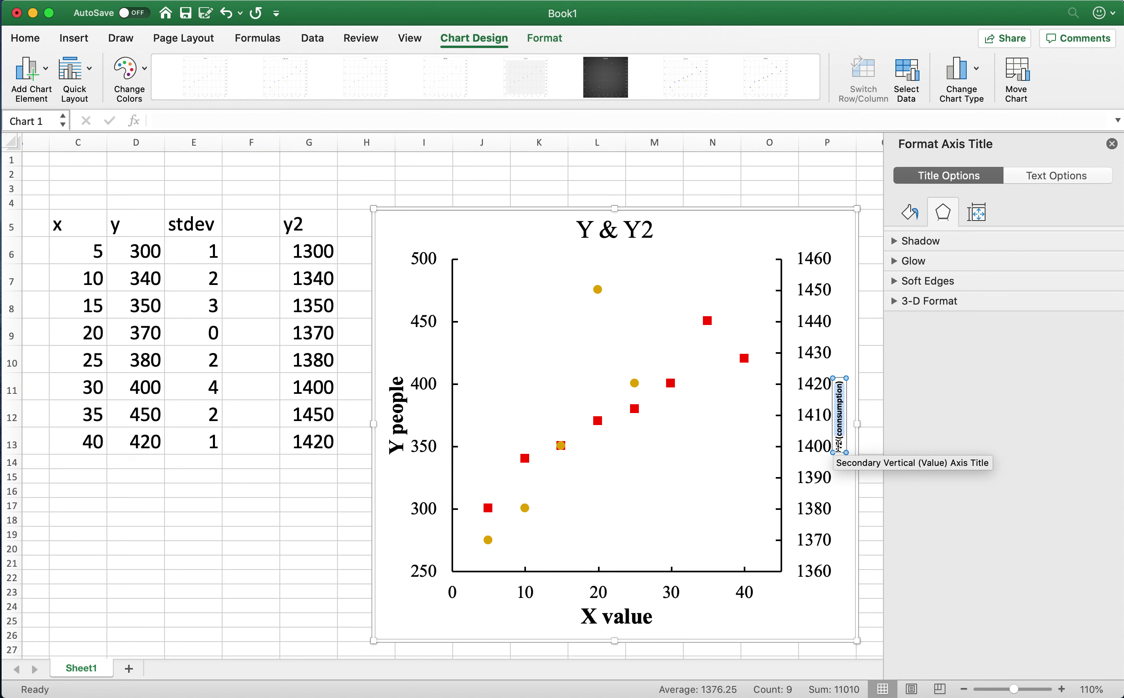
{"action": "left_click", "coordinate": [24, 38]}
{"action": "left_click", "coordinate": [162, 65]}
{"action": "type", "text": "Times New Roman"}
{"action": "key", "text": "Return"}
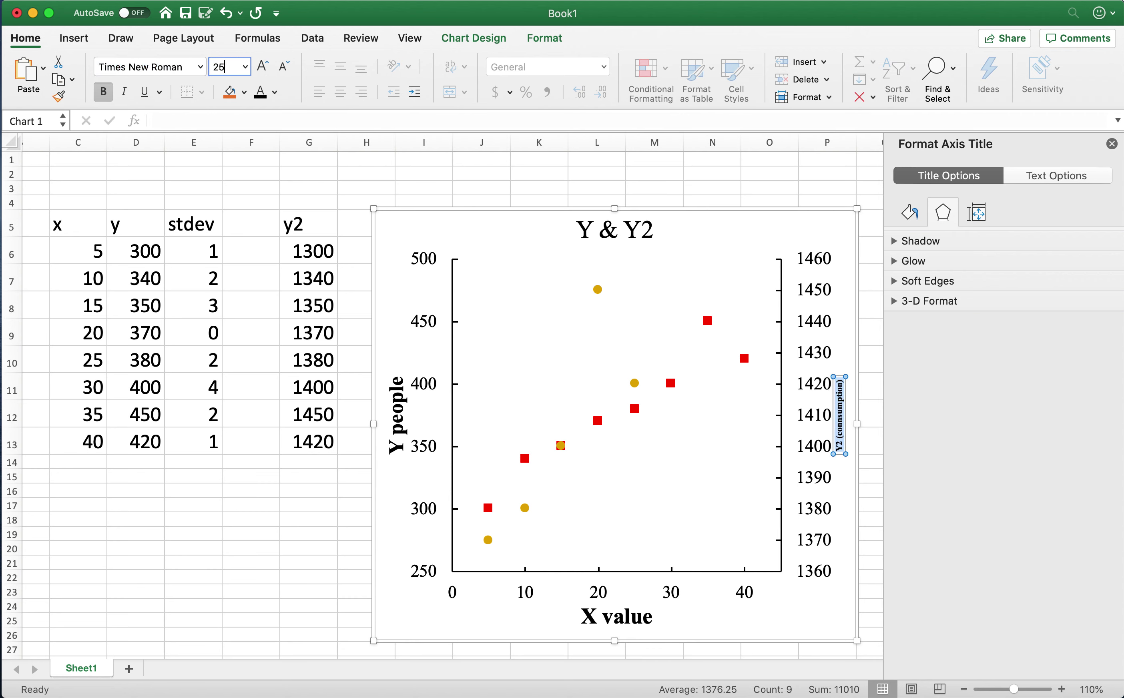
{"action": "type", "text": "25"}
{"action": "key", "text": "Return"}
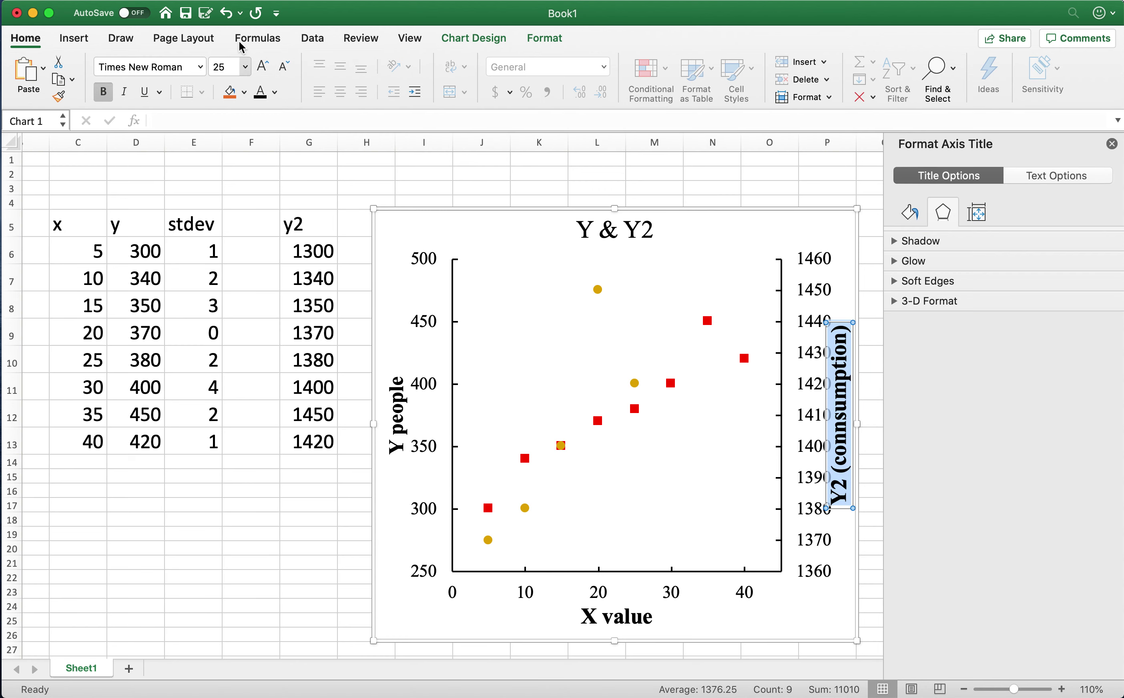
{"action": "left_click", "coordinate": [274, 92]}
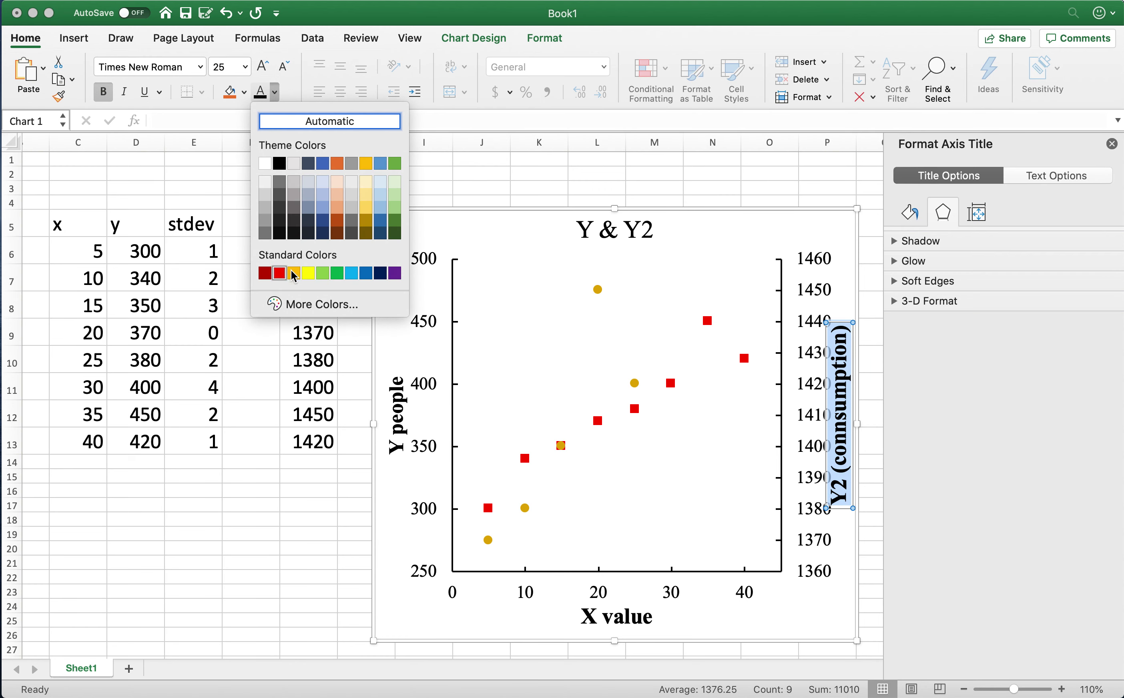
{"action": "left_click", "coordinate": [286, 274]}
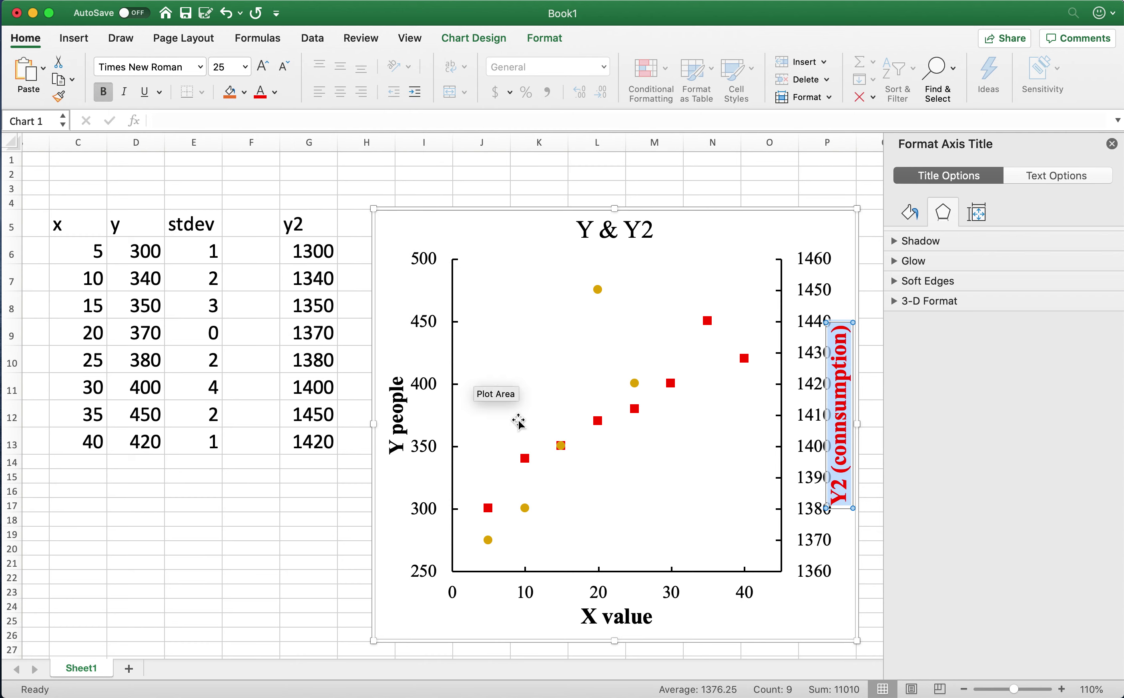
Color the "Y people" axis title blue and set its font size to 25
{"action": "left_click", "coordinate": [399, 400]}
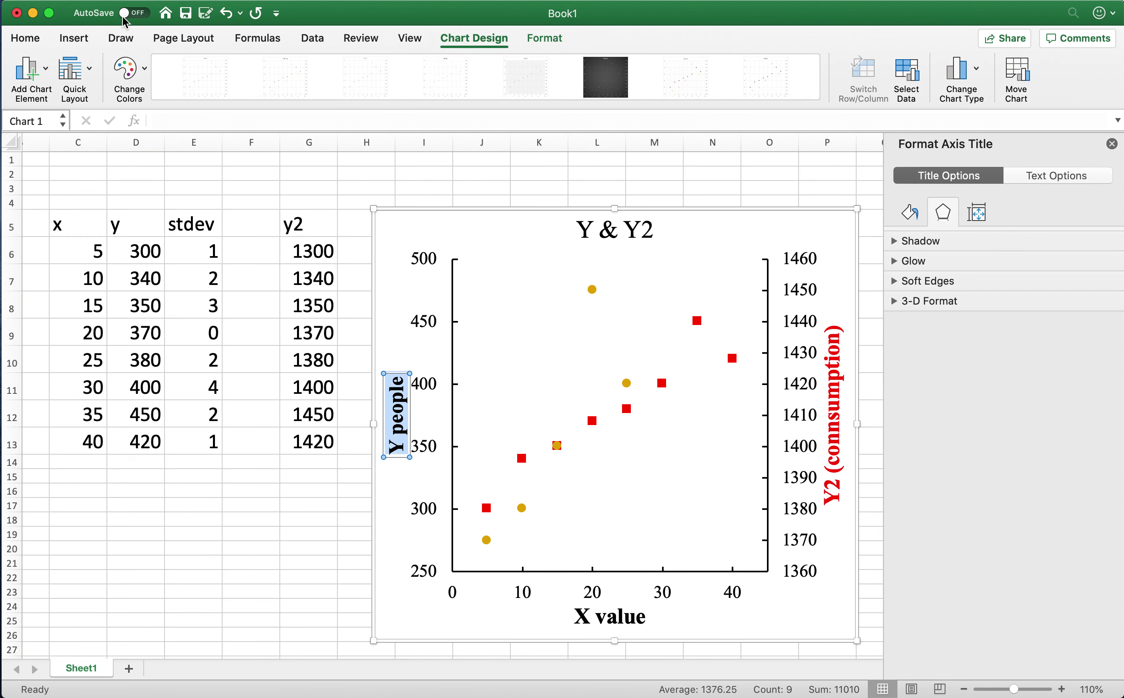
{"action": "left_click", "coordinate": [22, 41]}
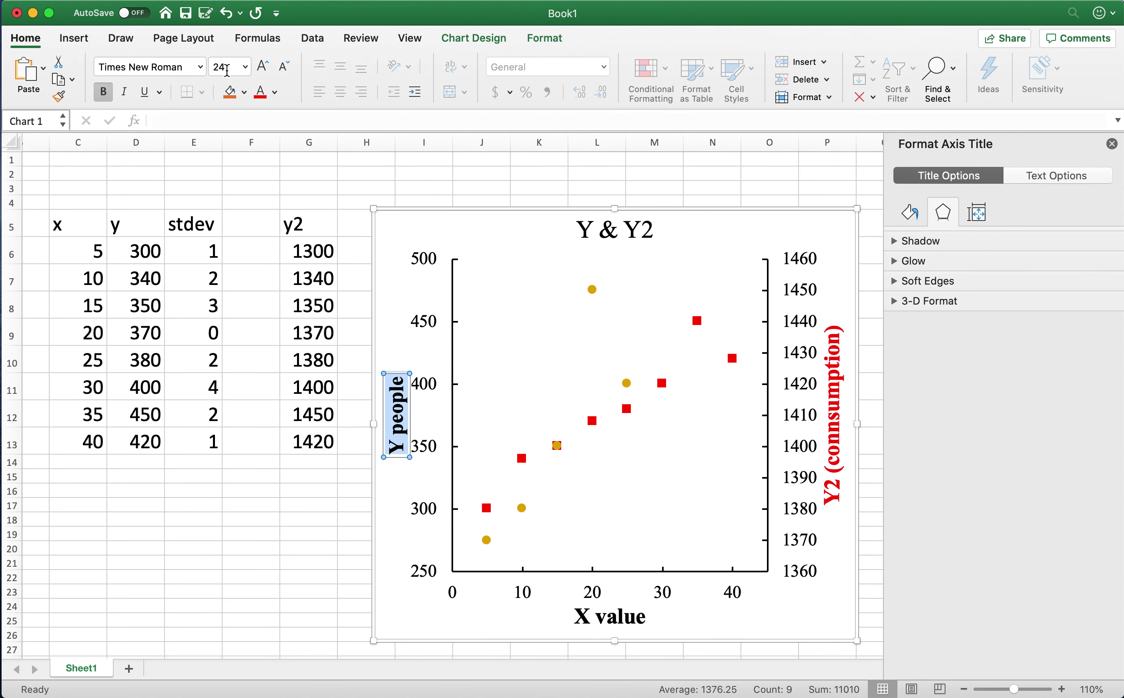
{"action": "left_click", "coordinate": [274, 94]}
{"action": "left_click", "coordinate": [372, 278]}
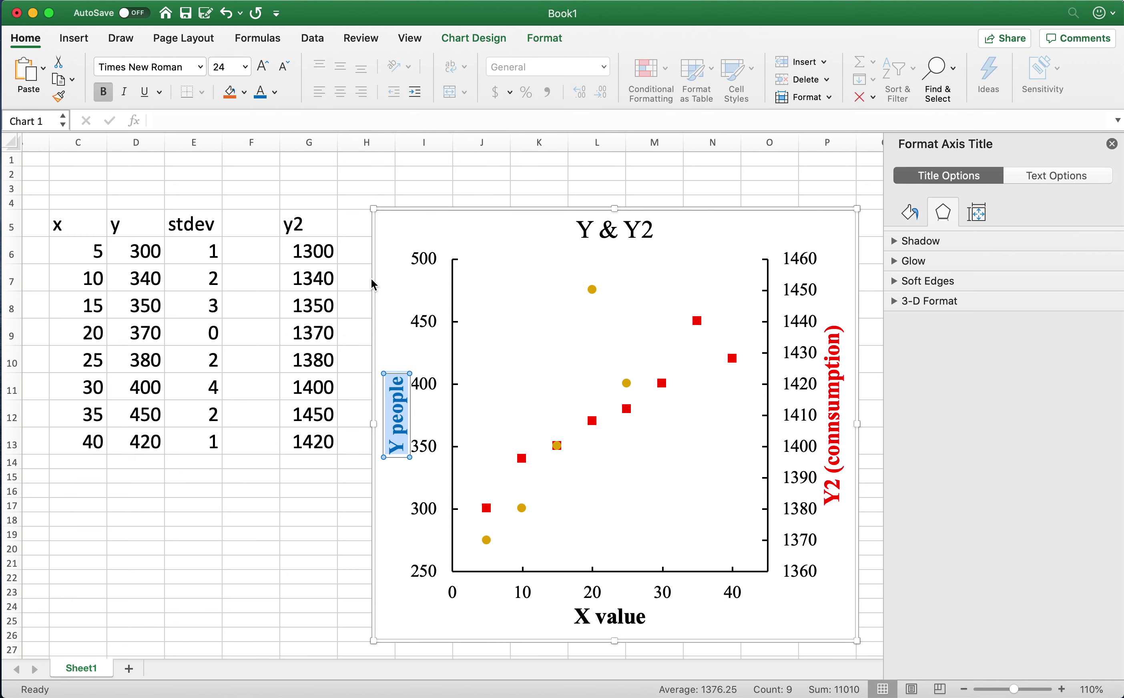
{"action": "left_click", "coordinate": [235, 61]}
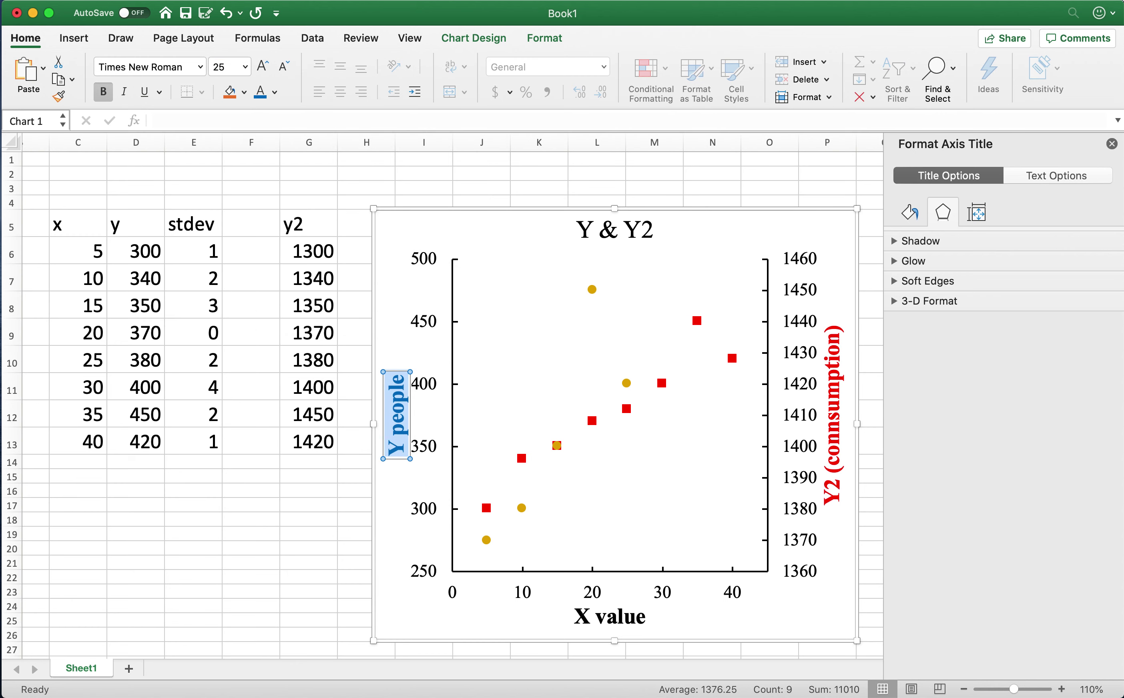
Enlarge the chart area and reduce the plot area inside it to leave room around the axes
{"action": "scroll", "coordinate": [584, 622], "scroll_direction": "down", "scroll_amount": 3}
{"action": "scroll", "coordinate": [584, 623], "scroll_direction": "right", "scroll_amount": 2}
{"action": "left_click", "coordinate": [667, 501]}
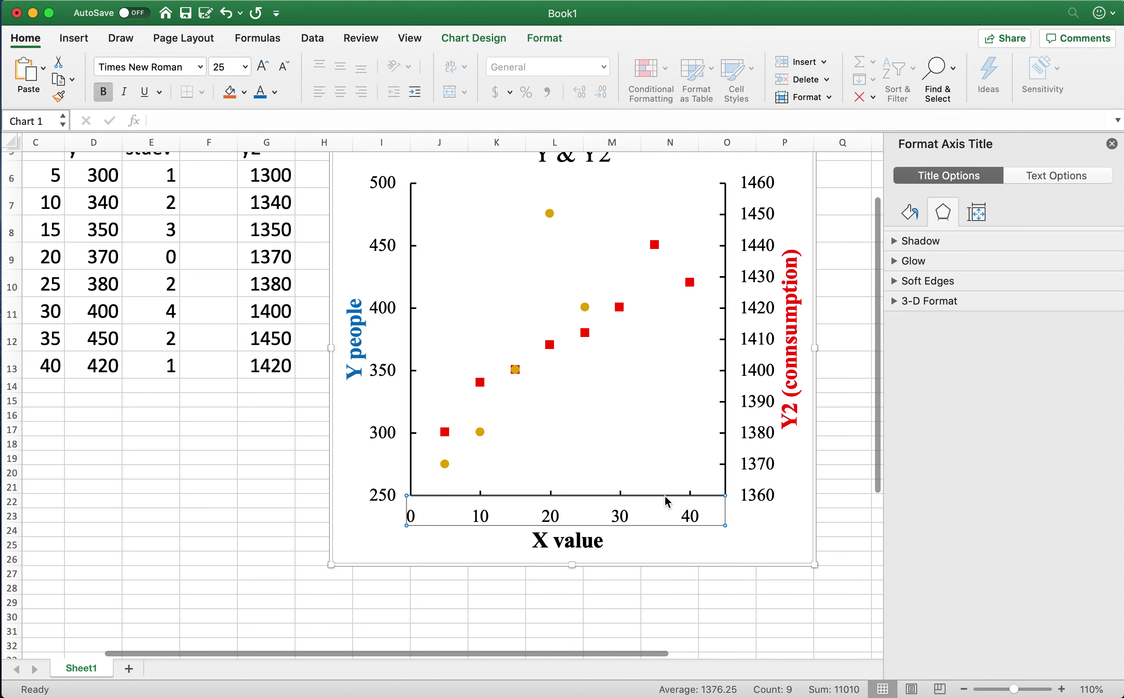
{"action": "left_click_drag", "start_coordinate": [814, 563], "coordinate": [861, 595]}
{"action": "left_click", "coordinate": [744, 506]}
{"action": "left_click_drag", "start_coordinate": [773, 526], "coordinate": [752, 492]}
Shift the plot area slightly and move the Y2, X value and Y people axis titles outward, away from the tick labels
{"action": "left_click", "coordinate": [815, 359]}
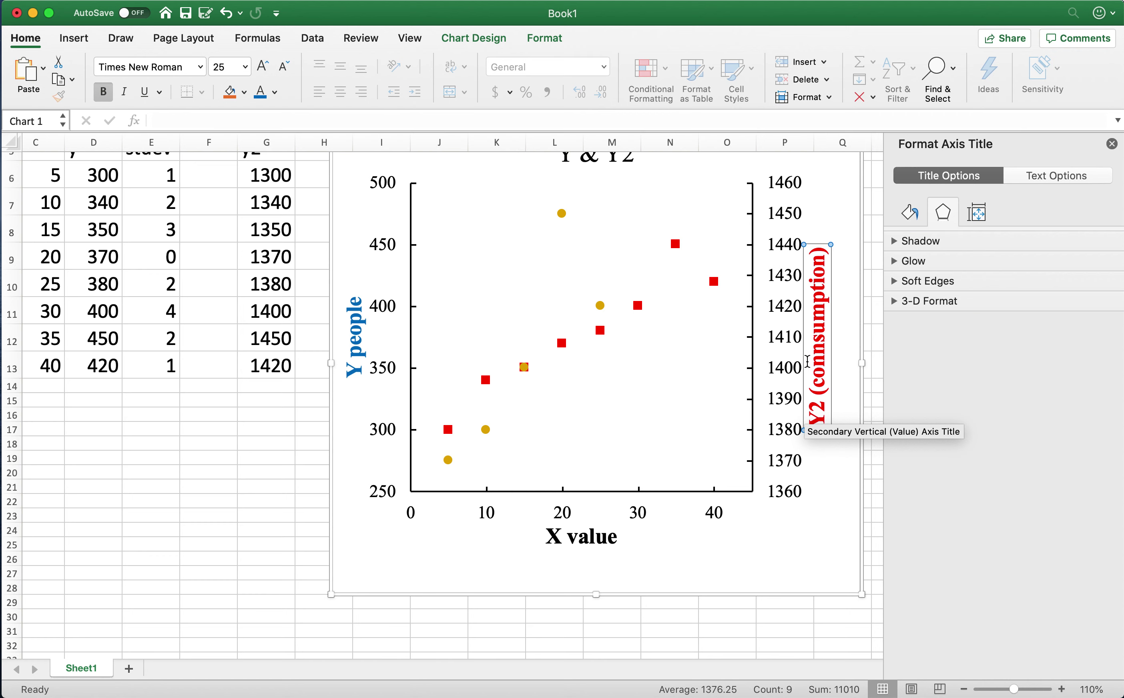
{"action": "left_click_drag", "start_coordinate": [805, 364], "coordinate": [819, 364]}
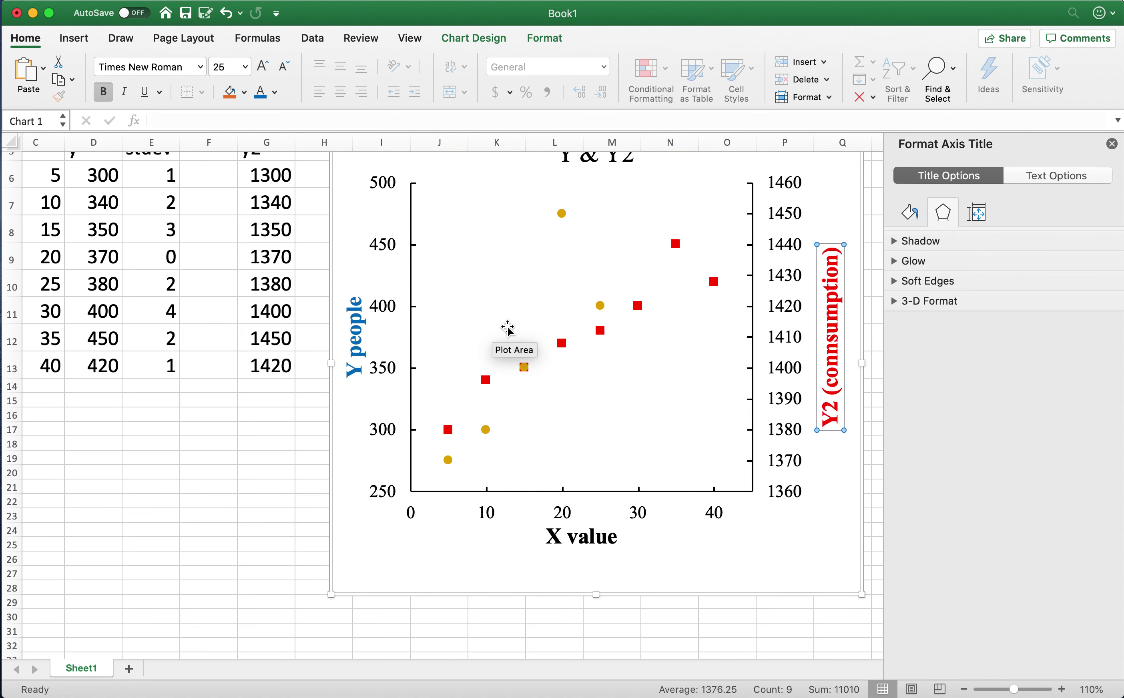
{"action": "left_click_drag", "start_coordinate": [509, 326], "coordinate": [515, 326]}
{"action": "left_click", "coordinate": [563, 537]}
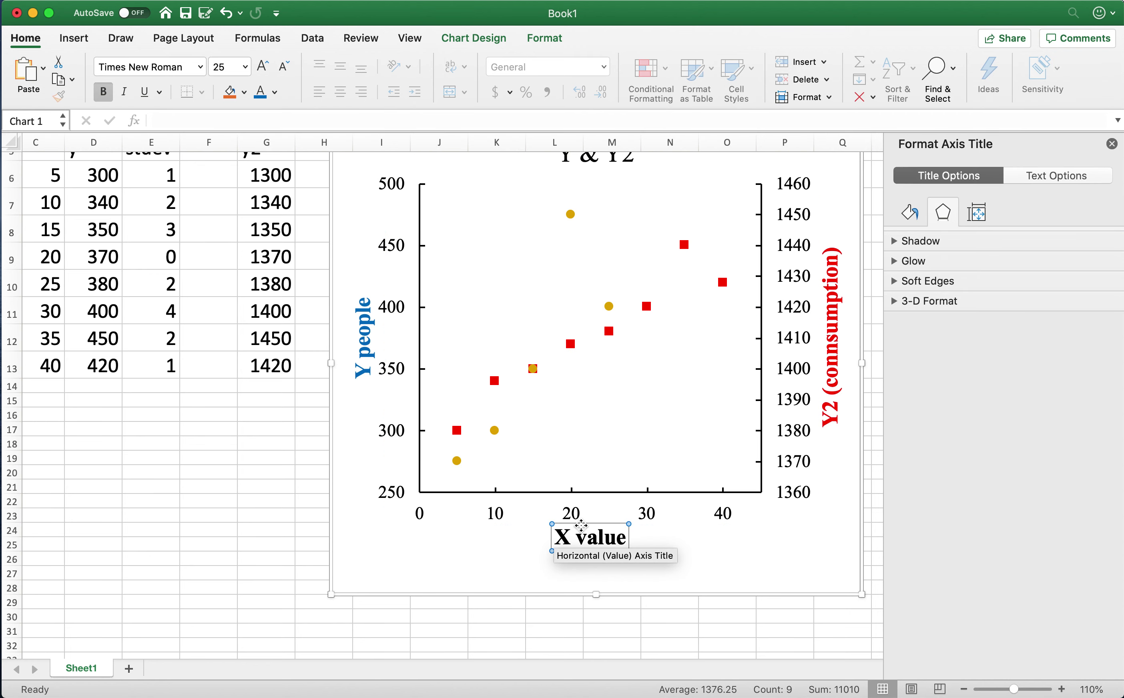
{"action": "left_click_drag", "start_coordinate": [580, 523], "coordinate": [583, 531]}
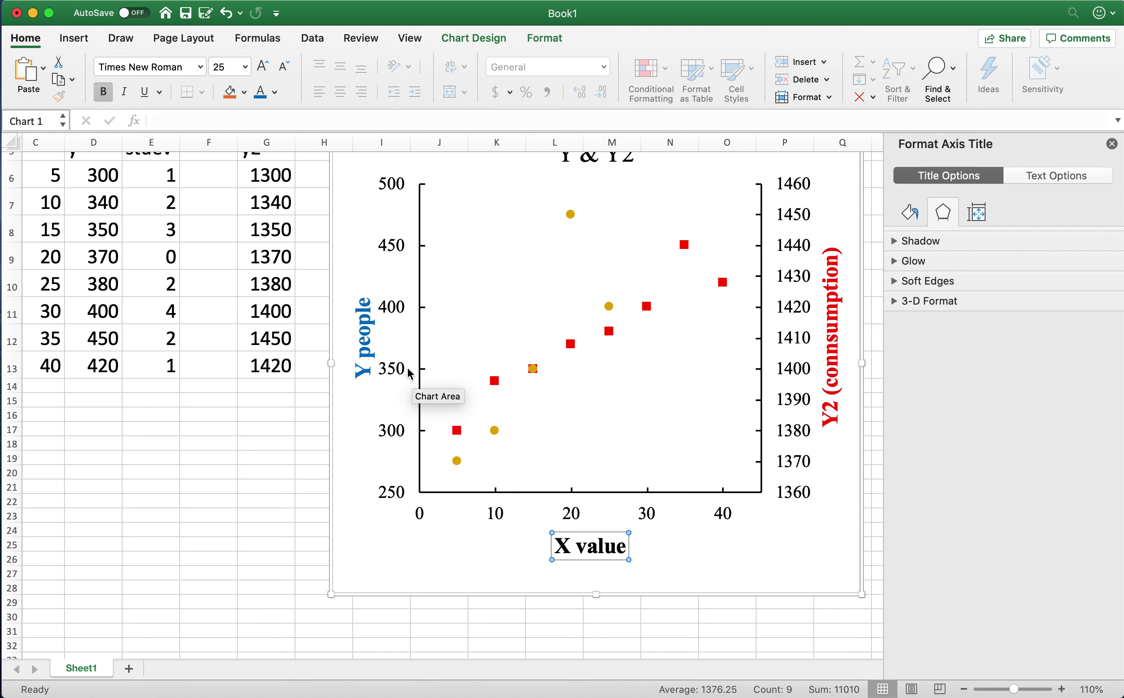
{"action": "left_click_drag", "start_coordinate": [359, 327], "coordinate": [355, 329]}
{"action": "left_click", "coordinate": [356, 247]}
Add a linear trendline to the red y data series
{"action": "scroll", "coordinate": [358, 249], "scroll_direction": "up", "scroll_amount": 3}
{"action": "scroll", "coordinate": [358, 249], "scroll_direction": "left", "scroll_amount": 1}
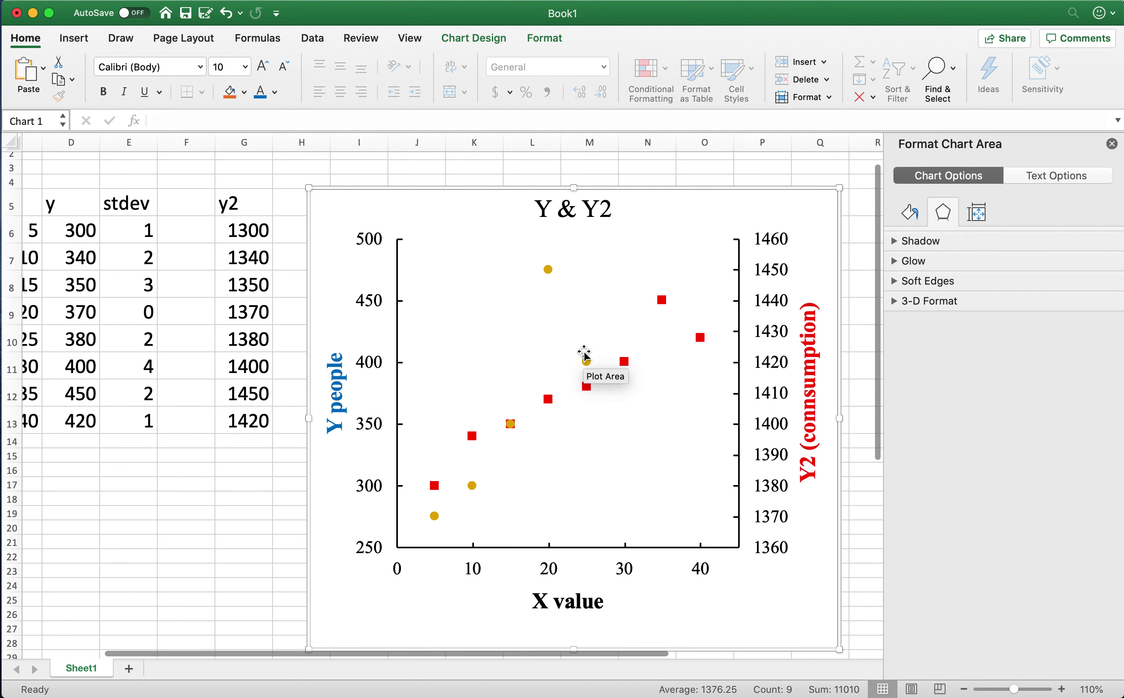
{"action": "right_click", "coordinate": [624, 363]}
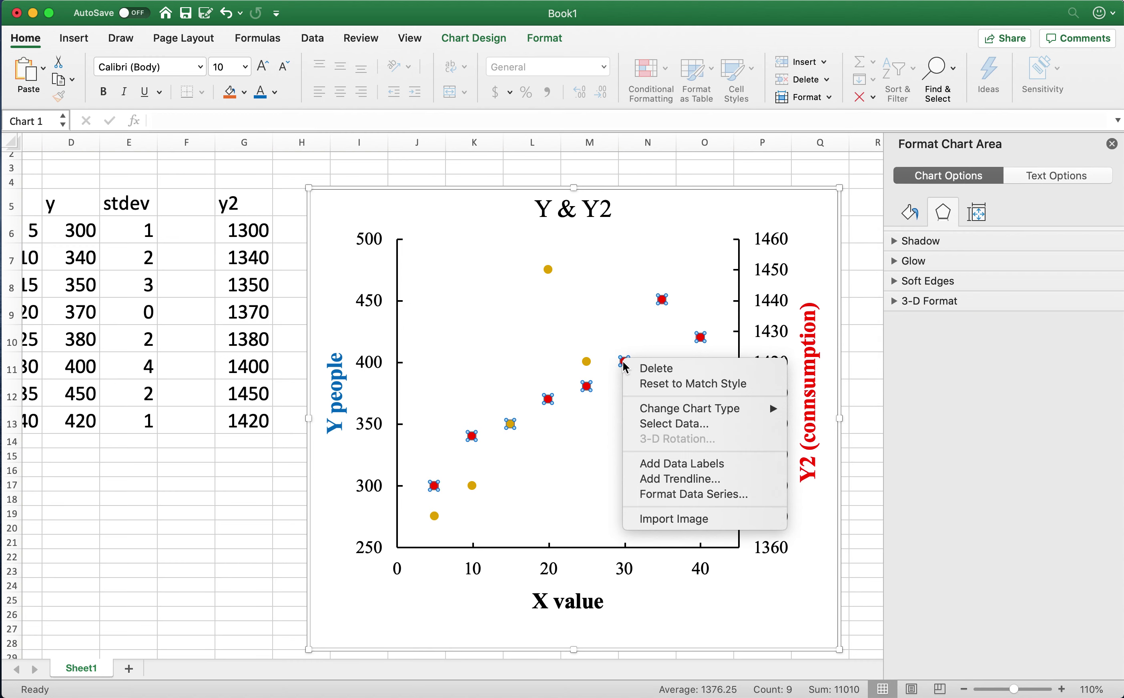
{"action": "left_click", "coordinate": [652, 480]}
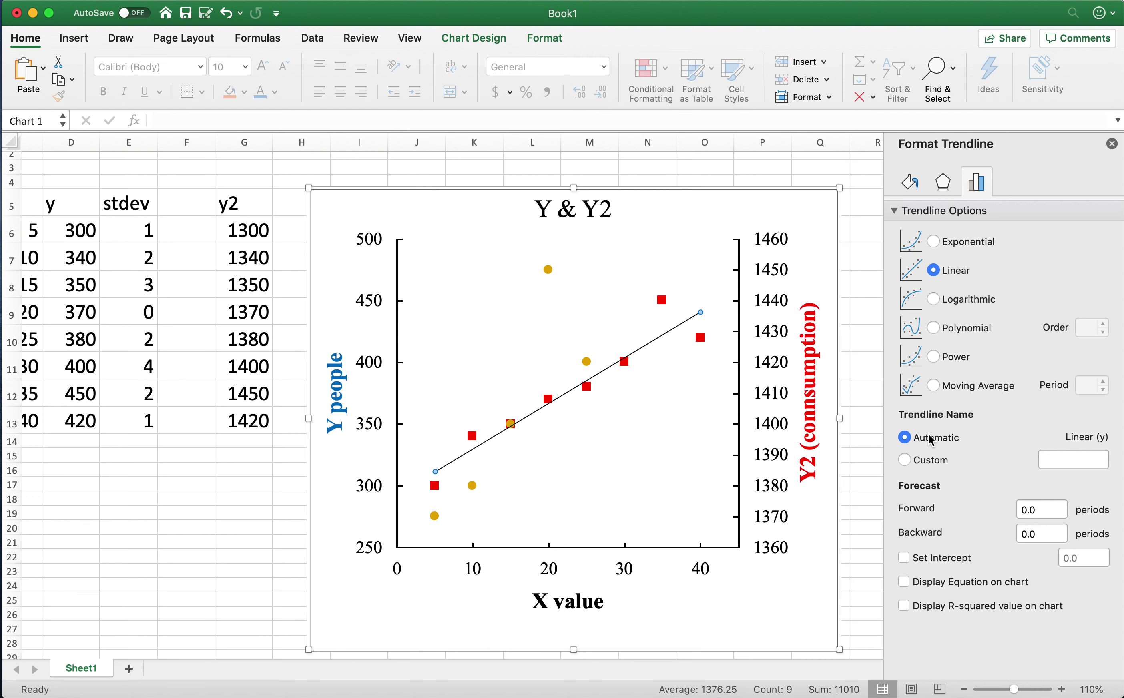
Style the y trendline as a blue dashed line
{"action": "left_click", "coordinate": [544, 38]}
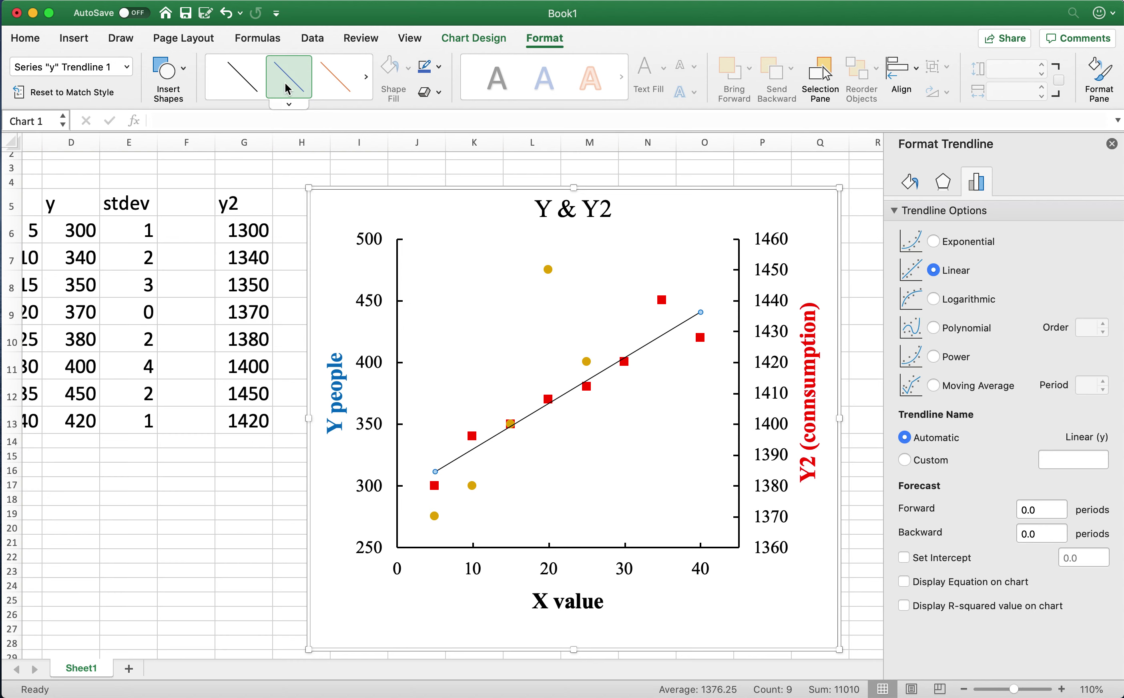
{"action": "left_click", "coordinate": [299, 88]}
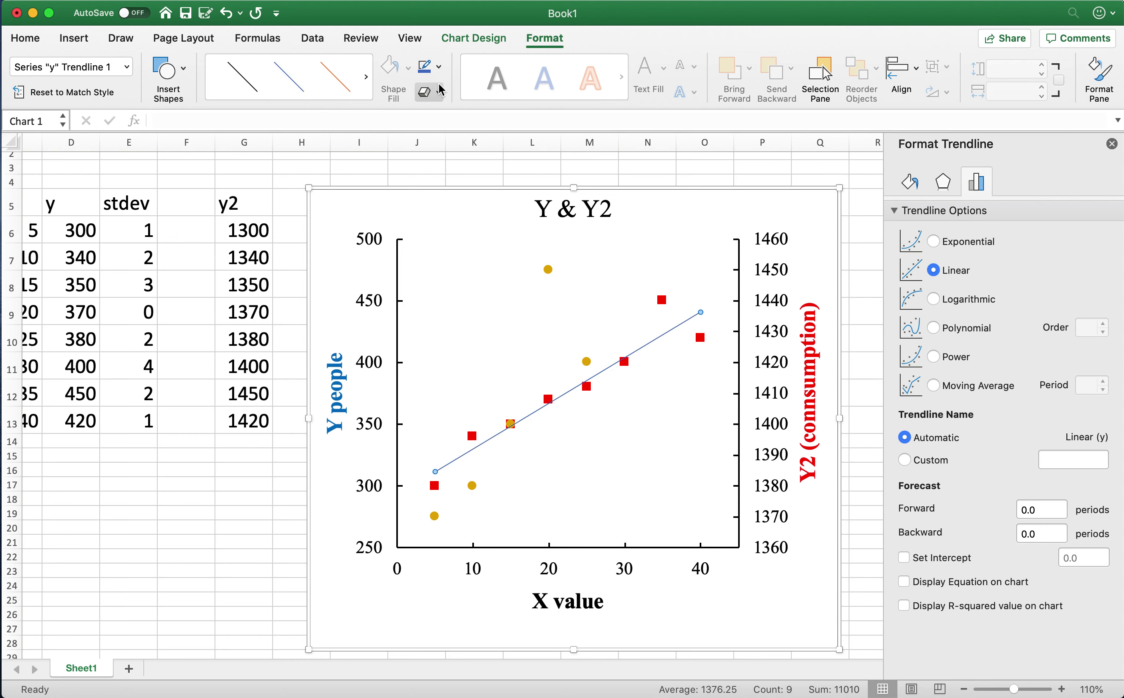
{"action": "left_click", "coordinate": [441, 68]}
{"action": "mouse_move", "coordinate": [529, 358]}
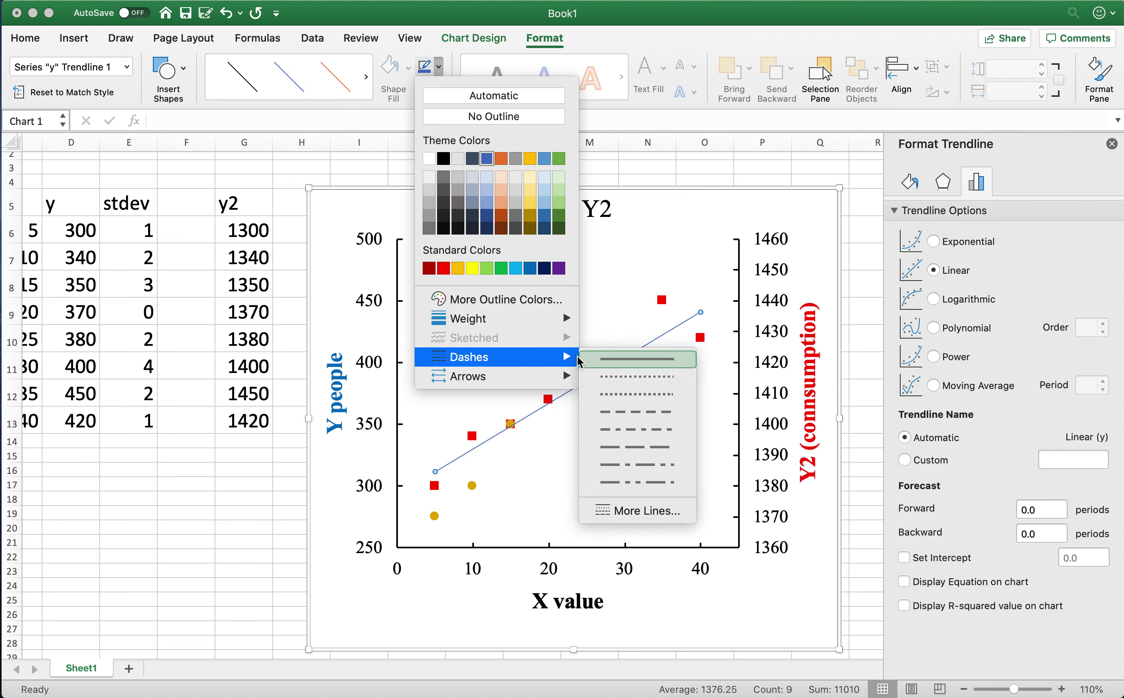
{"action": "left_click", "coordinate": [615, 412]}
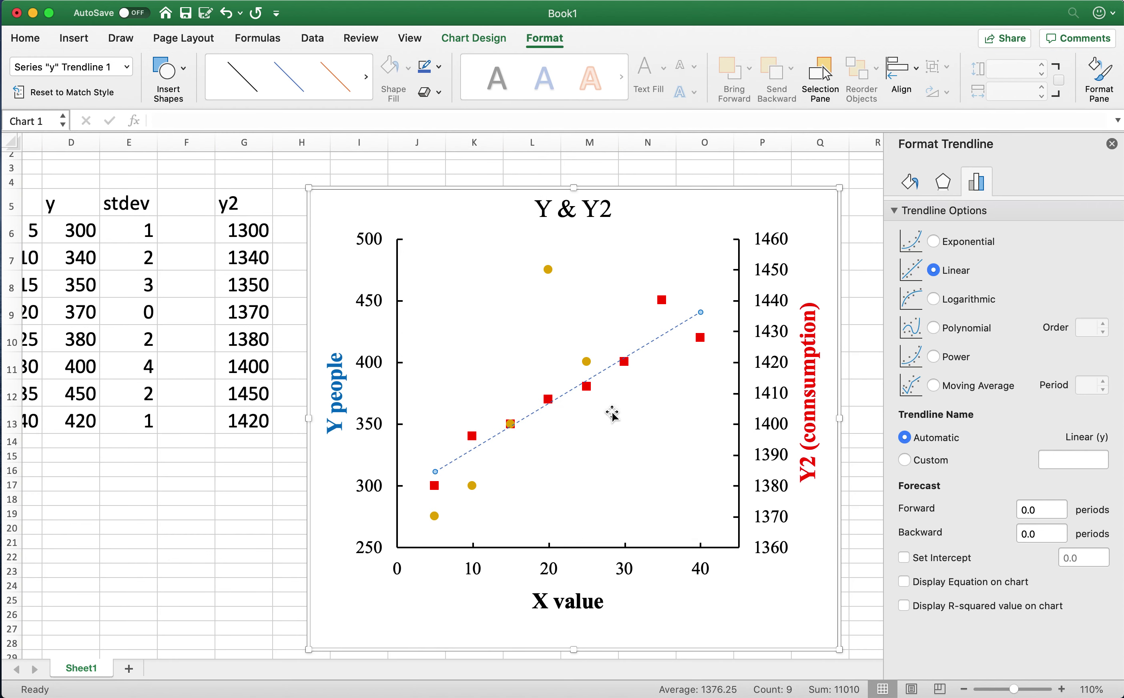
Set the trendline's forward and backward forecast to 0.5 periods each
{"action": "left_click", "coordinate": [1043, 509]}
{"action": "key", "text": "BackSpace"}
{"action": "type", "text": "5"}
{"action": "left_click", "coordinate": [1045, 527]}
{"action": "key", "text": "BackSpace"}
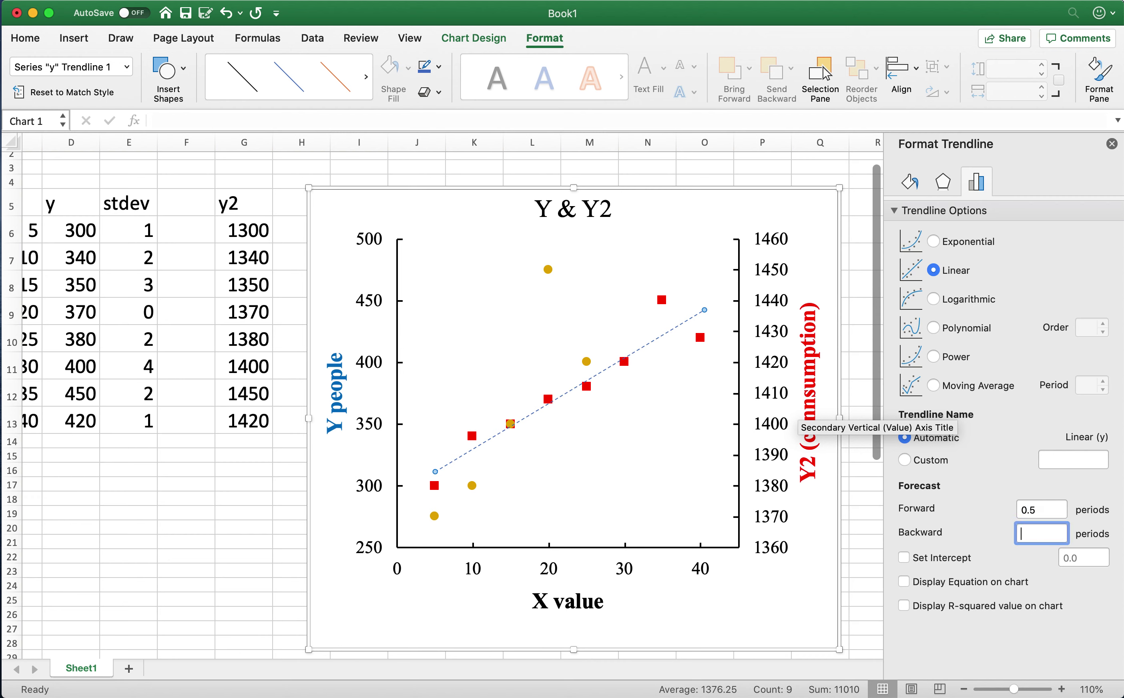
{"action": "type", "text": "0.5"}
Set the trendline's forward and backward forecast to 1 period each
{"action": "left_click", "coordinate": [1049, 508]}
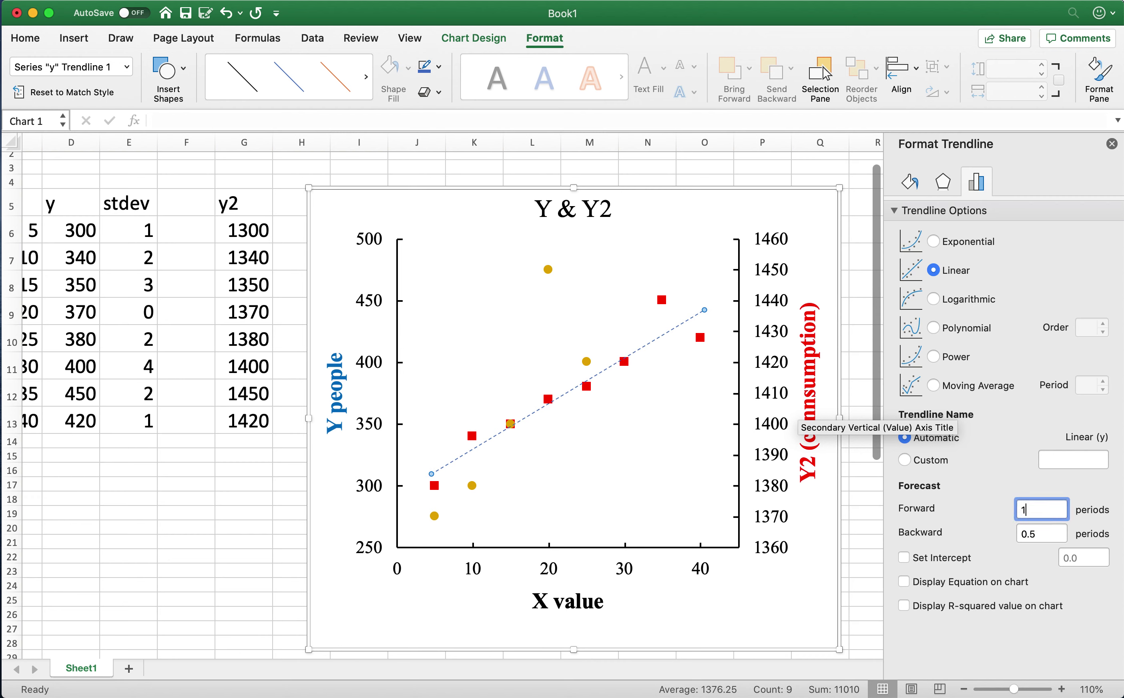
{"action": "key", "text": "Tab"}
{"action": "type", "text": "1"}
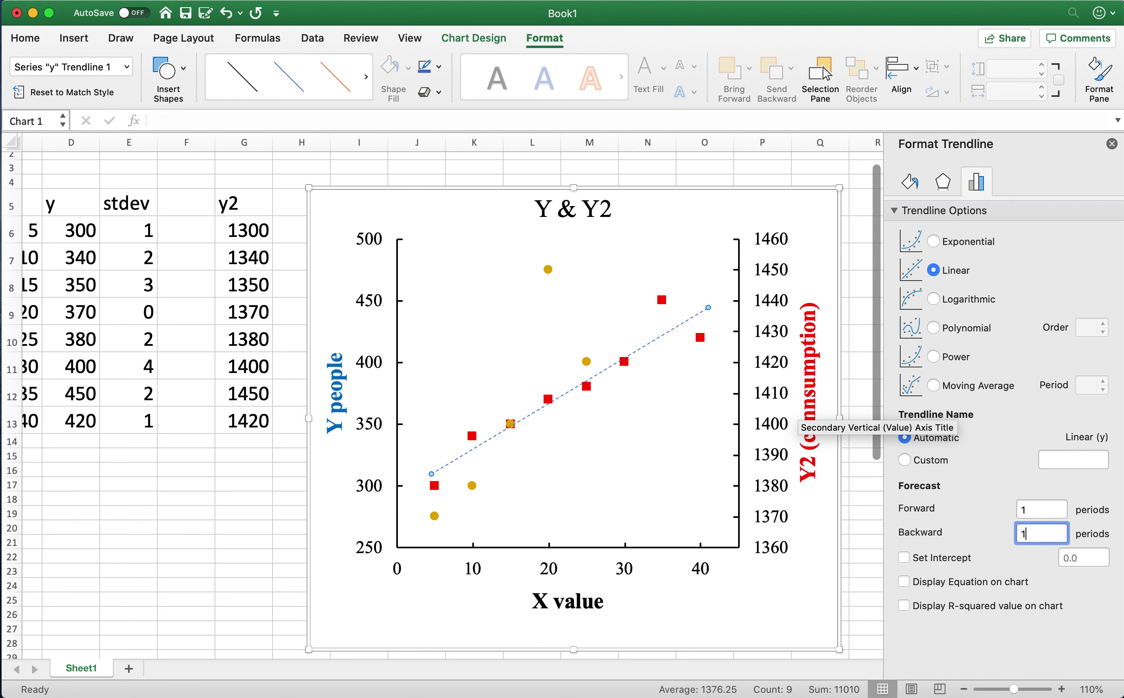
Extend the trendline forecast to 5 periods both forward and backward
{"action": "left_click", "coordinate": [1048, 509]}
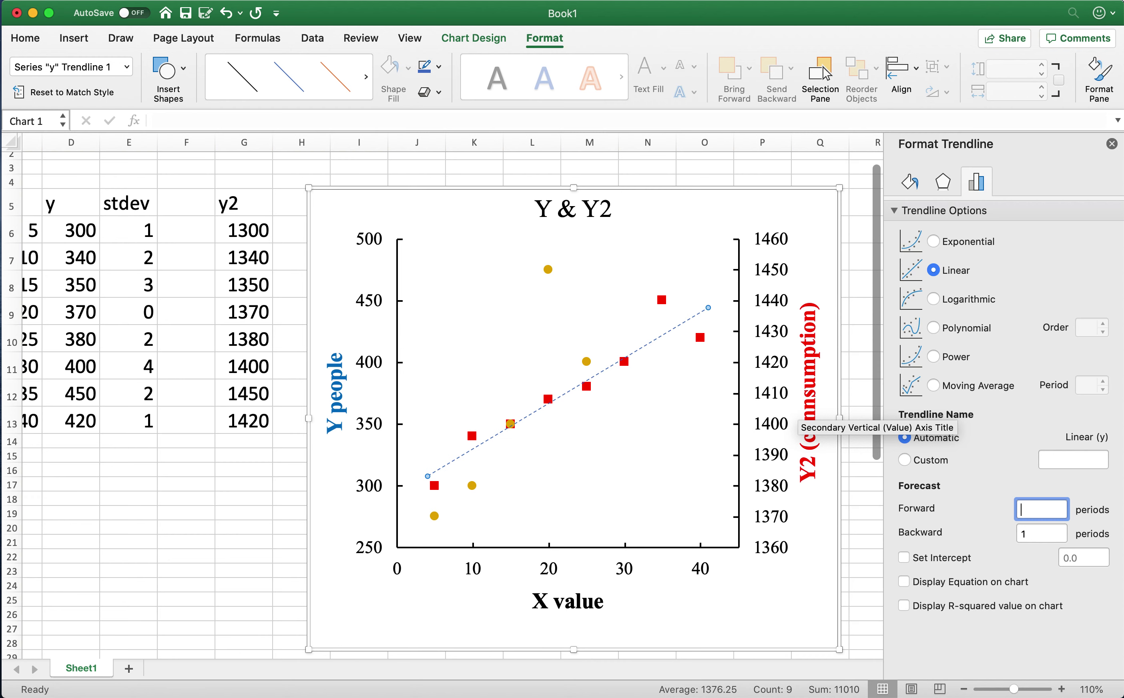
{"action": "key", "text": "Tab"}
{"action": "type", "text": "5"}
Display the y trendline's equation on the chart and move it beneath the line
{"action": "left_click", "coordinate": [903, 582]}
{"action": "left_click_drag", "start_coordinate": [701, 244], "coordinate": [611, 412]}
{"action": "left_click", "coordinate": [701, 284]}
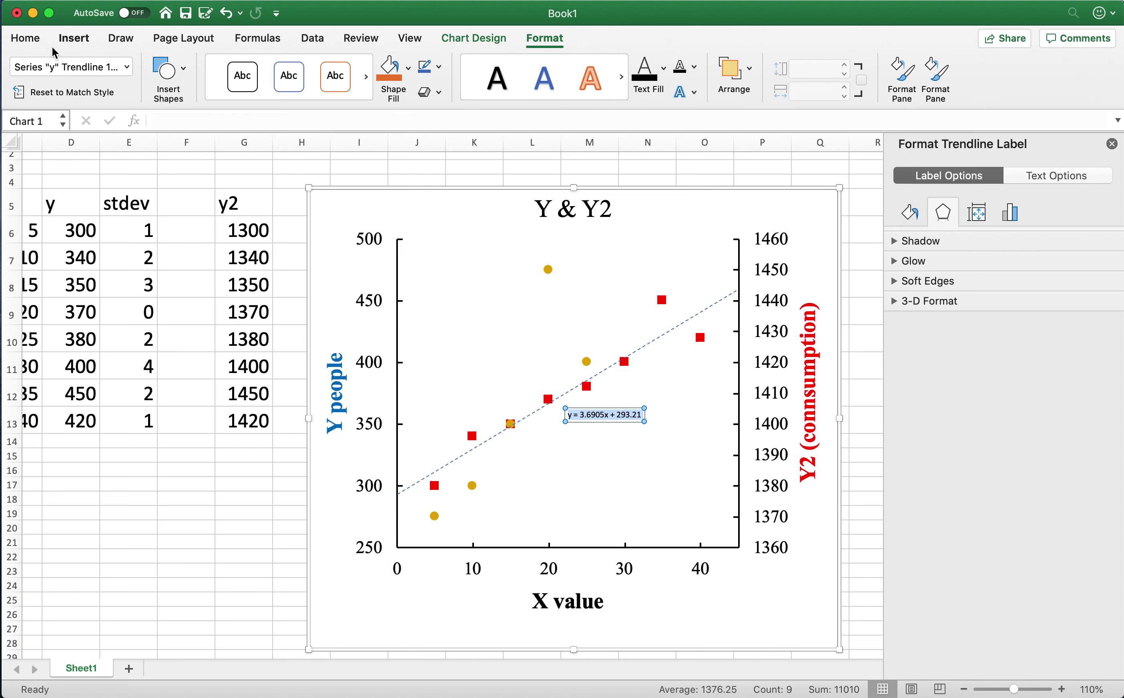
Set the trendline equation to Times New Roman size 20 and move it into the clear space below the trendline
{"action": "left_click", "coordinate": [74, 38]}
{"action": "left_click", "coordinate": [25, 38]}
{"action": "left_click", "coordinate": [118, 63]}
{"action": "type", "text": "Times New Roman"}
{"action": "key", "text": "Return"}
{"action": "left_click", "coordinate": [264, 66]}
{"action": "left_click", "coordinate": [263, 67]}
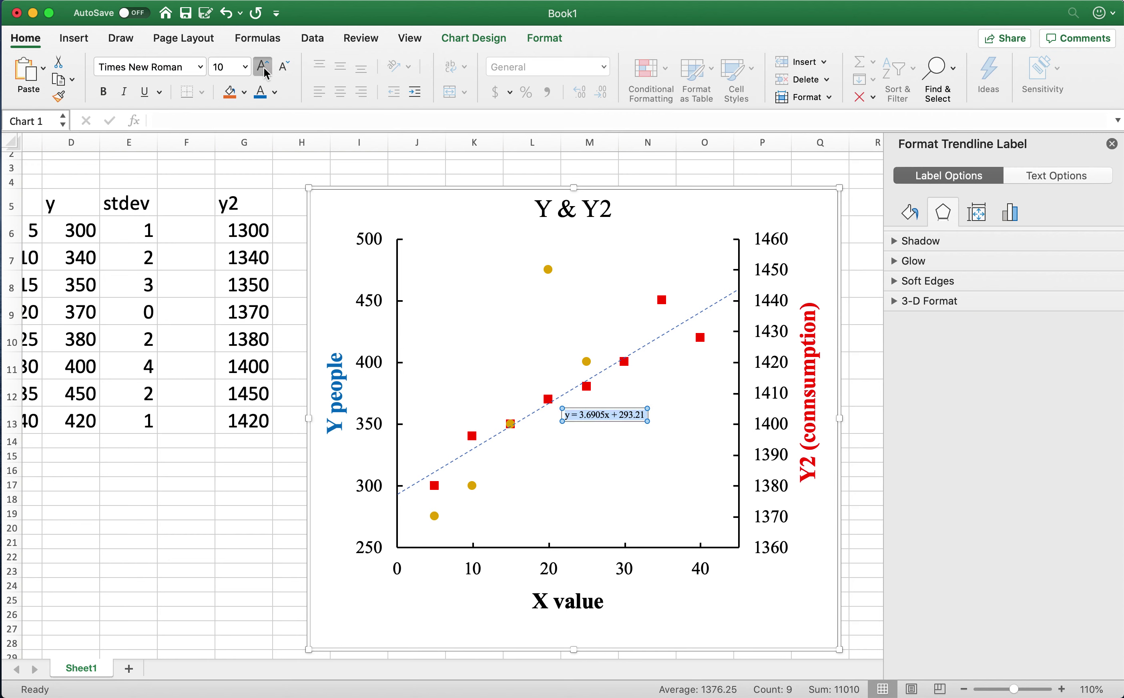
{"action": "left_click", "coordinate": [263, 67]}
{"action": "left_click", "coordinate": [264, 67]}
{"action": "left_click", "coordinate": [264, 66]}
{"action": "left_click", "coordinate": [263, 67]}
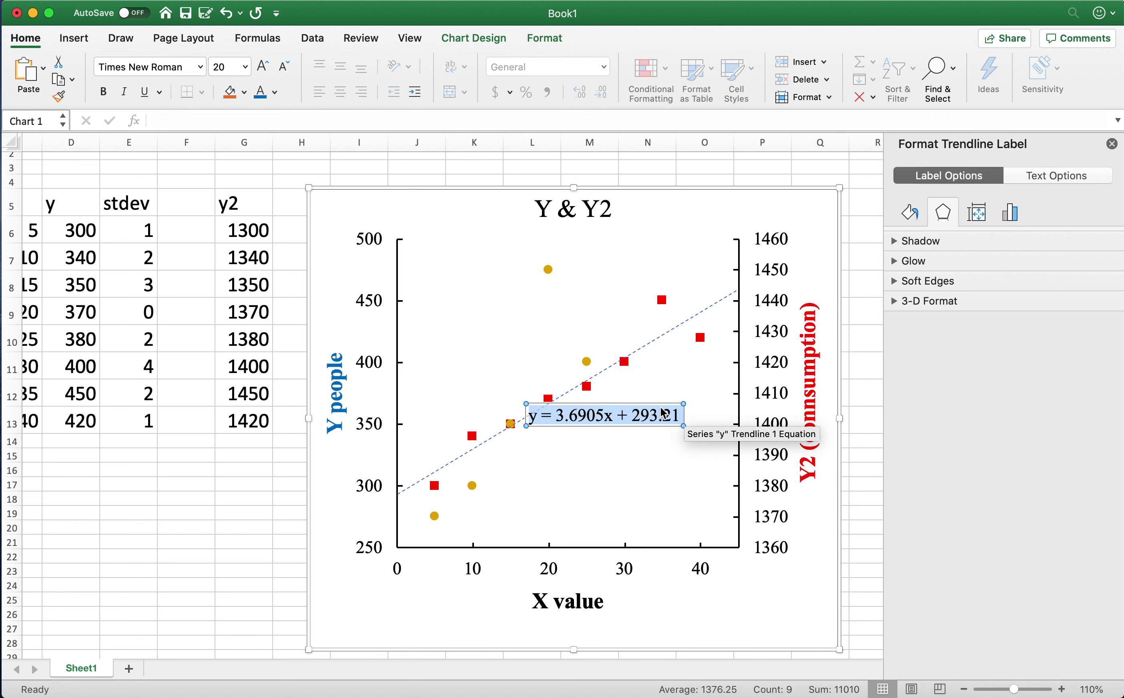
{"action": "left_click_drag", "start_coordinate": [660, 405], "coordinate": [690, 430]}
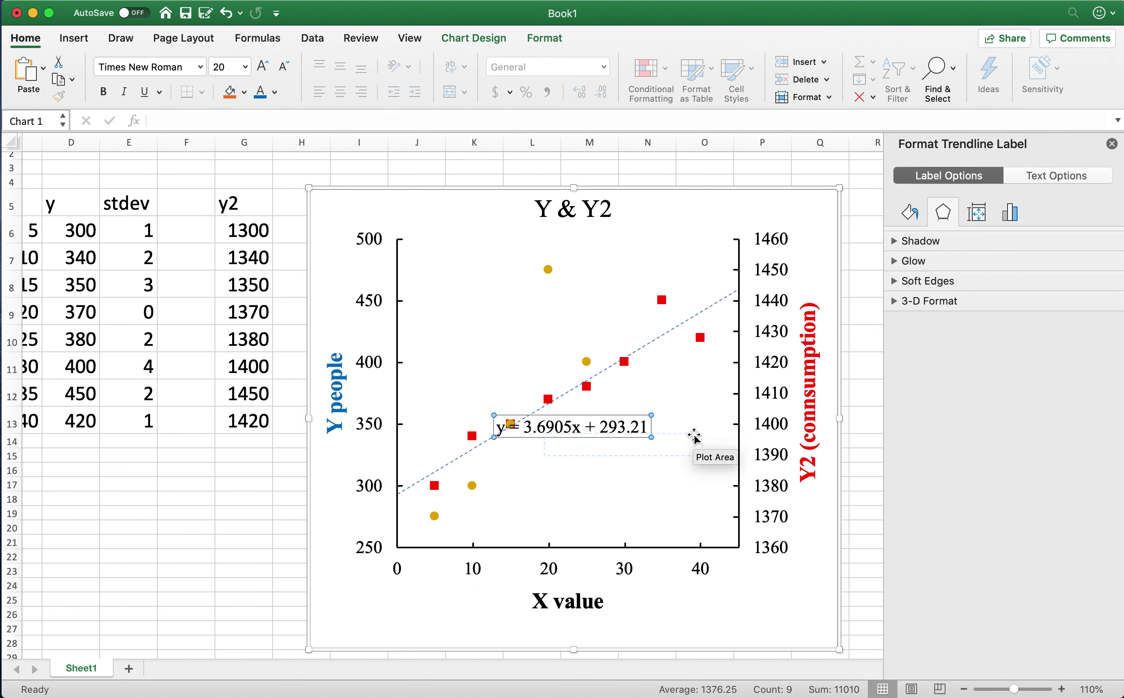
{"action": "left_click", "coordinate": [677, 392]}
Add standard deviation error bars to the y series
{"action": "left_click", "coordinate": [549, 401]}
{"action": "scroll", "coordinate": [142, 342], "scroll_direction": "left", "scroll_amount": 2}
{"action": "scroll", "coordinate": [141, 342], "scroll_direction": "up", "scroll_amount": 1}
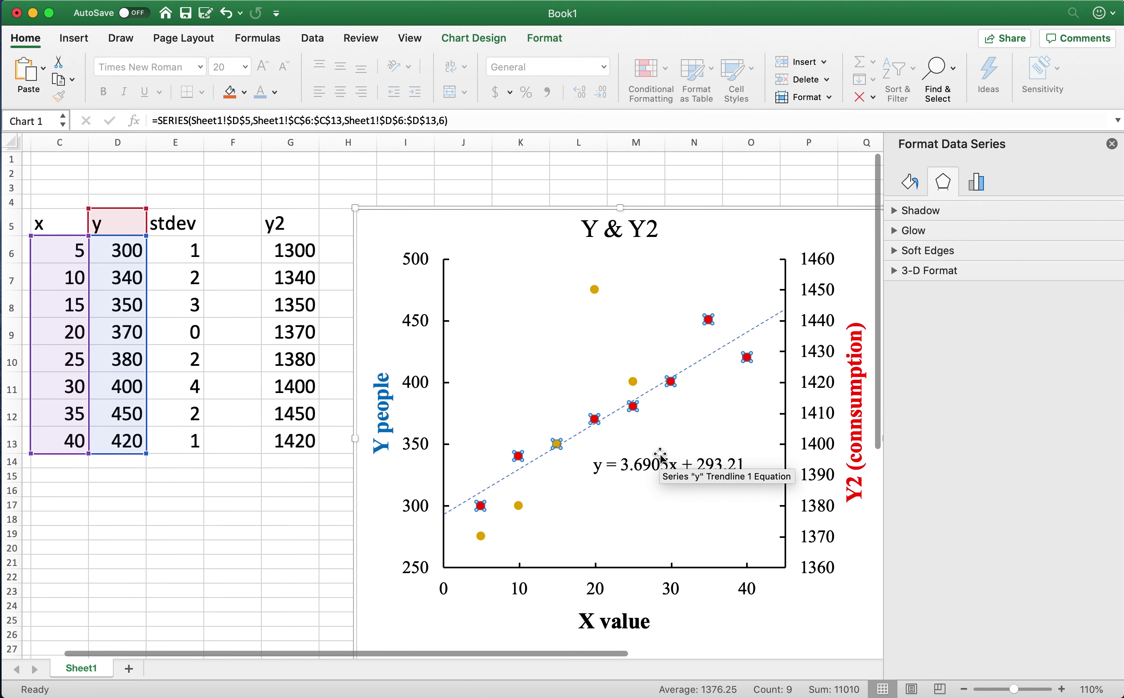
{"action": "left_click", "coordinate": [475, 39]}
{"action": "left_click", "coordinate": [30, 70]}
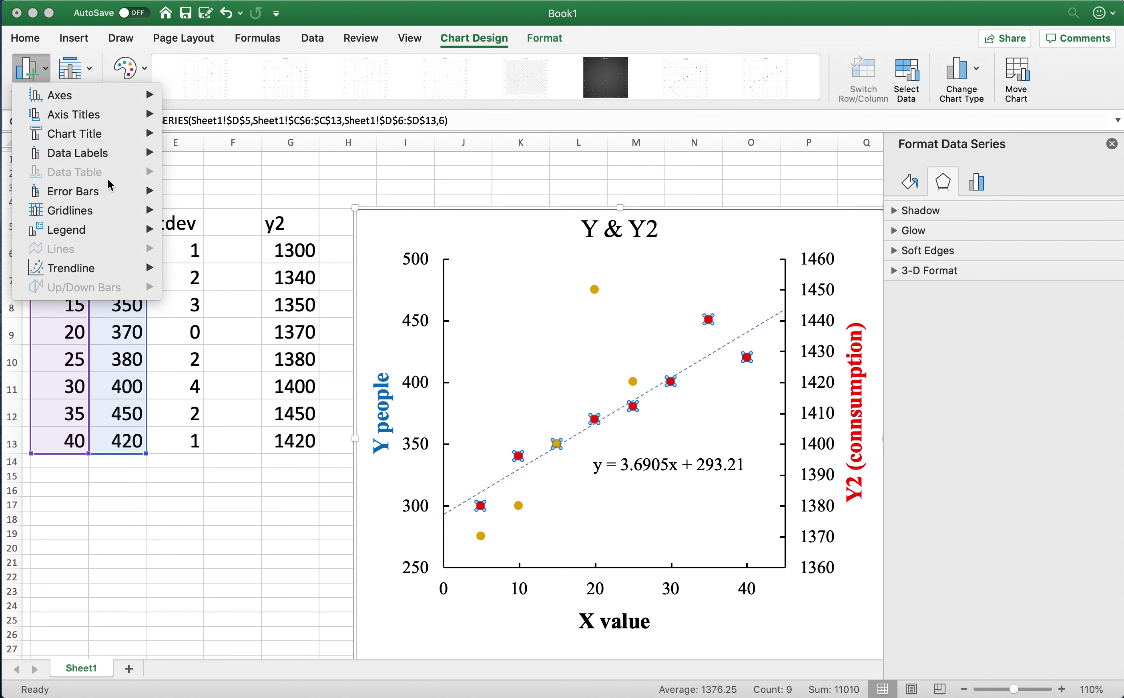
{"action": "mouse_move", "coordinate": [111, 199]}
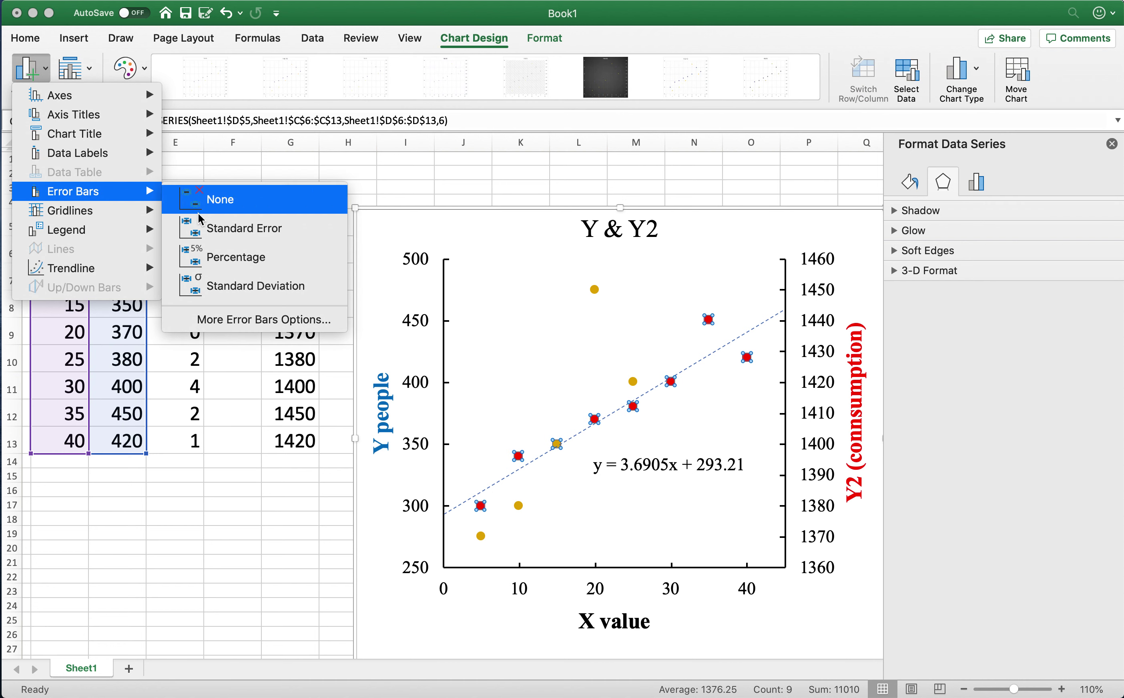
{"action": "left_click", "coordinate": [219, 287]}
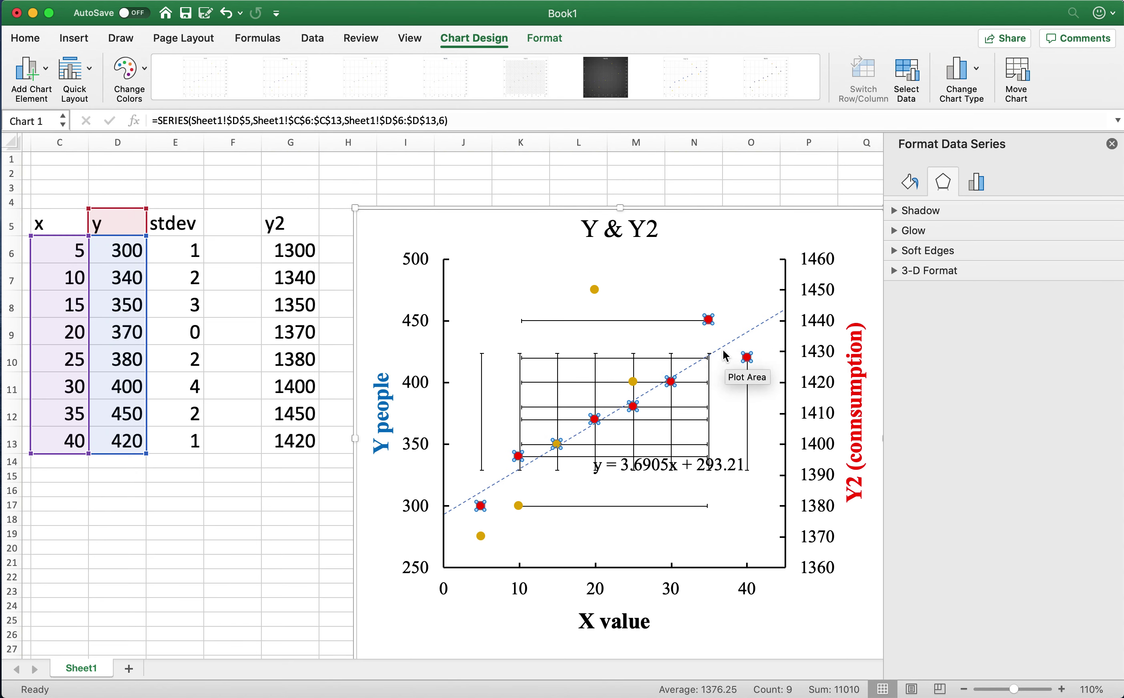
Set the y series' horizontal error bars to 0 standard deviations
{"action": "left_click", "coordinate": [625, 320]}
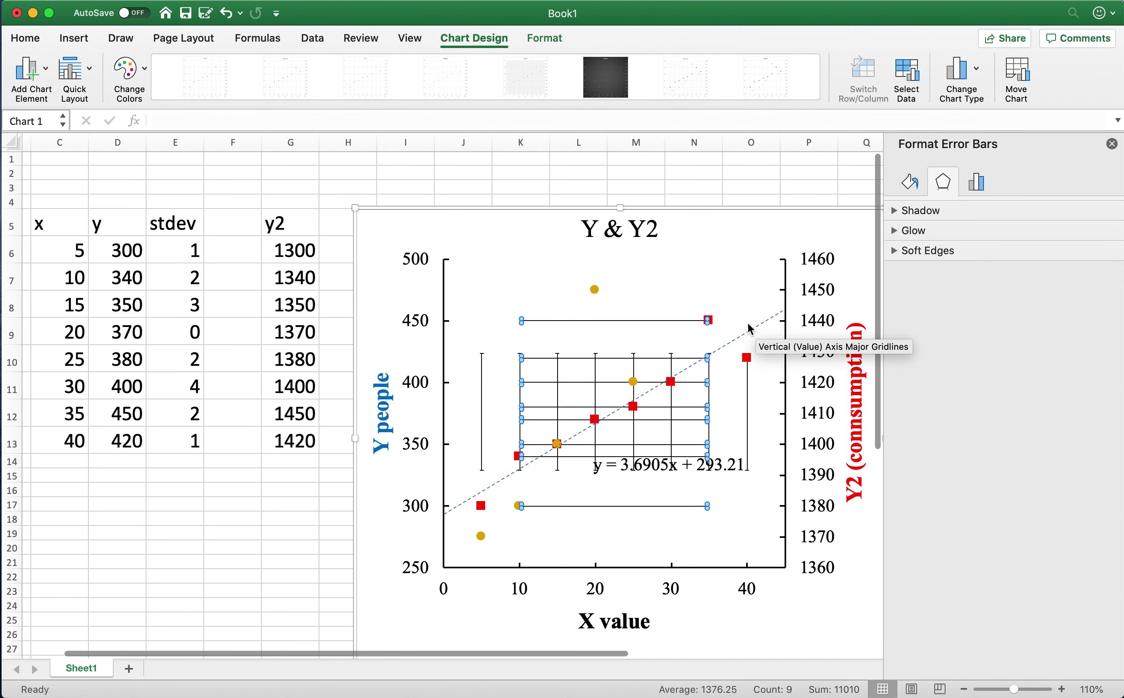
{"action": "right_click", "coordinate": [690, 320]}
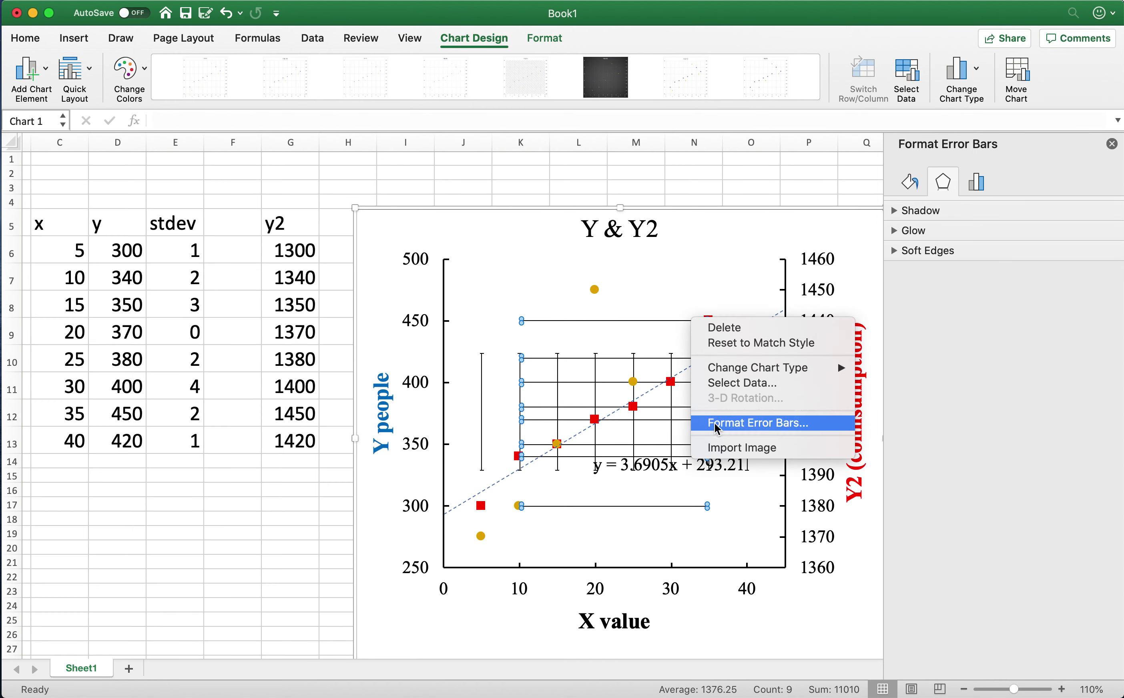
{"action": "left_click", "coordinate": [717, 427]}
{"action": "left_click", "coordinate": [1070, 443]}
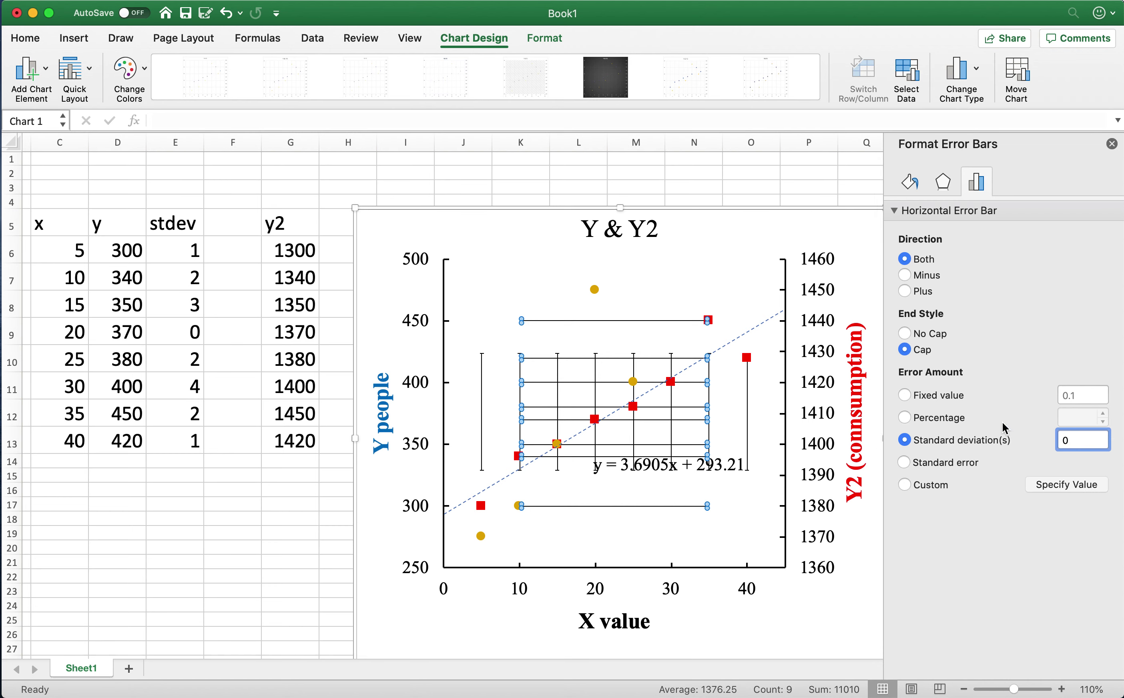
{"action": "left_click", "coordinate": [748, 406]}
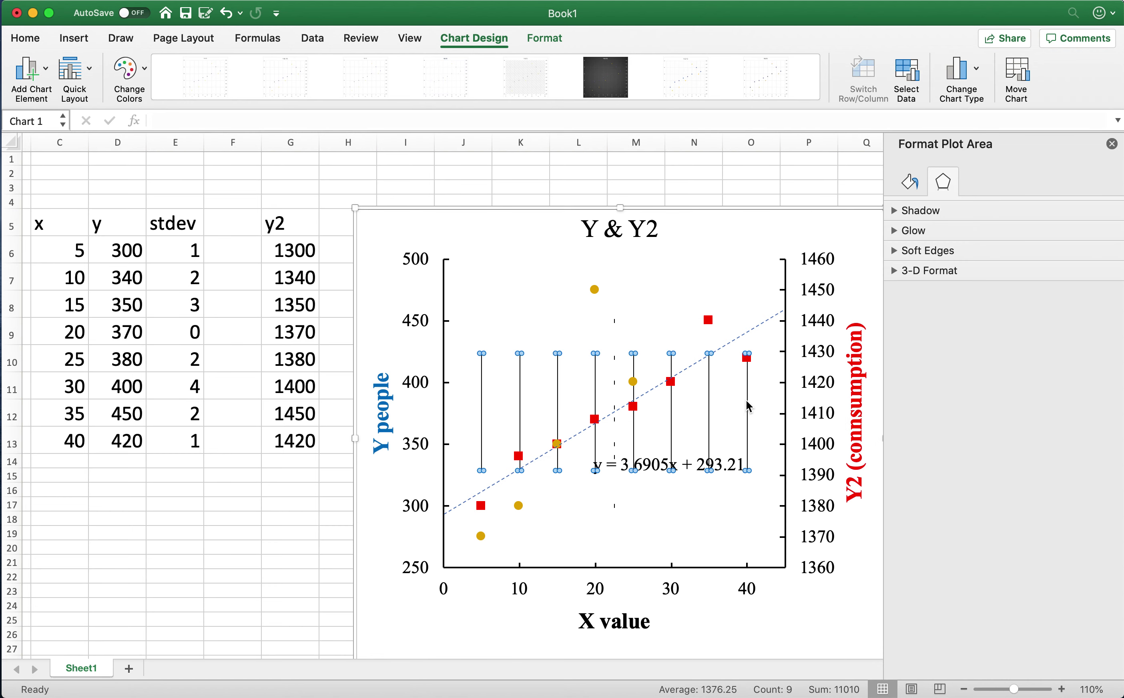
Delete the y series' horizontal error bars and undo the accidental deletion of the chart
{"action": "left_click", "coordinate": [616, 386]}
{"action": "key", "text": "Delete"}
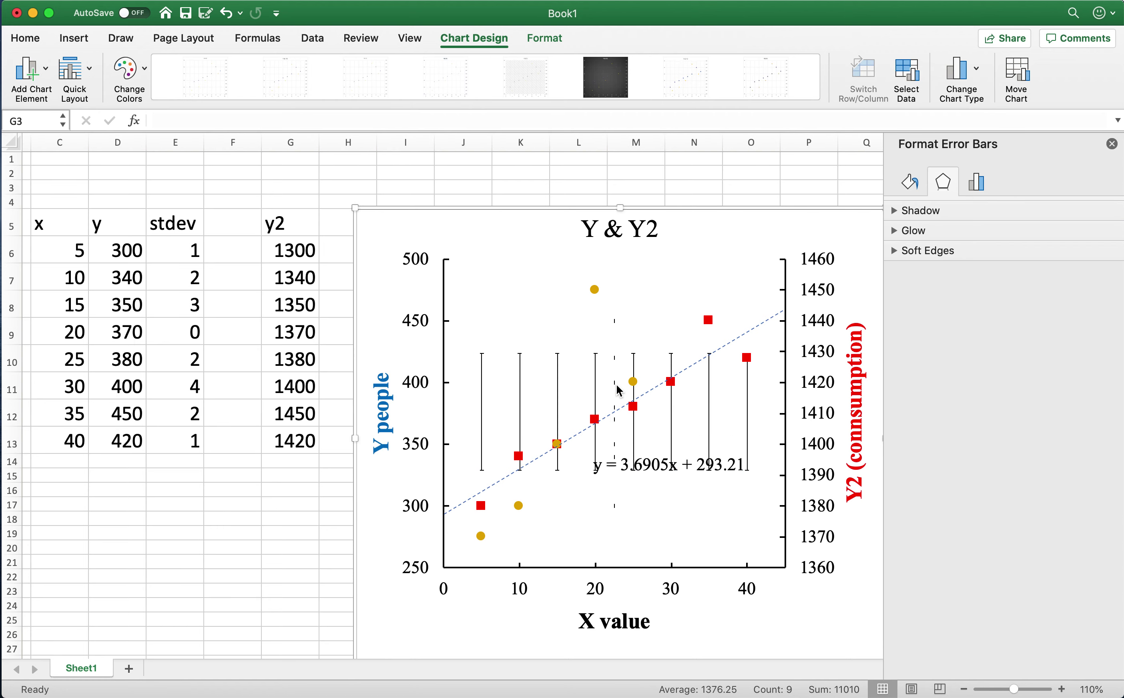
{"action": "key", "text": "Delete"}
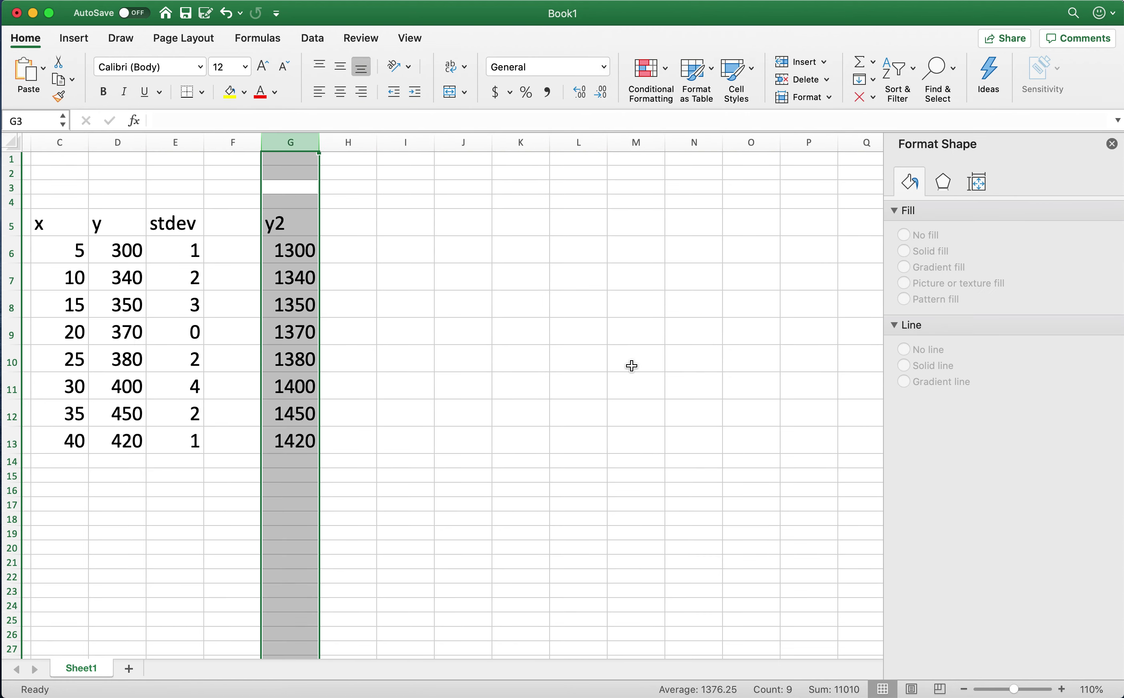
{"action": "key", "text": "super+z"}
Switch the error amount of the y series' vertical error bars to Custom
{"action": "left_click", "coordinate": [634, 371]}
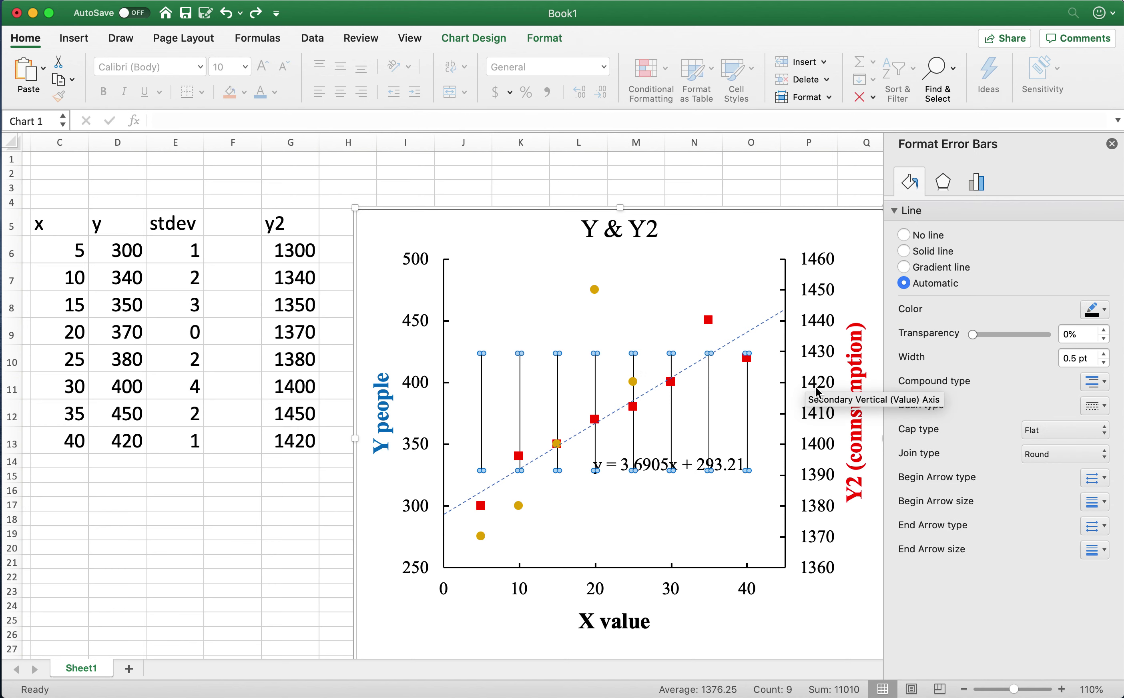
{"action": "left_click", "coordinate": [671, 368]}
{"action": "right_click", "coordinate": [671, 370]}
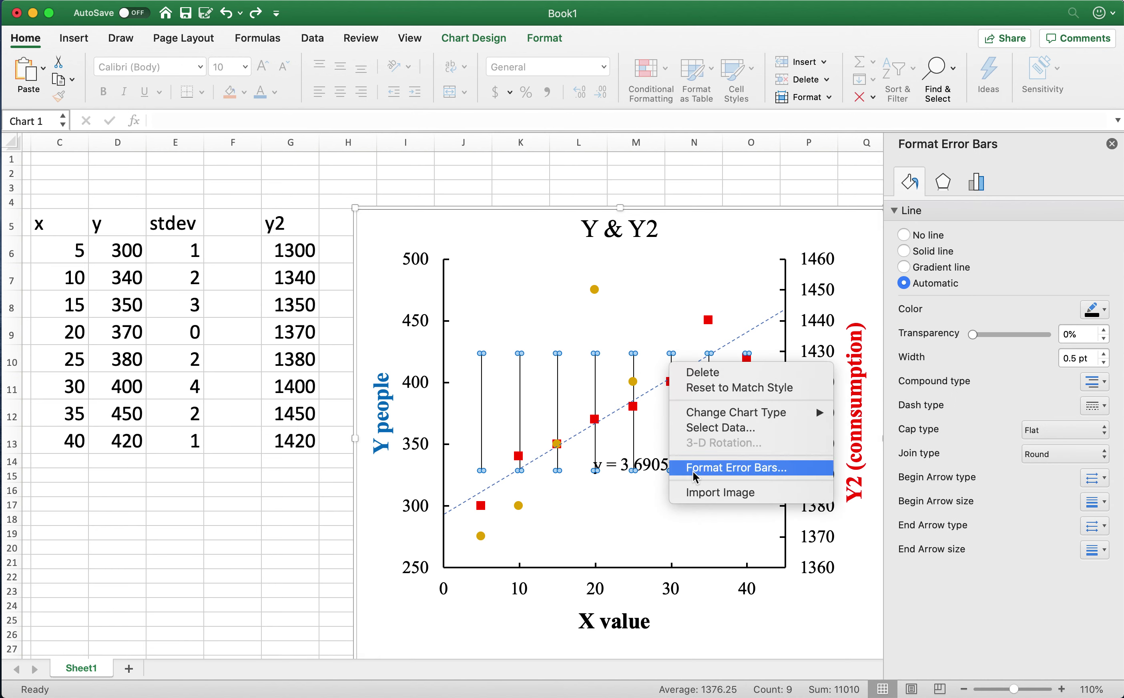
{"action": "left_click", "coordinate": [693, 470]}
{"action": "left_click", "coordinate": [929, 486]}
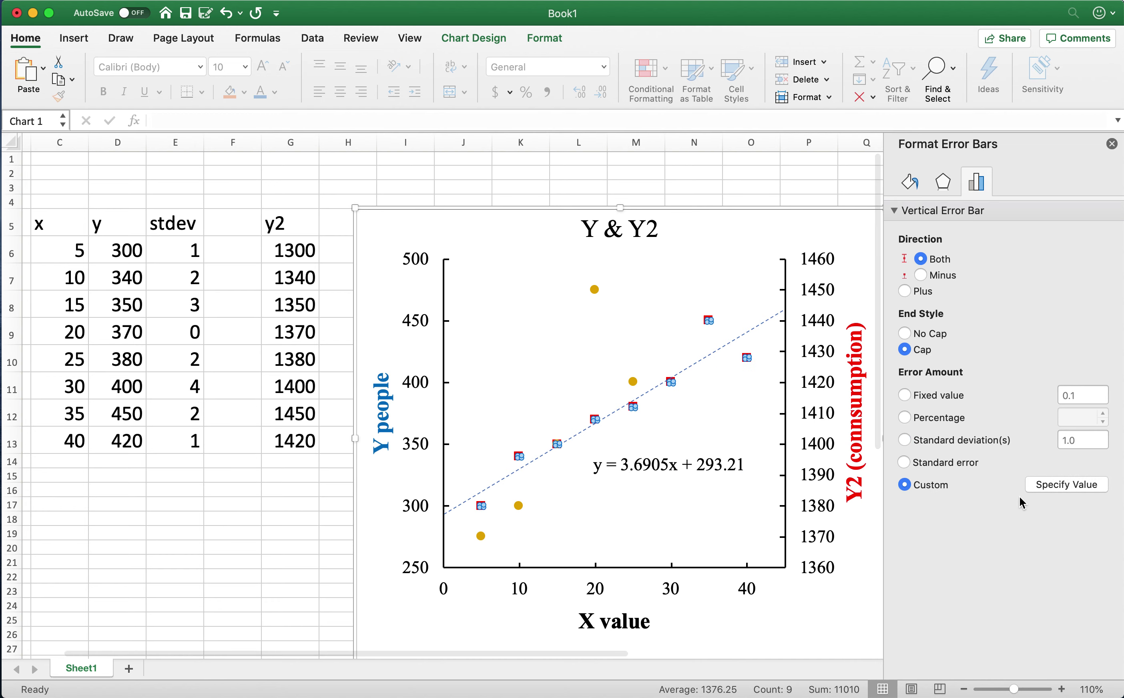
Specify the stdev range =Sheet1!$E$6:$E$13 as the custom positive error value
{"action": "left_click", "coordinate": [1038, 485]}
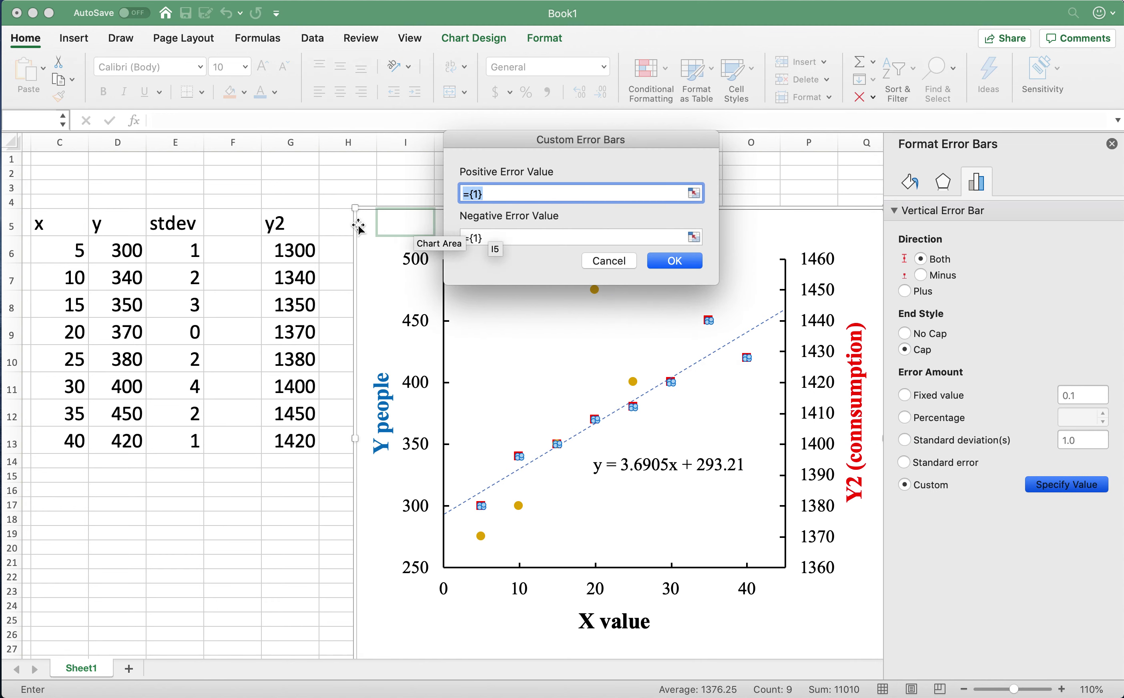
{"action": "left_click", "coordinate": [302, 241]}
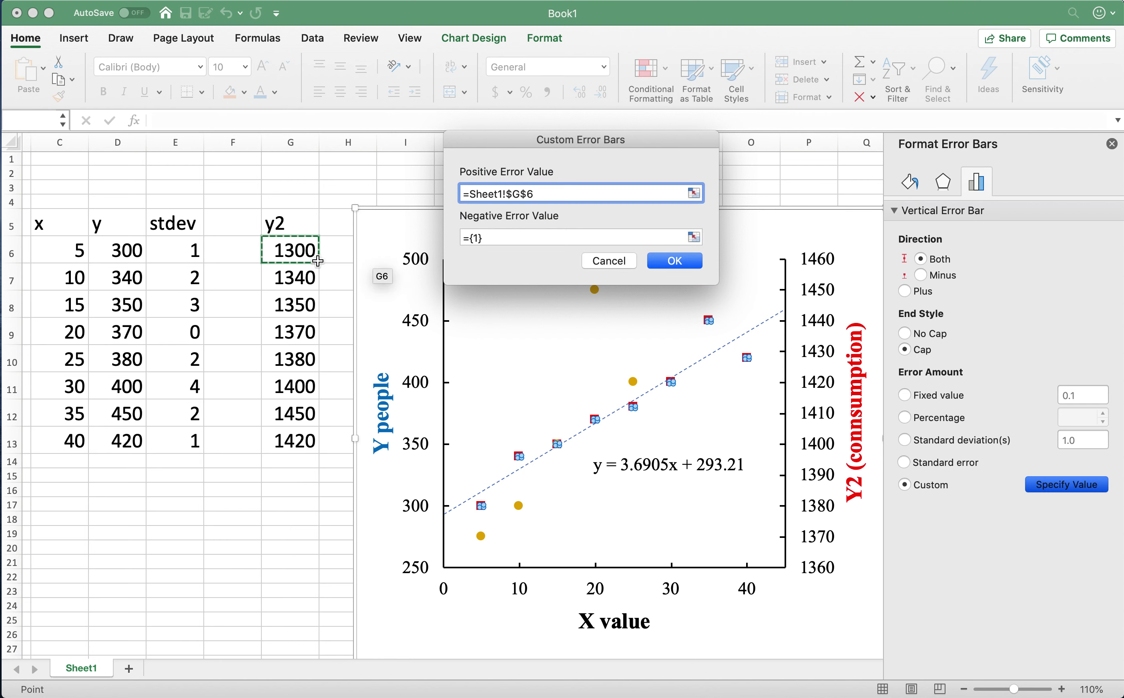
{"action": "left_click_drag", "start_coordinate": [317, 262], "coordinate": [308, 444]}
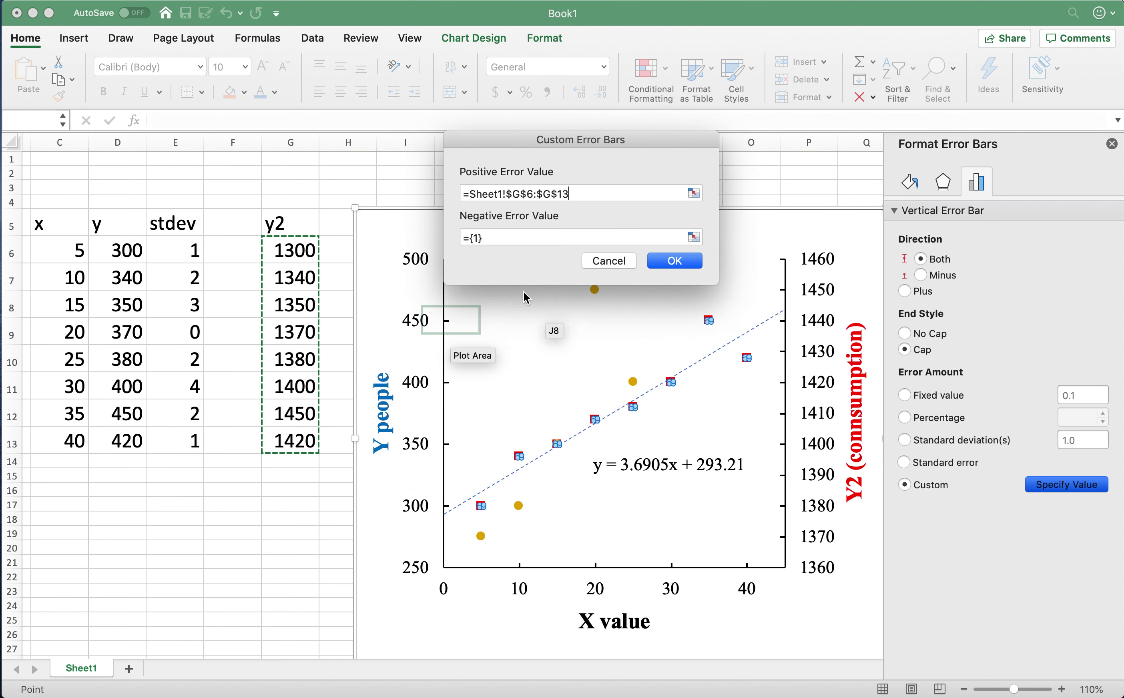
{"action": "double_click", "coordinate": [515, 192]}
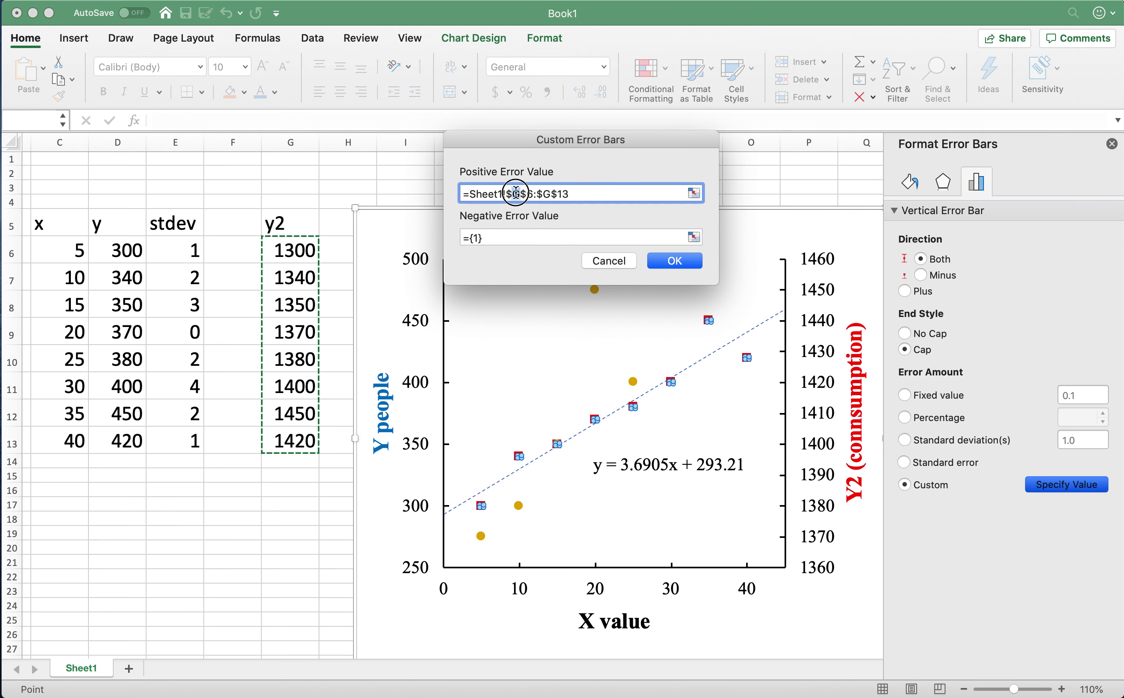
{"action": "type", "text": "E"}
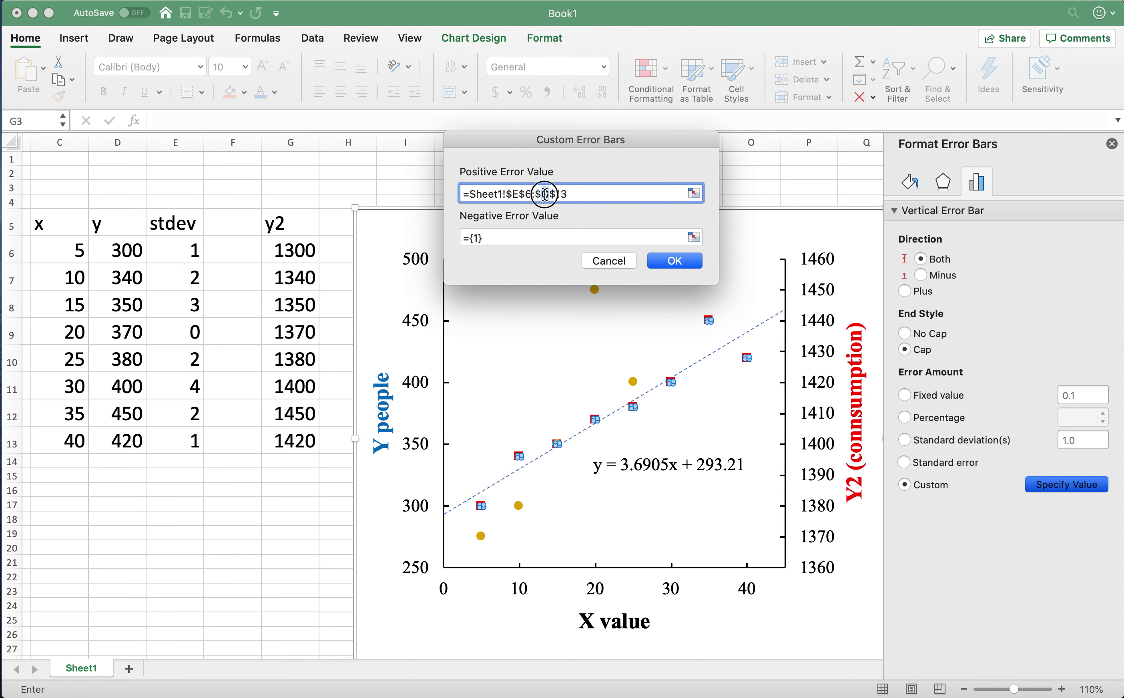
Specify =Sheet1!$E$6:$E$13 as the custom negative error value, apply it and deselect the error bars
{"action": "left_click", "coordinate": [505, 237]}
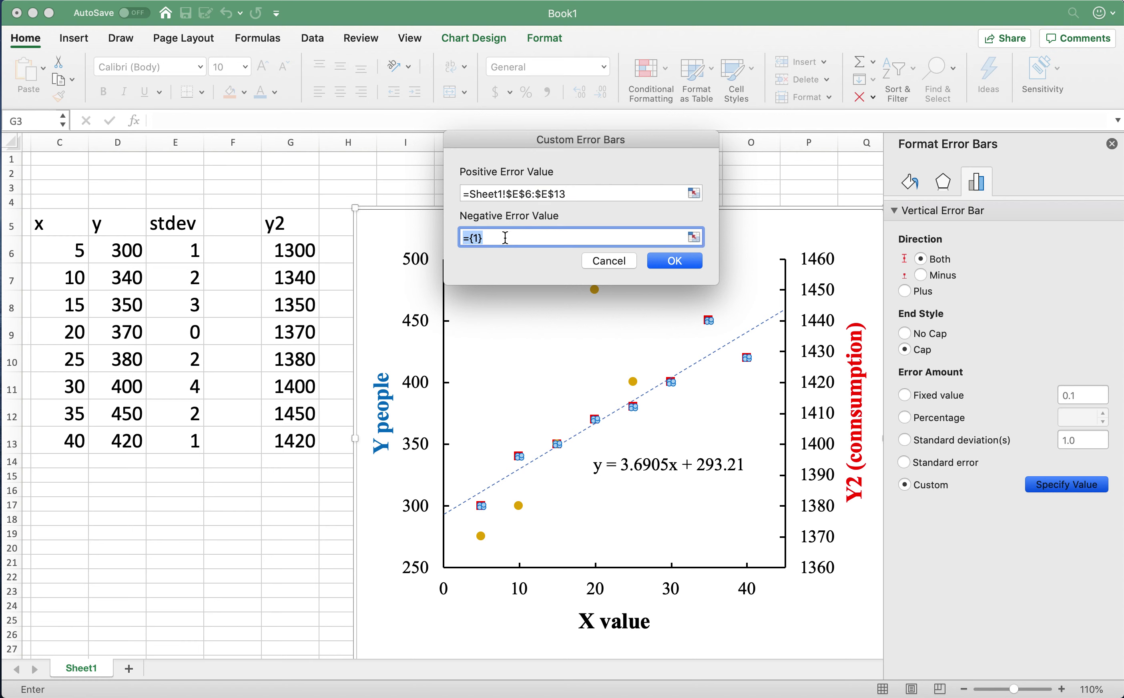
{"action": "left_click", "coordinate": [203, 261]}
{"action": "left_click_drag", "start_coordinate": [203, 262], "coordinate": [193, 442]}
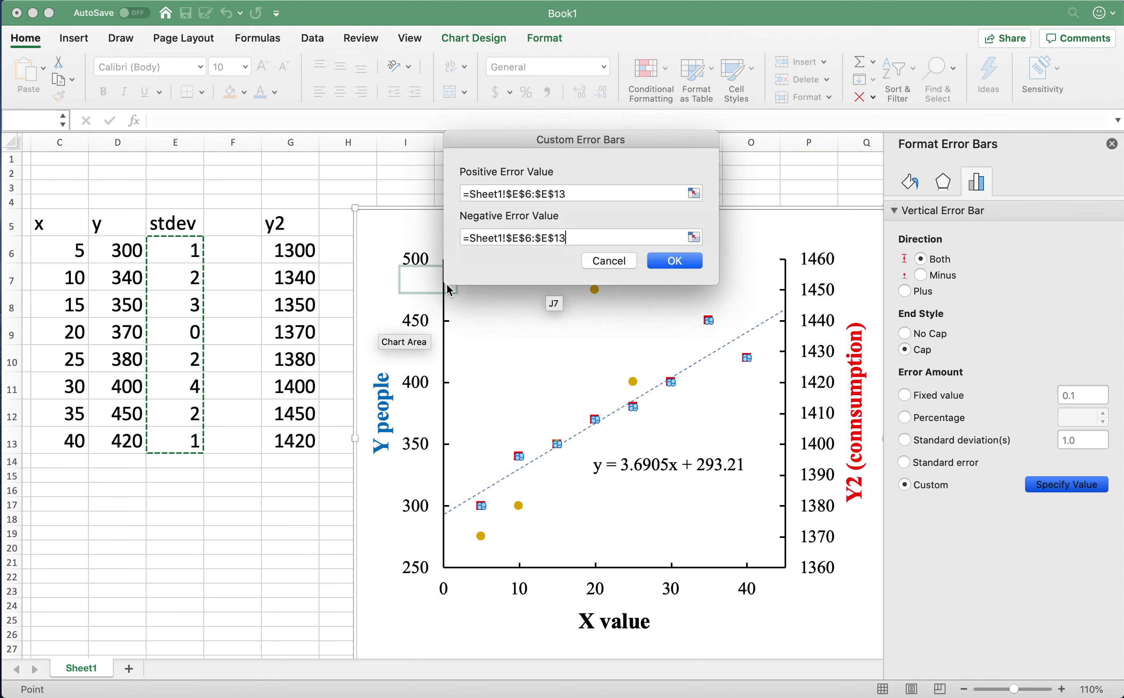
{"action": "left_click", "coordinate": [654, 262]}
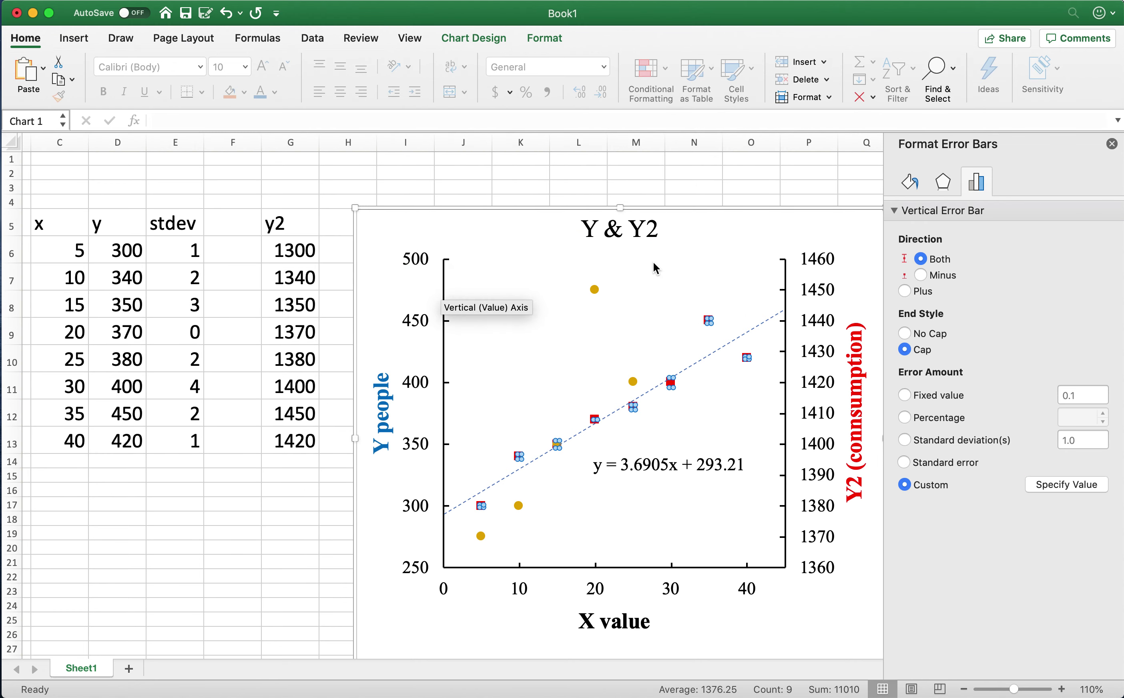
{"action": "left_click", "coordinate": [674, 407]}
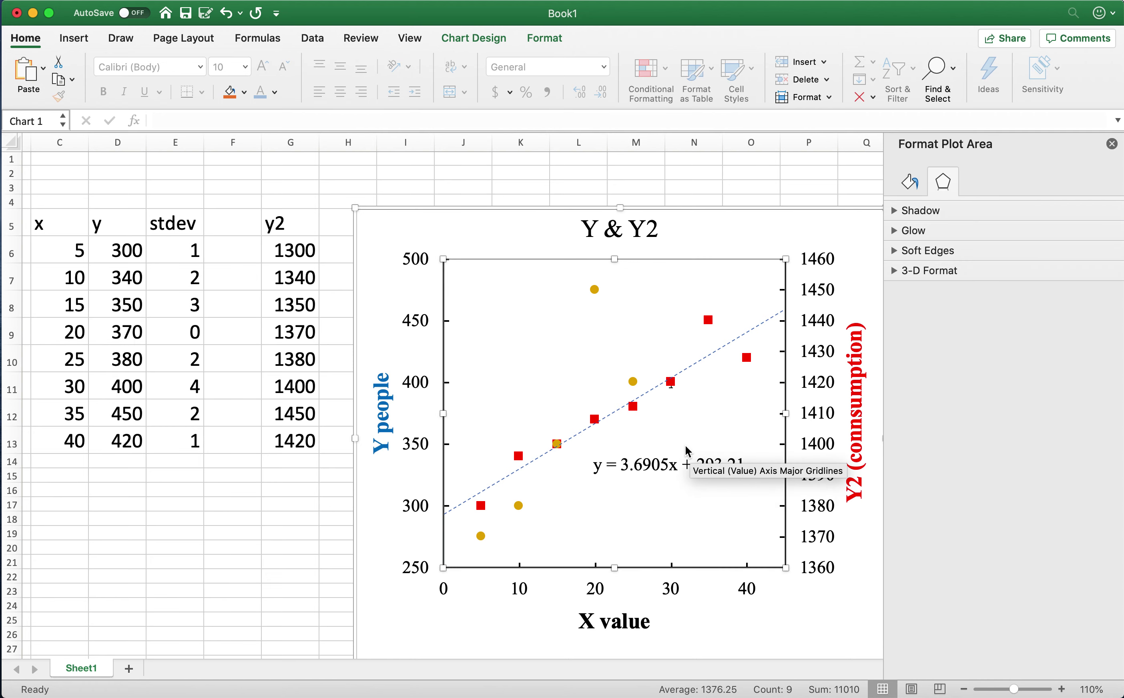
Change the first stdev value in E6 to 10 and fill it down through E13
{"action": "scroll", "coordinate": [694, 427], "scroll_direction": "up", "scroll_amount": 10}
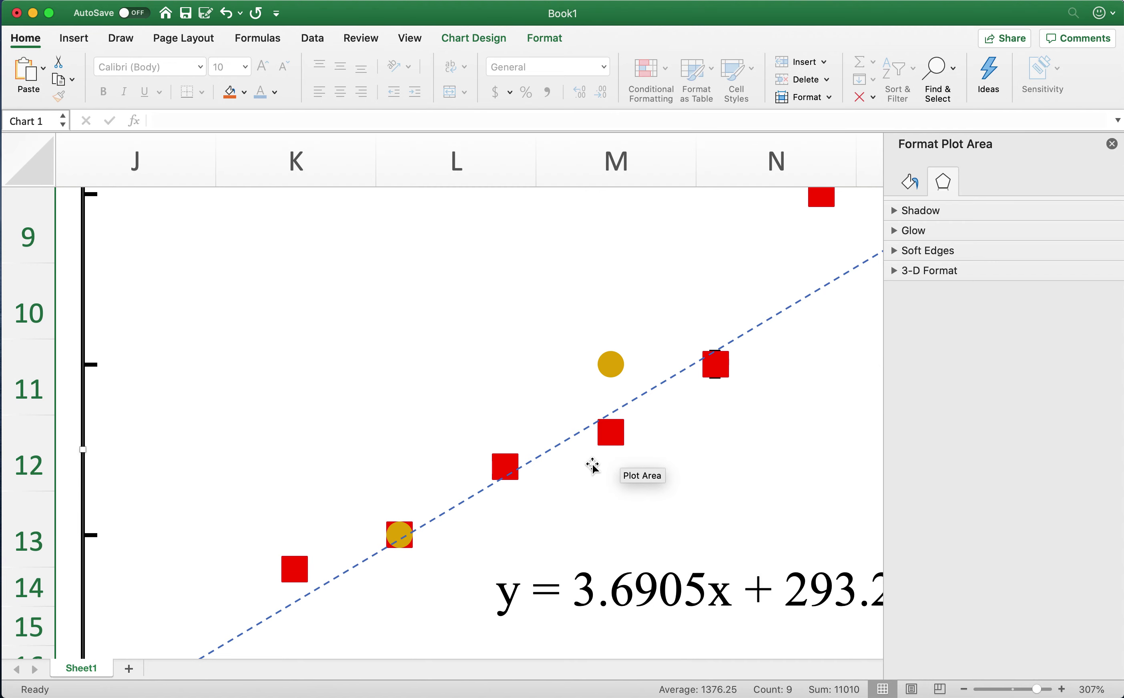
{"action": "scroll", "coordinate": [593, 466], "scroll_direction": "down", "scroll_amount": 10}
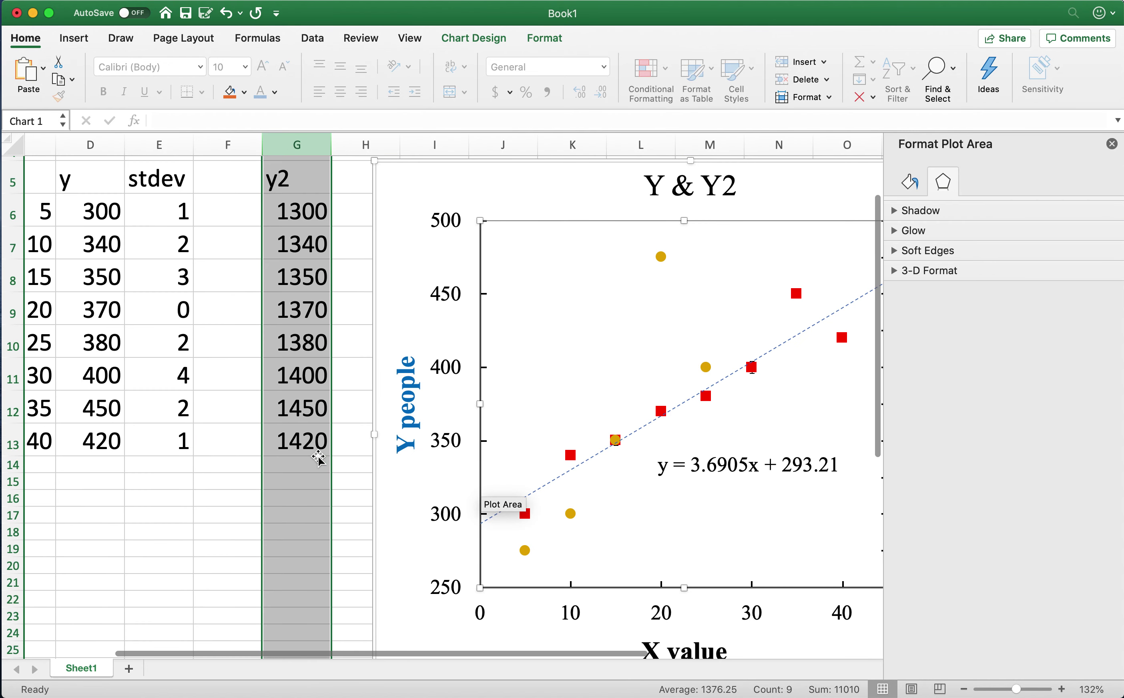
{"action": "left_click", "coordinate": [135, 222]}
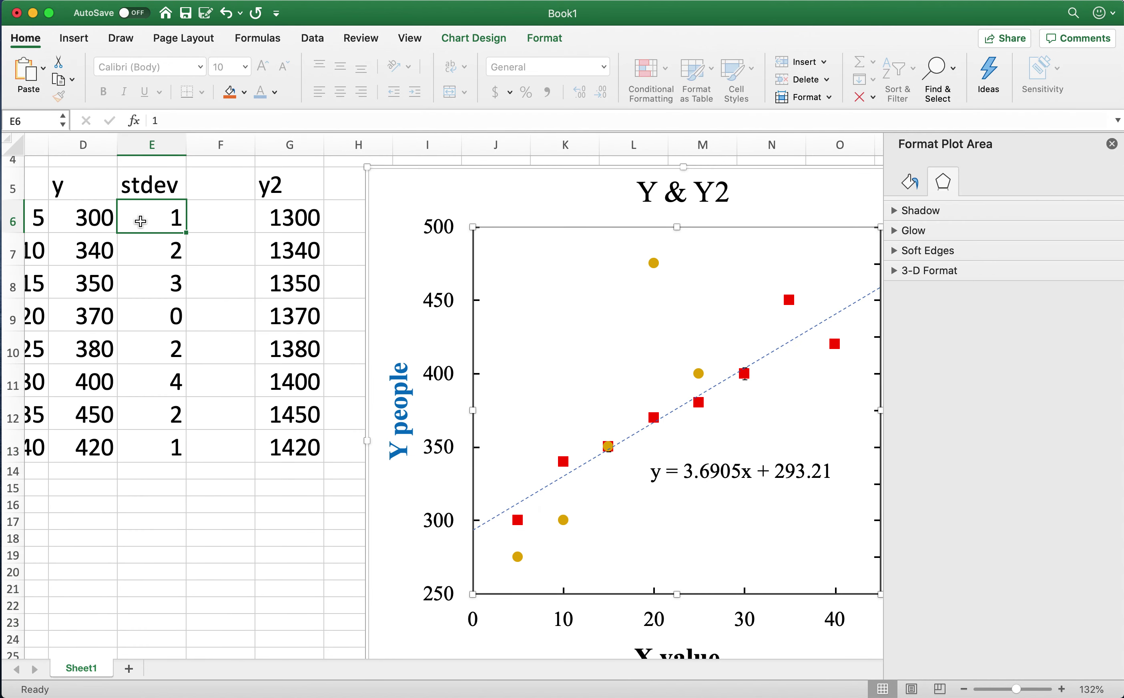
{"action": "type", "text": "10"}
{"action": "key", "text": "Return"}
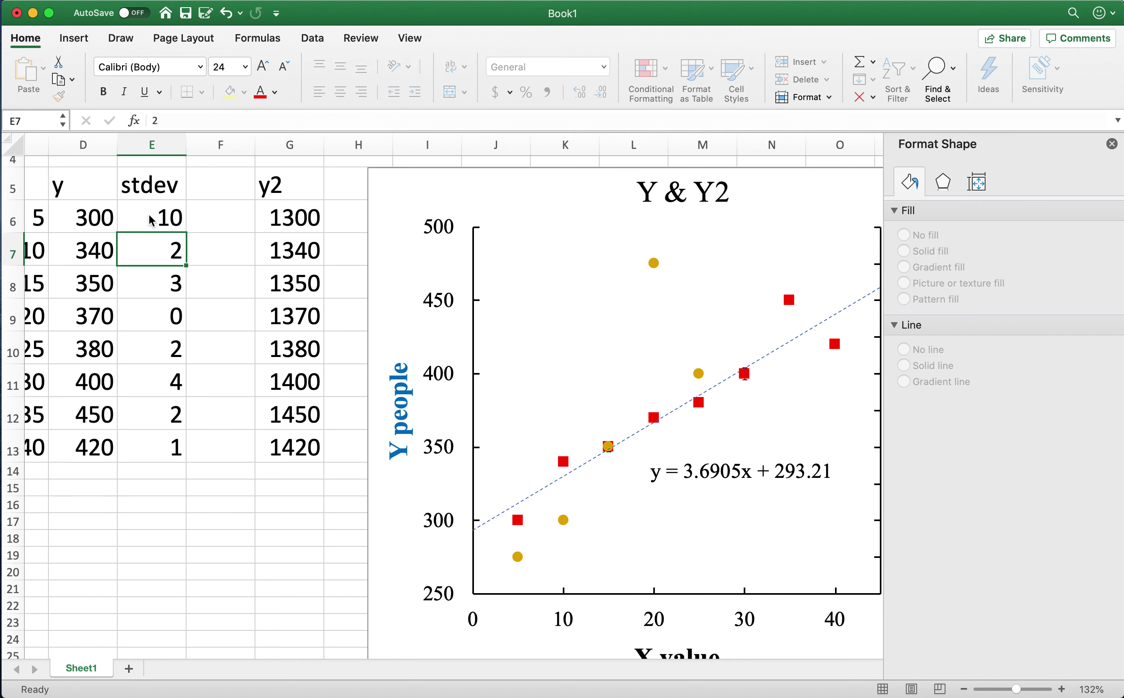
{"action": "left_click", "coordinate": [172, 226]}
{"action": "double_click", "coordinate": [184, 233]}
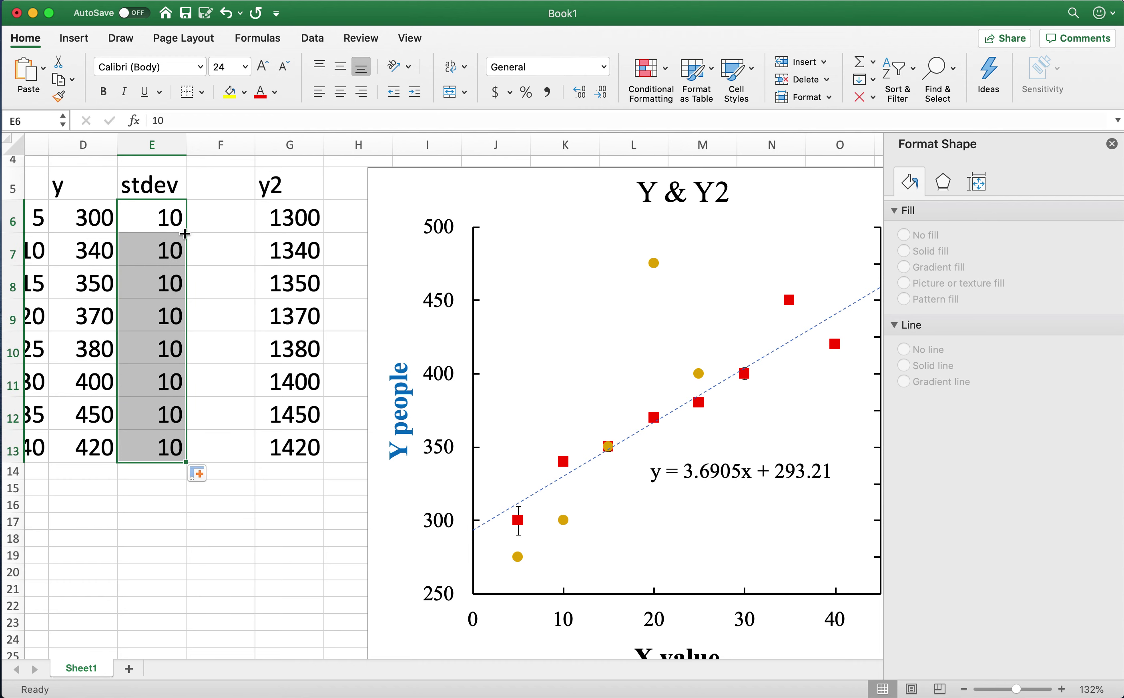
{"action": "scroll", "coordinate": [659, 425], "scroll_direction": "right", "scroll_amount": 2}
{"action": "scroll", "coordinate": [660, 425], "scroll_direction": "down", "scroll_amount": 1}
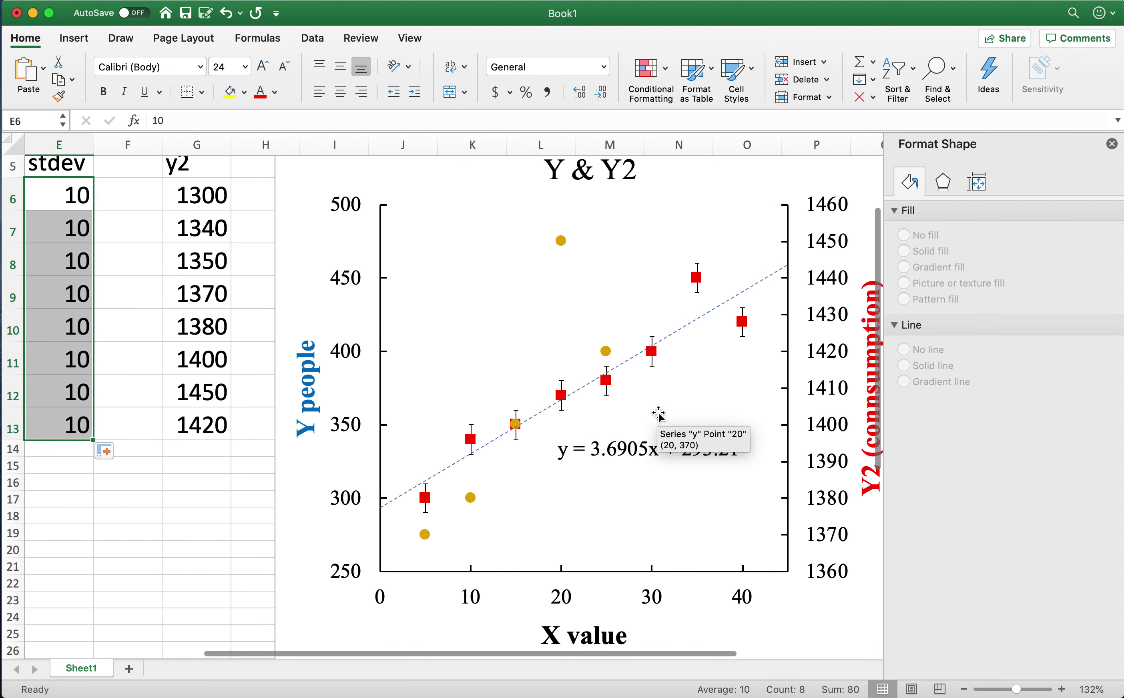
{"action": "scroll", "coordinate": [697, 360], "scroll_direction": "down", "scroll_amount": 3}
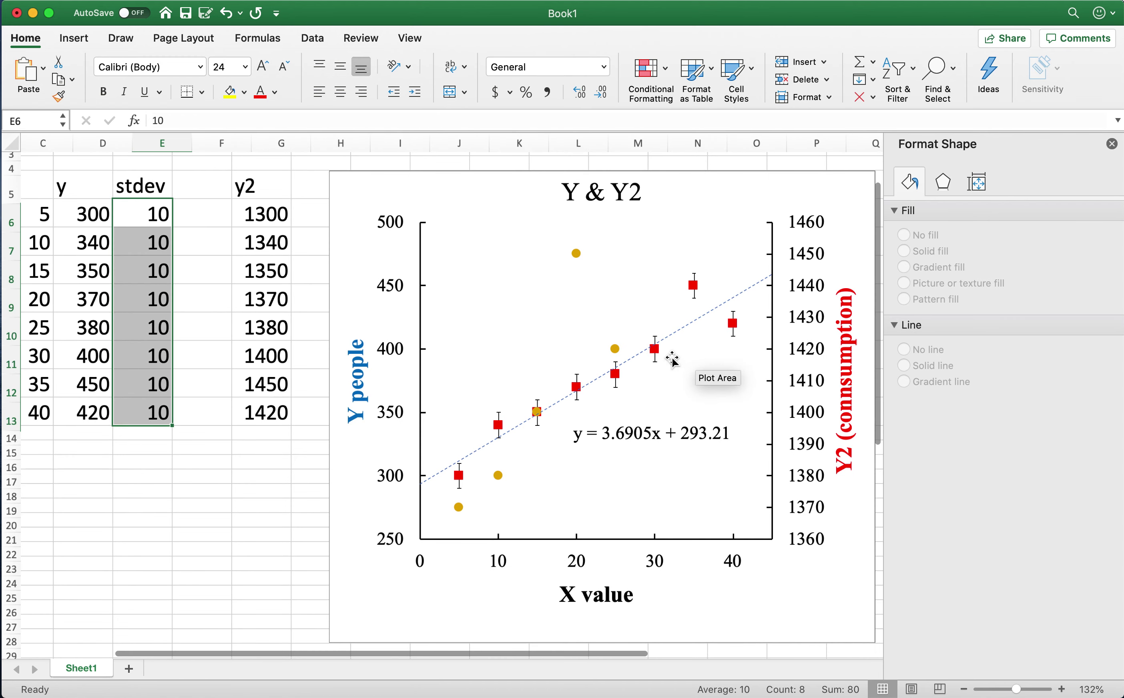